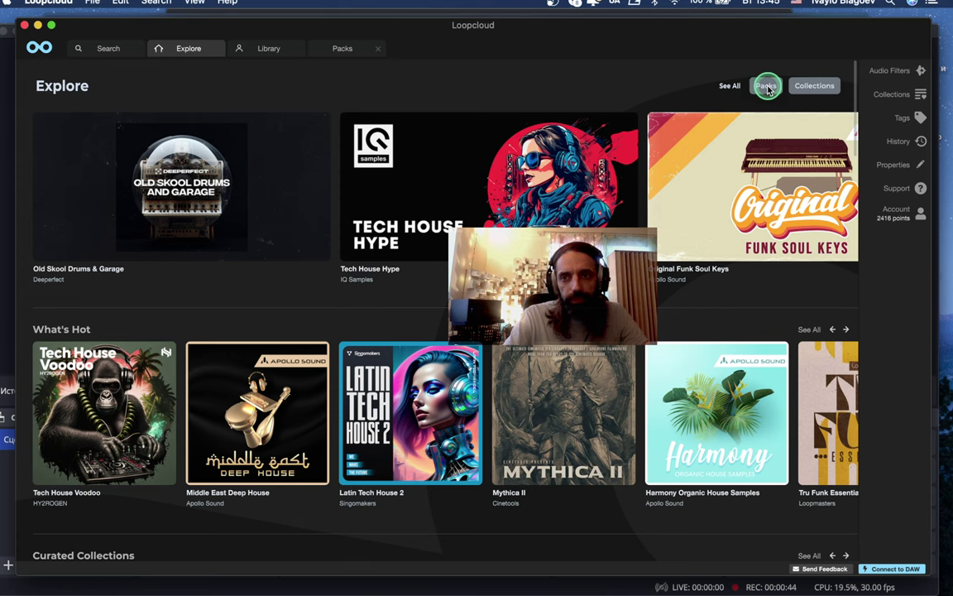
- Open the full list of sample packs and filter it by the Afro House genre
{"action": "left_click", "coordinate": [767, 86]}
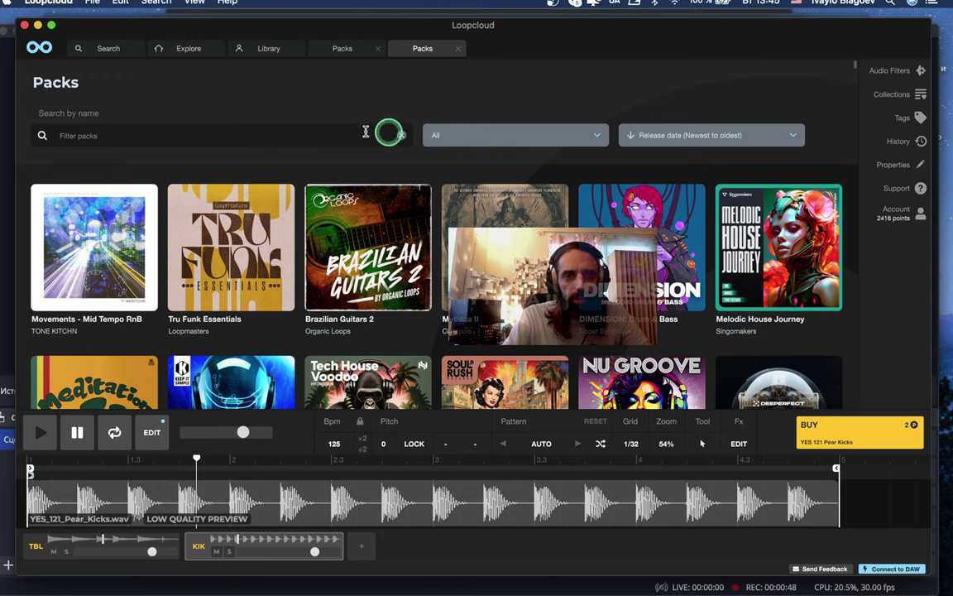
{"action": "left_click", "coordinate": [483, 139]}
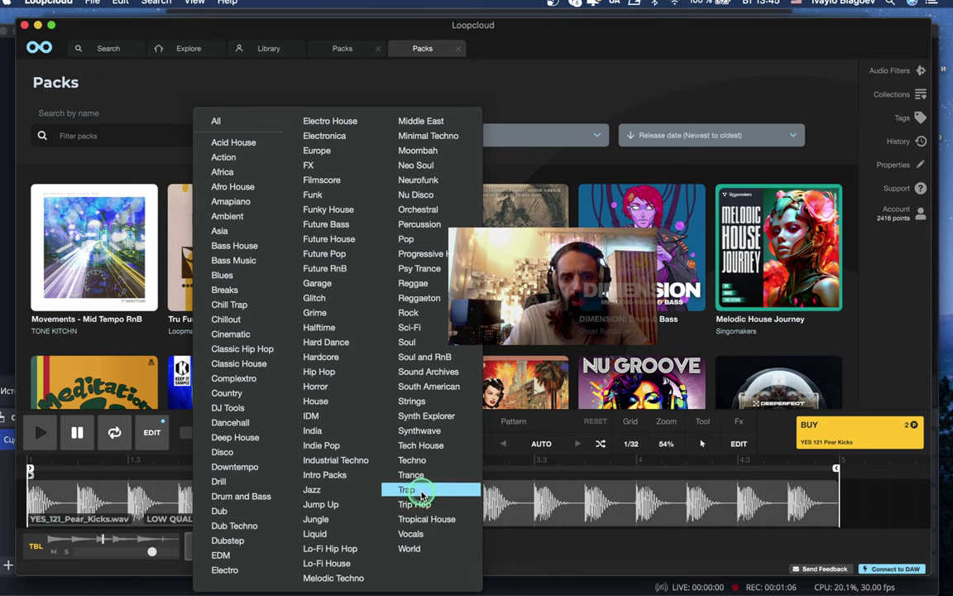
{"action": "left_click", "coordinate": [232, 188]}
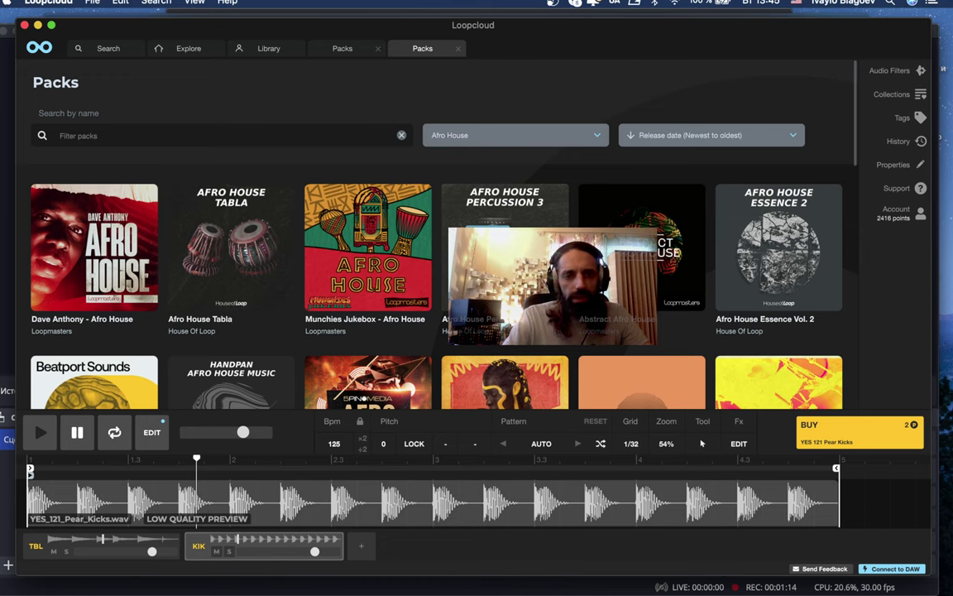
- Browse the filtered Afro House packs and open the details of the Afro House Tabla pack
{"action": "scroll", "coordinate": [351, 306], "scroll_direction": "down", "scroll_amount": 4}
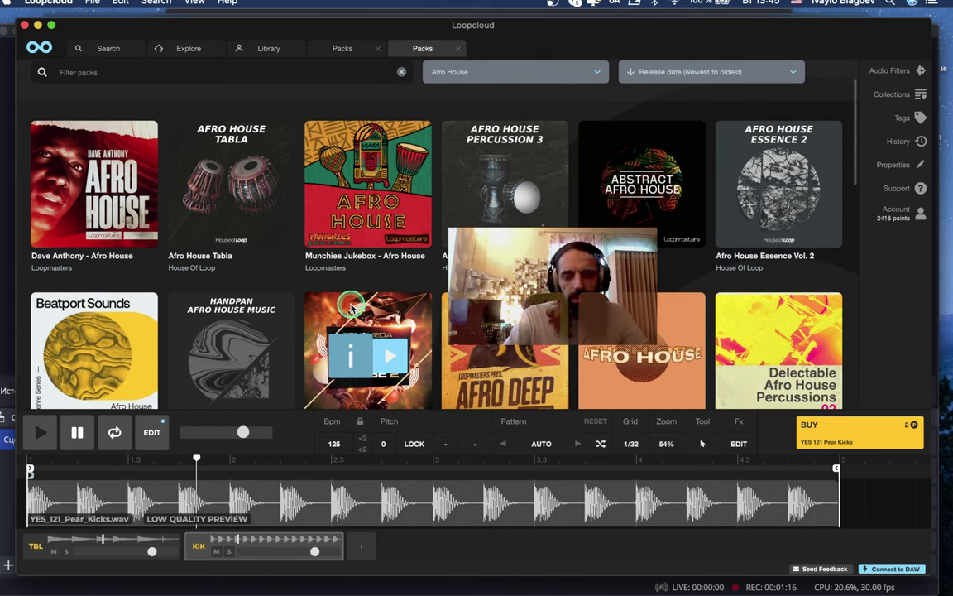
{"action": "scroll", "coordinate": [351, 306], "scroll_direction": "down", "scroll_amount": 4}
{"action": "scroll", "coordinate": [351, 307], "scroll_direction": "up", "scroll_amount": 4}
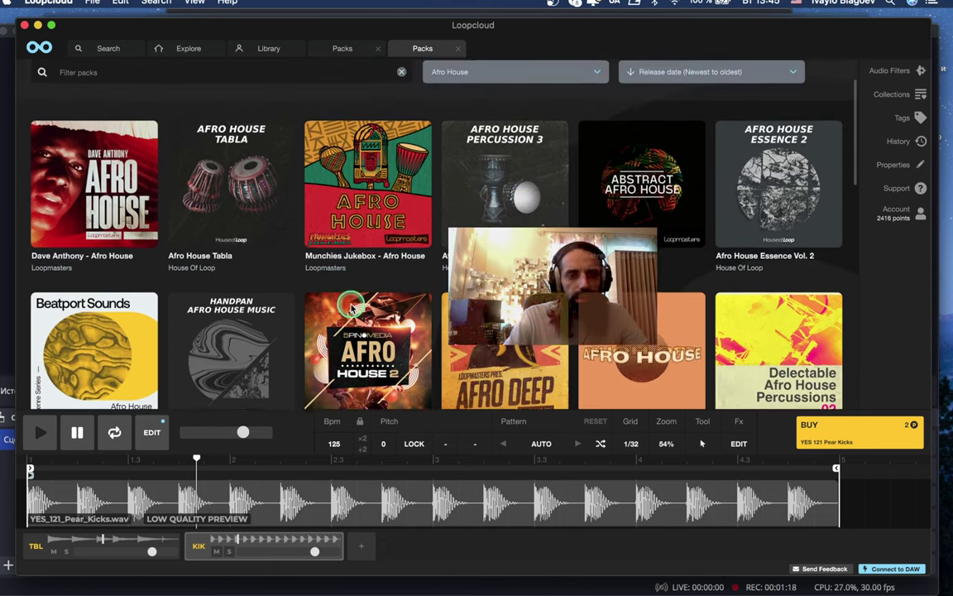
{"action": "scroll", "coordinate": [351, 307], "scroll_direction": "up", "scroll_amount": 2}
{"action": "mouse_move", "coordinate": [232, 259]}
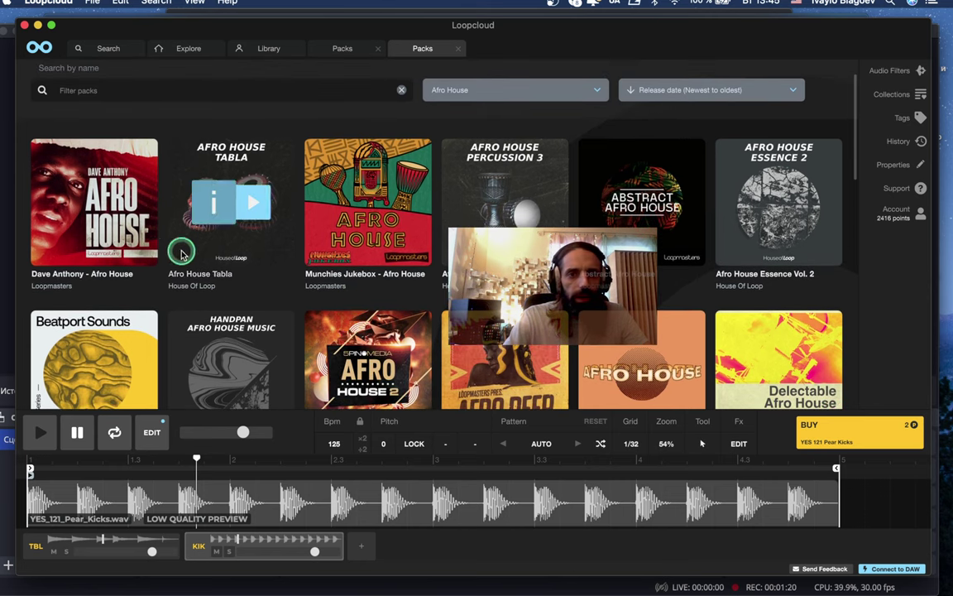
{"action": "left_click", "coordinate": [212, 202]}
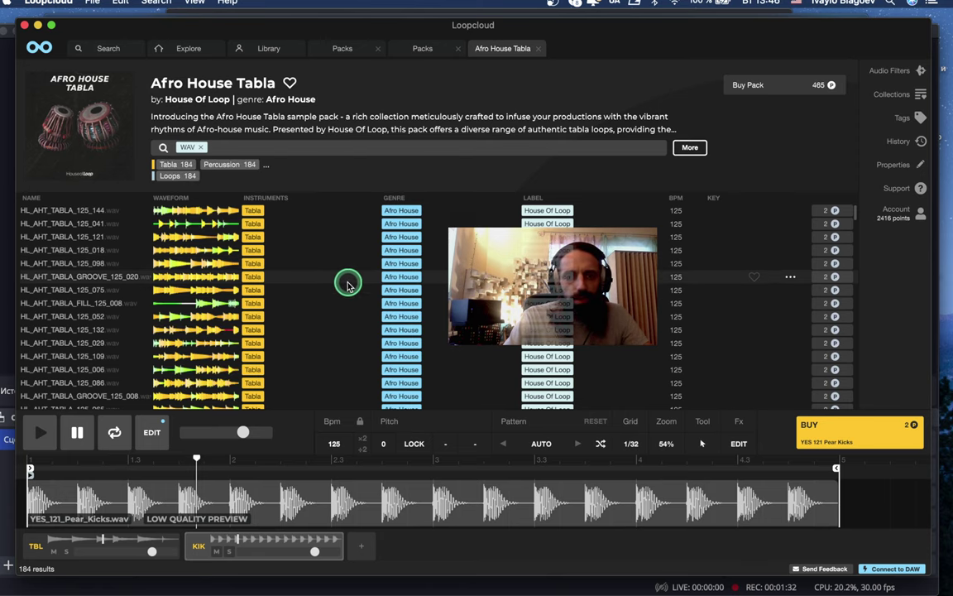
- Switch to the Music app, pause the song that is playing, and return to Loopcloud
{"action": "key", "text": "ctrl+Up"}
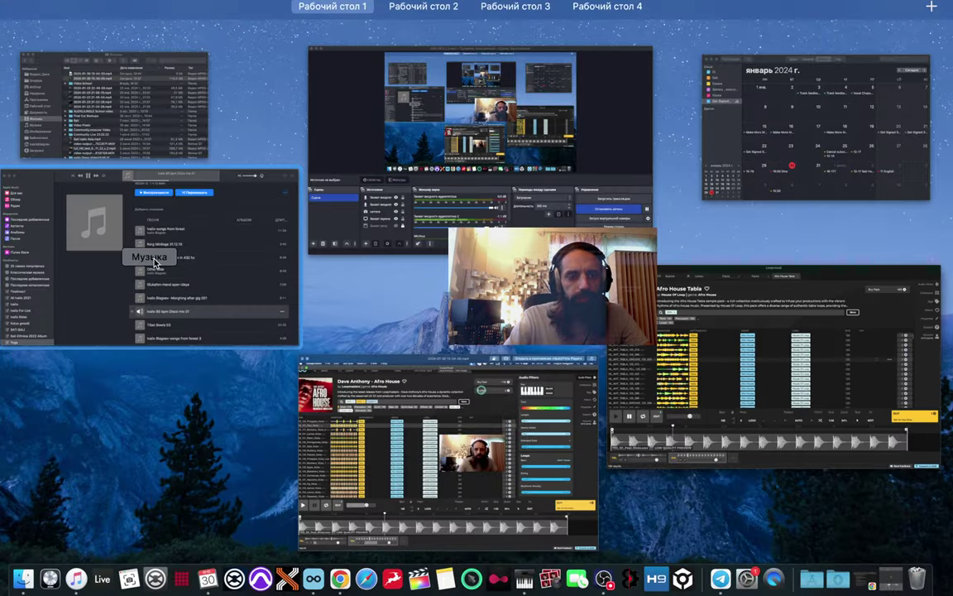
{"action": "left_click", "coordinate": [144, 221]}
{"action": "left_click", "coordinate": [258, 41]}
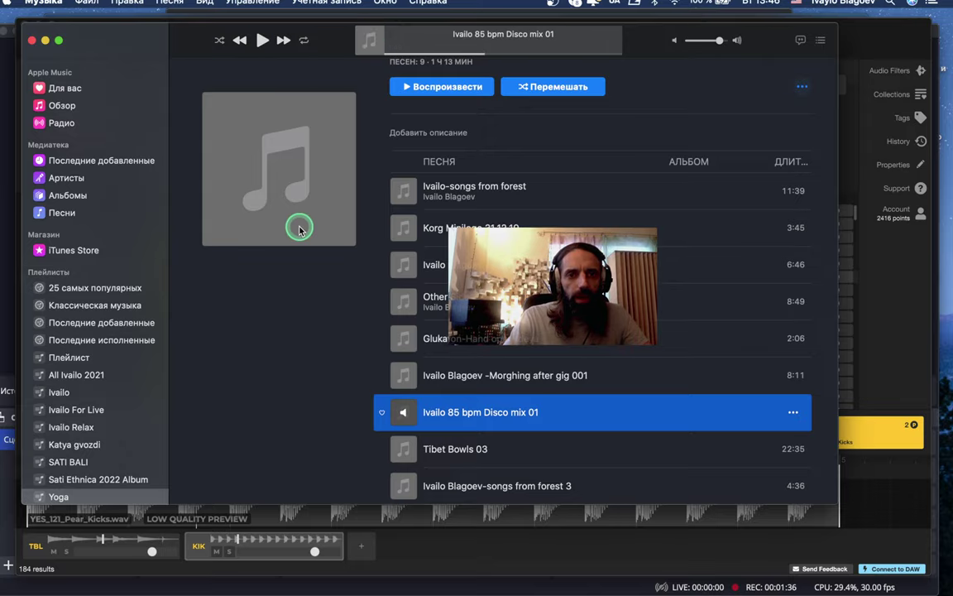
{"action": "key", "text": "ctrl+Up"}
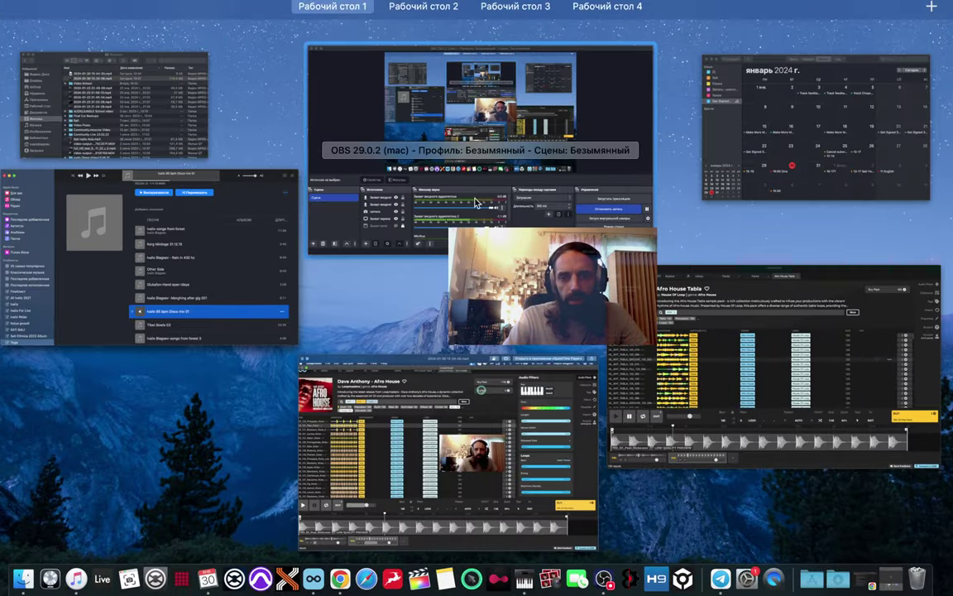
{"action": "left_click", "coordinate": [683, 375]}
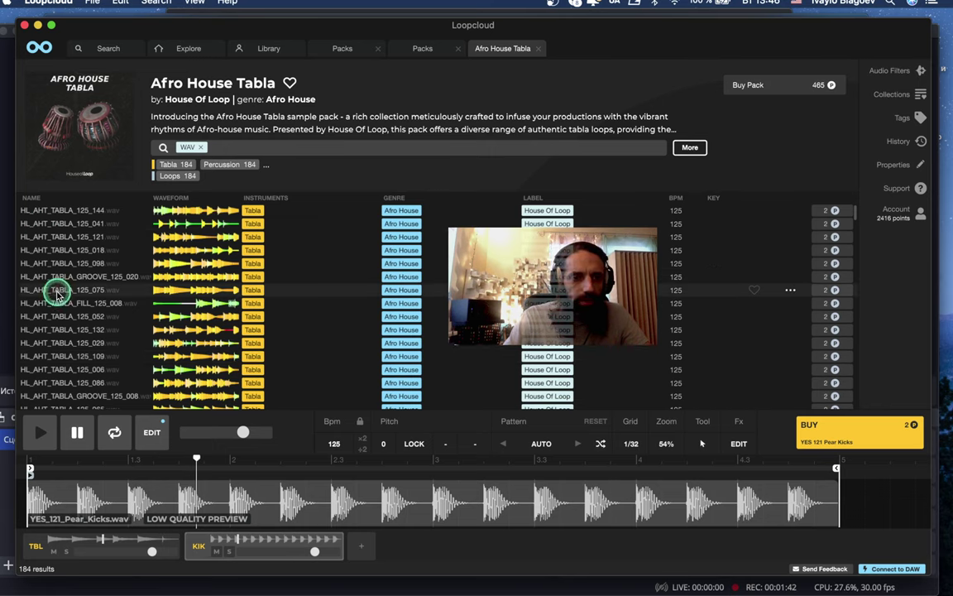
- Start the preview with HL_AHT_TABLA_125_144 loaded in the second track and audition HL_AHT_TABLA_125_041 in its place
{"action": "scroll", "coordinate": [197, 321], "scroll_direction": "down", "scroll_amount": 8}
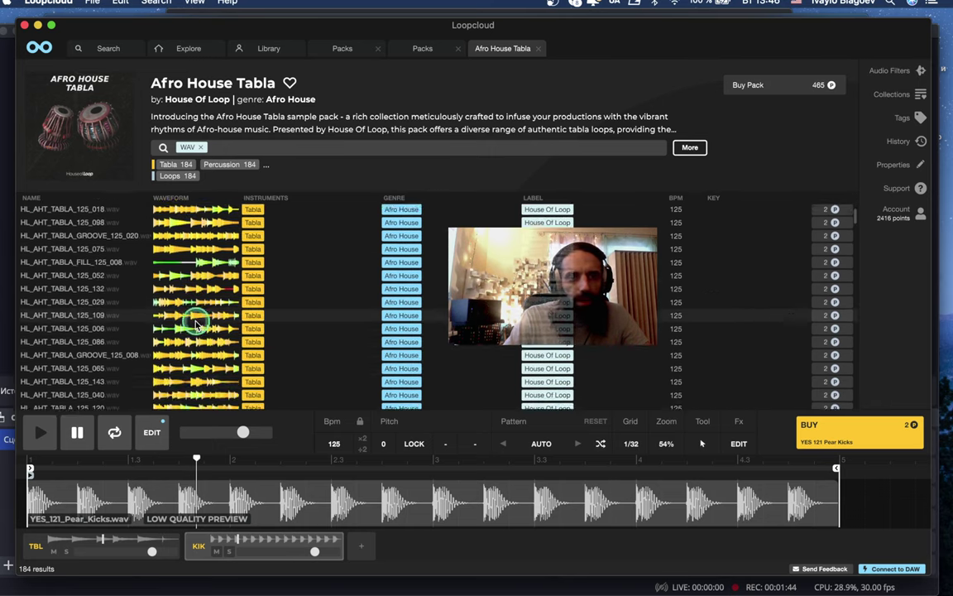
{"action": "scroll", "coordinate": [196, 321], "scroll_direction": "up", "scroll_amount": 7}
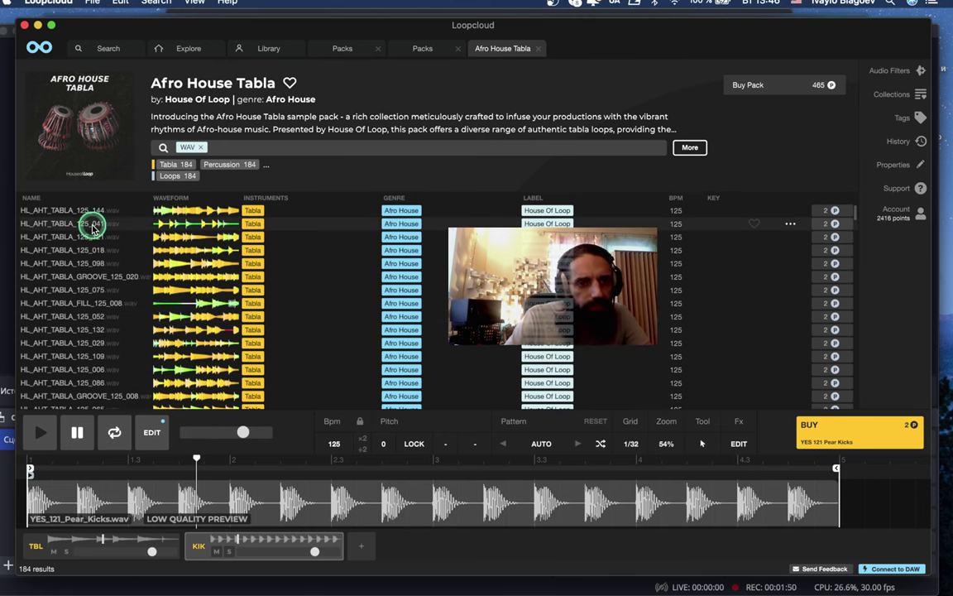
{"action": "scroll", "coordinate": [91, 240], "scroll_direction": "down", "scroll_amount": 4}
{"action": "scroll", "coordinate": [89, 240], "scroll_direction": "up", "scroll_amount": 4}
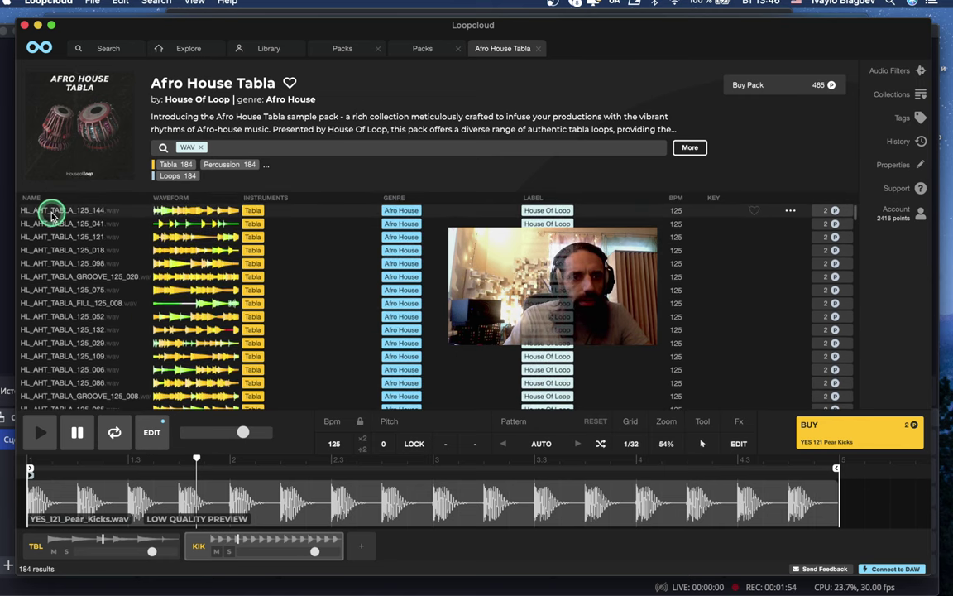
{"action": "left_click", "coordinate": [56, 212]}
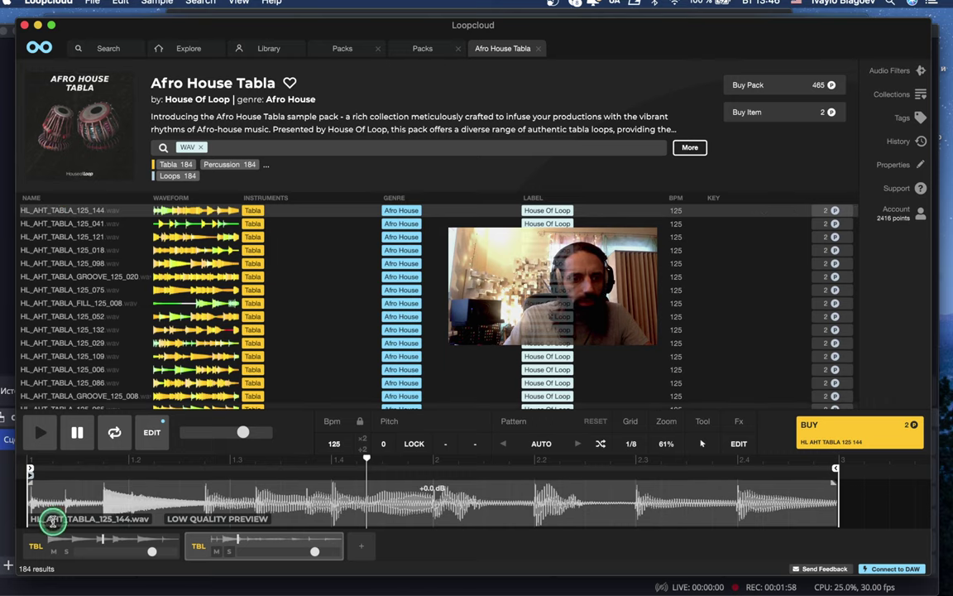
{"action": "left_click", "coordinate": [41, 442]}
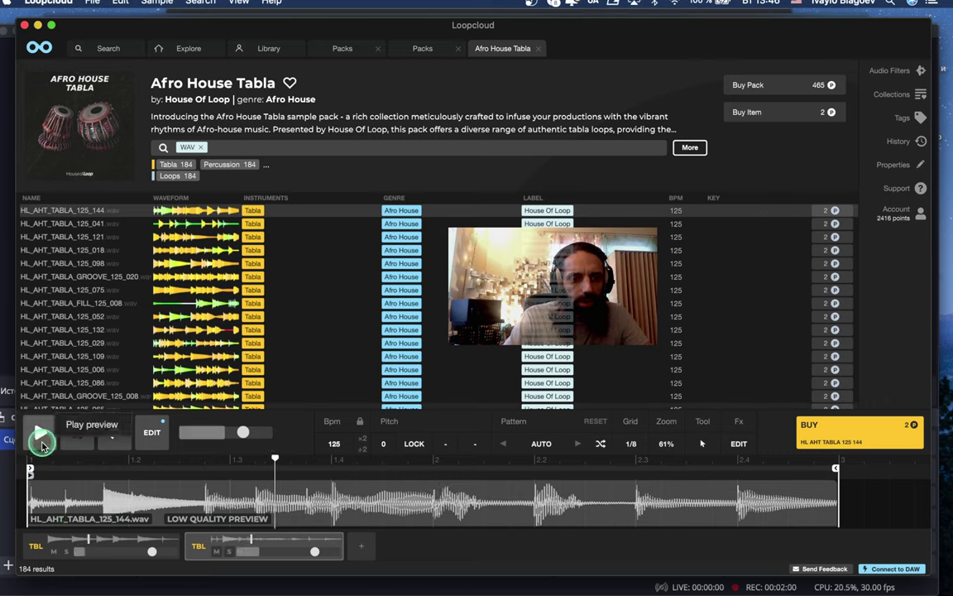
{"action": "left_click", "coordinate": [114, 516]}
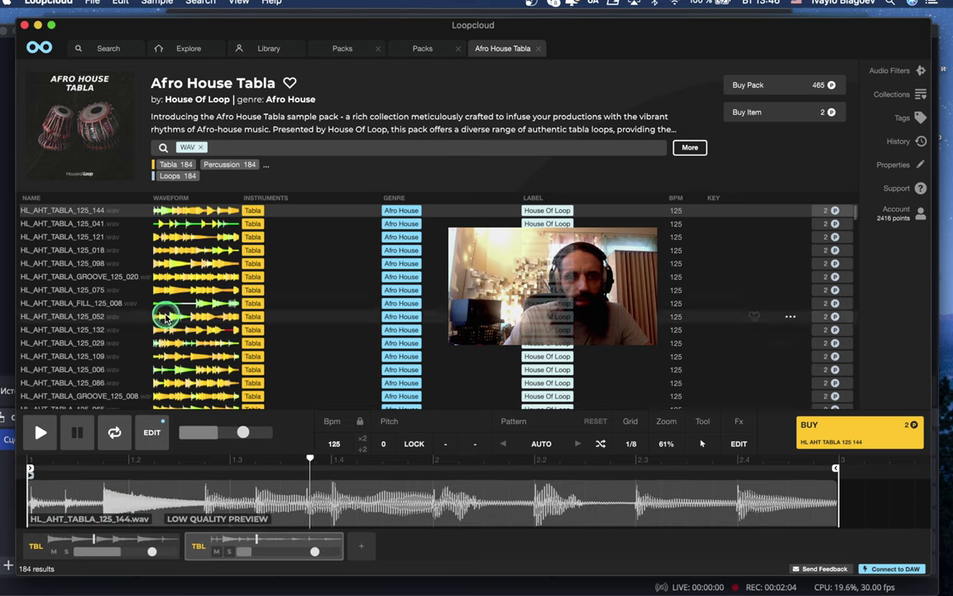
{"action": "left_click", "coordinate": [80, 223]}
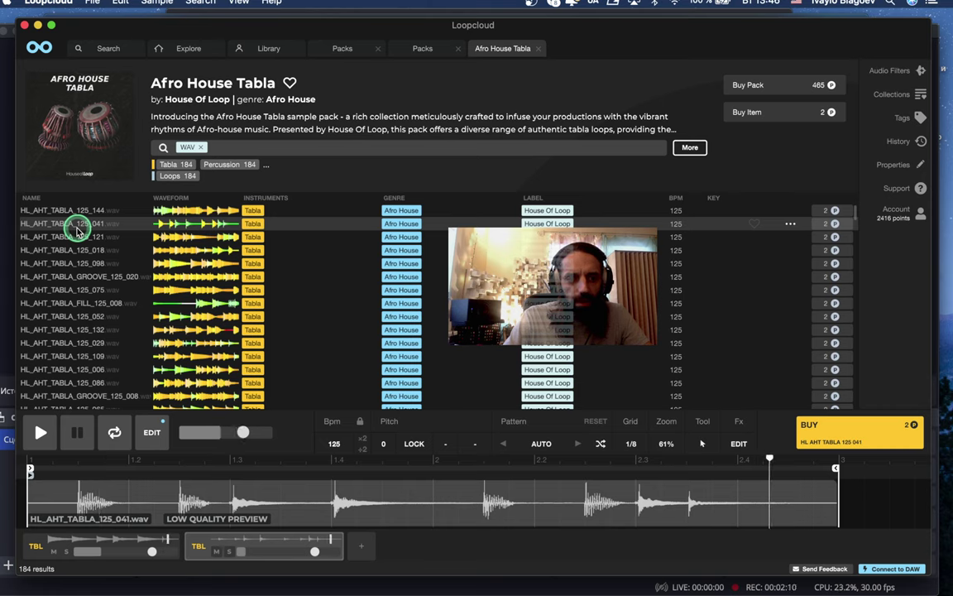
- Mute the first tabla track in the multitrack player
{"action": "left_click", "coordinate": [126, 542]}
{"action": "mouse_move", "coordinate": [126, 542]}
{"action": "left_mouse_down"}
{"action": "mouse_move", "coordinate": [57, 538]}
{"action": "mouse_move", "coordinate": [37, 553]}
{"action": "mouse_move", "coordinate": [52, 553]}
{"action": "left_mouse_up"}
{"action": "left_click", "coordinate": [52, 552]}
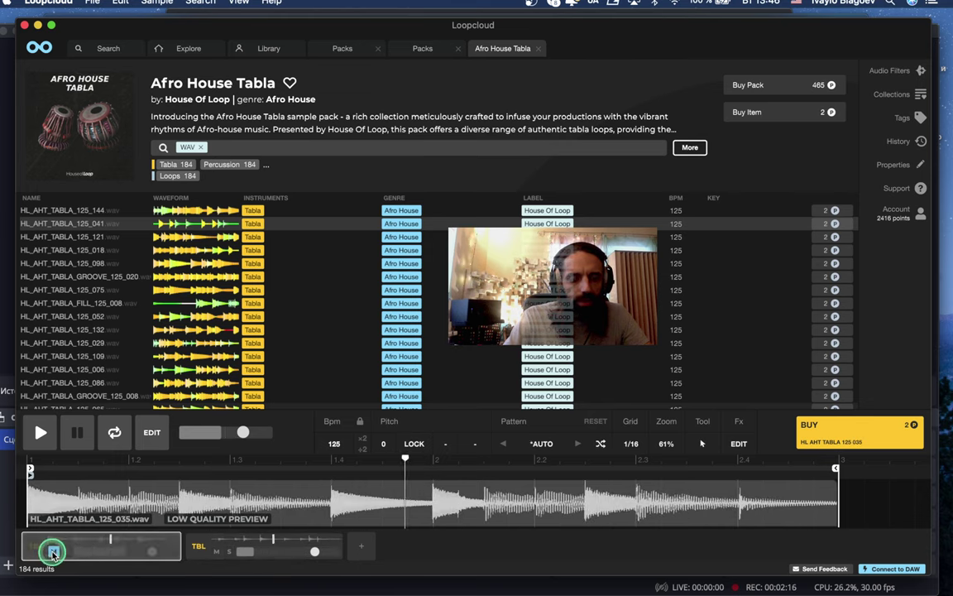
- Make the second track active and audition HL_AHT_TABLA_125_121, HL_AHT_TABLA_GROOVE_125_020 and HL_AHT_TABLA_125_018 on it
{"action": "left_click", "coordinate": [248, 540]}
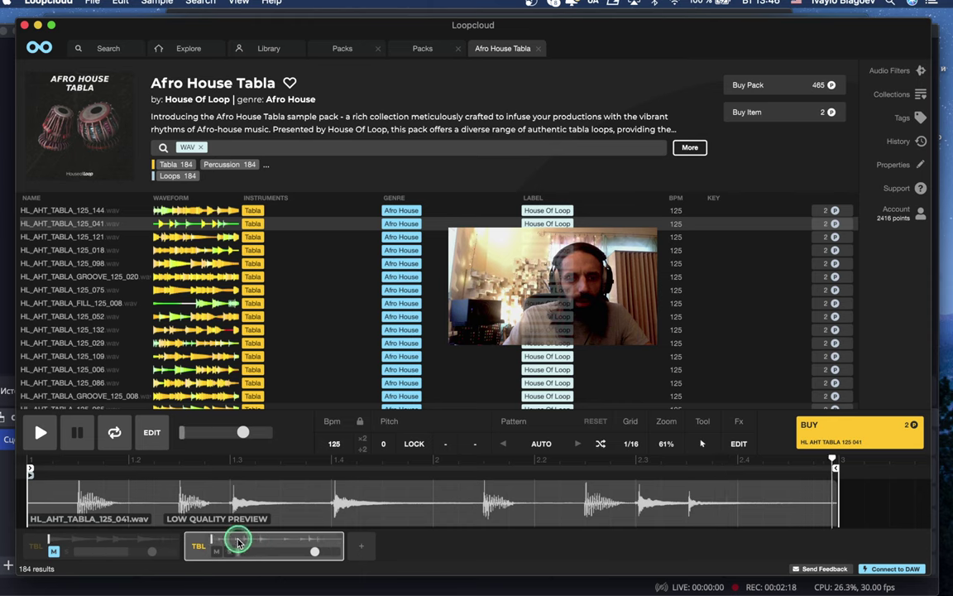
{"action": "left_click", "coordinate": [72, 239]}
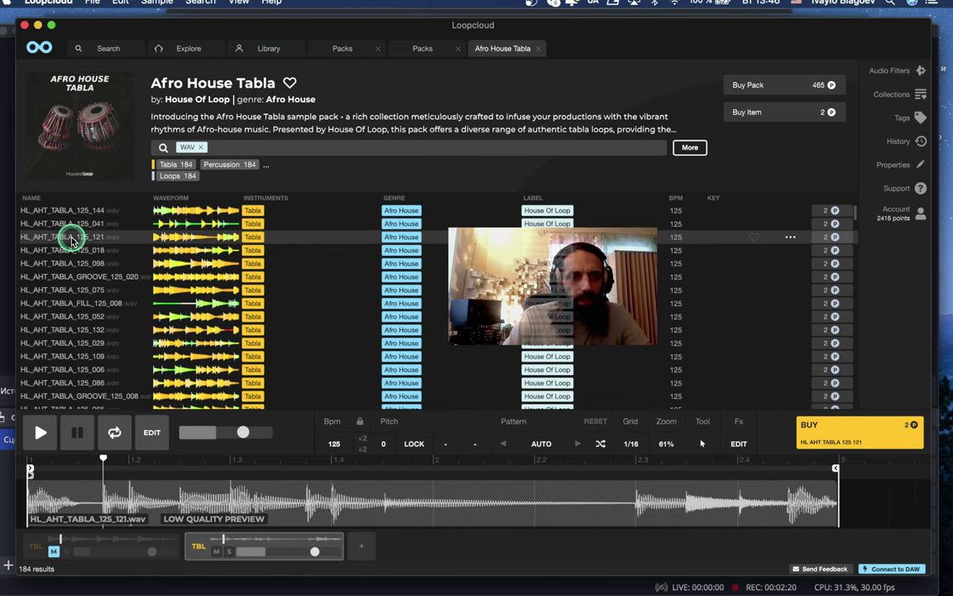
{"action": "left_click", "coordinate": [64, 279]}
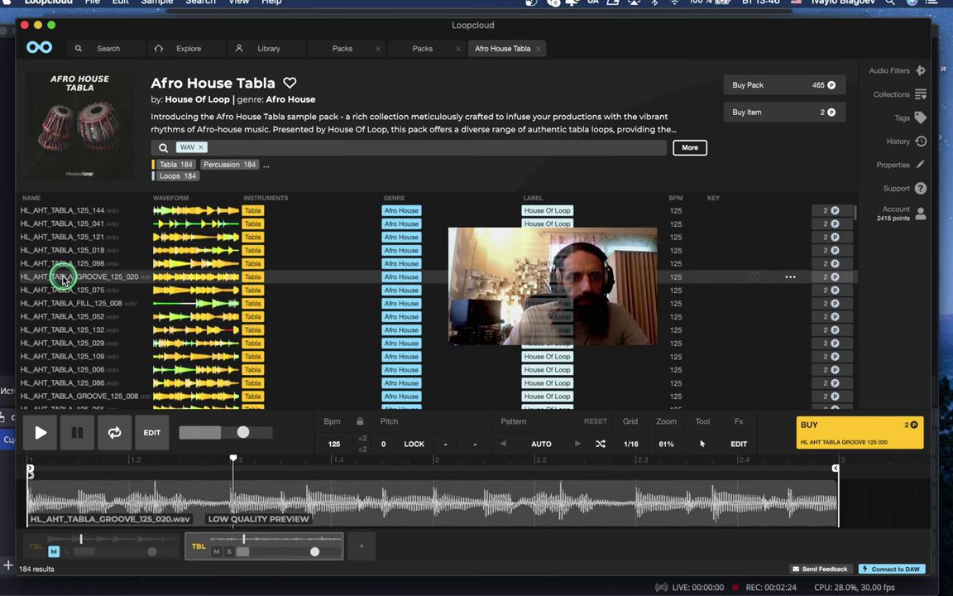
{"action": "left_click", "coordinate": [72, 251]}
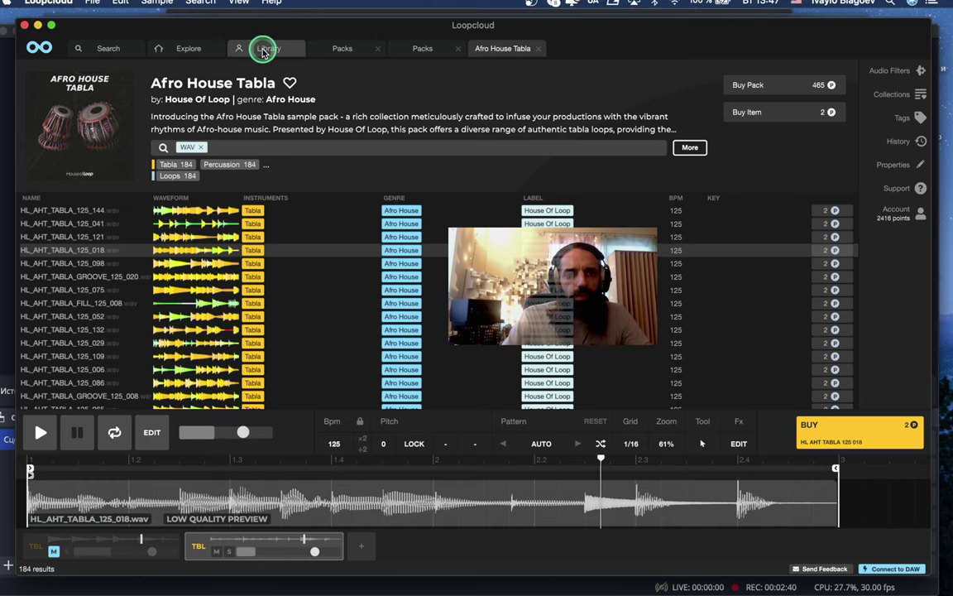
- Return to the filtered Afro House pack list and open the details of the Dave Anthony - Afro House pack
{"action": "left_click", "coordinate": [430, 51]}
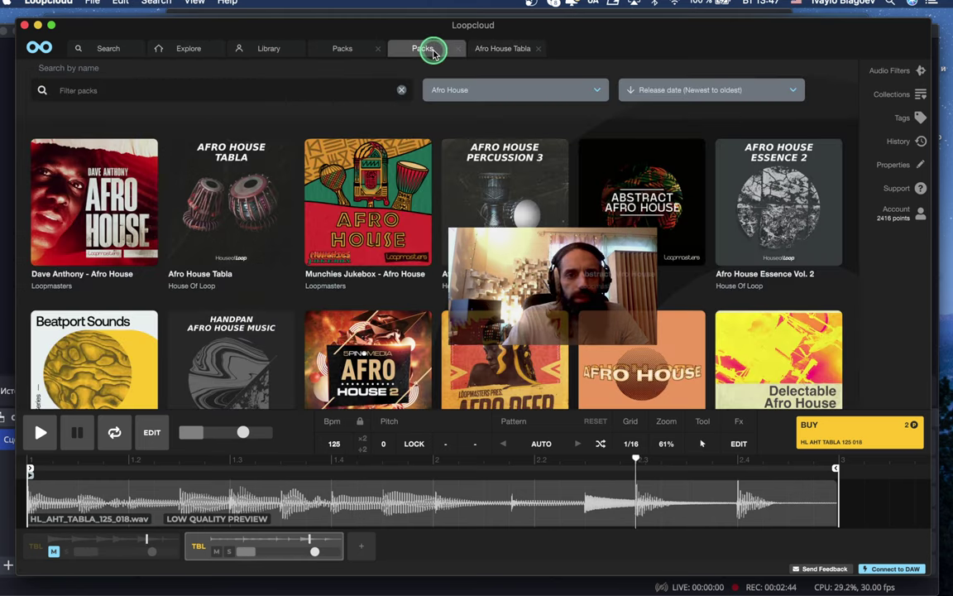
{"action": "mouse_move", "coordinate": [124, 215]}
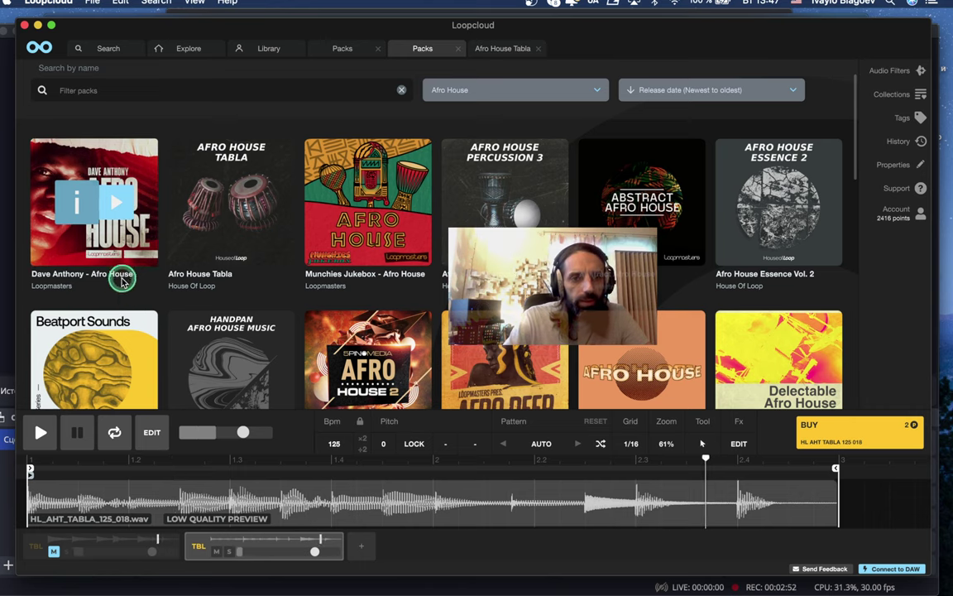
{"action": "left_click", "coordinate": [74, 205]}
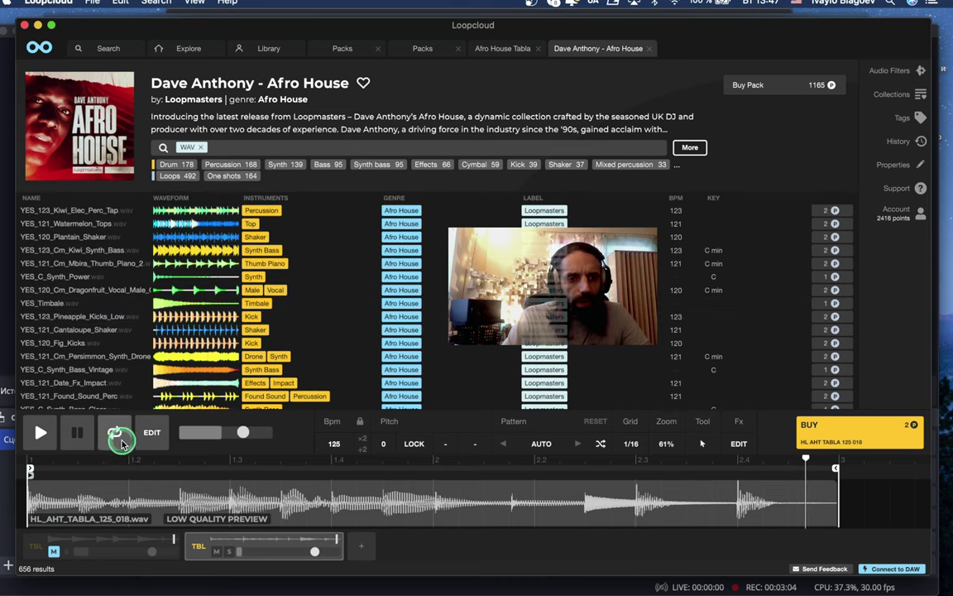
- Pause the preview, then unmute the first tabla track and make it the active one
{"action": "left_click", "coordinate": [78, 433]}
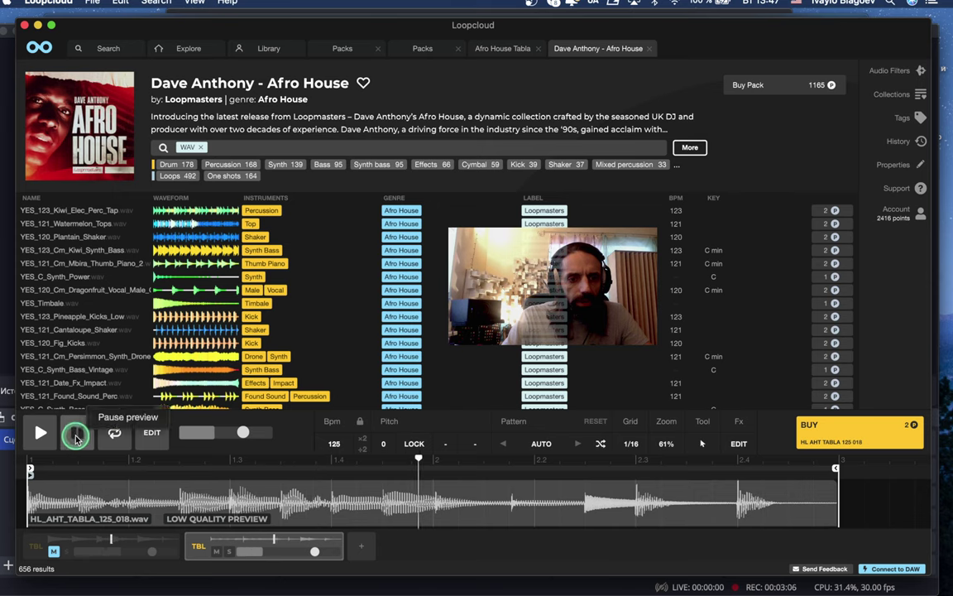
{"action": "left_click", "coordinate": [93, 544]}
{"action": "left_click_drag", "start_coordinate": [55, 552], "coordinate": [104, 543]}
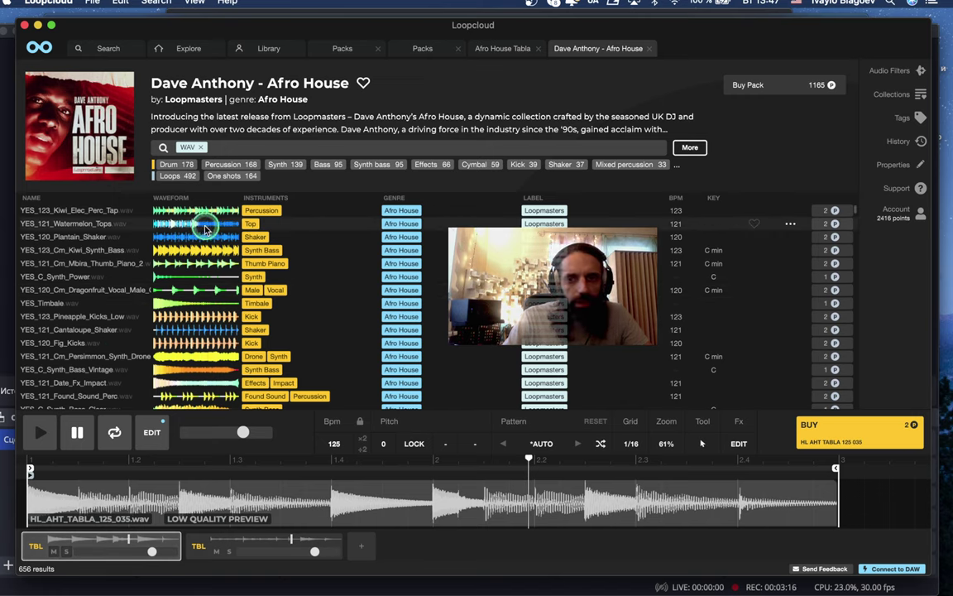
- Try the Drum tag on the pack's samples, then expand the full tag list and filter by Kick instead
{"action": "left_click", "coordinate": [171, 164]}
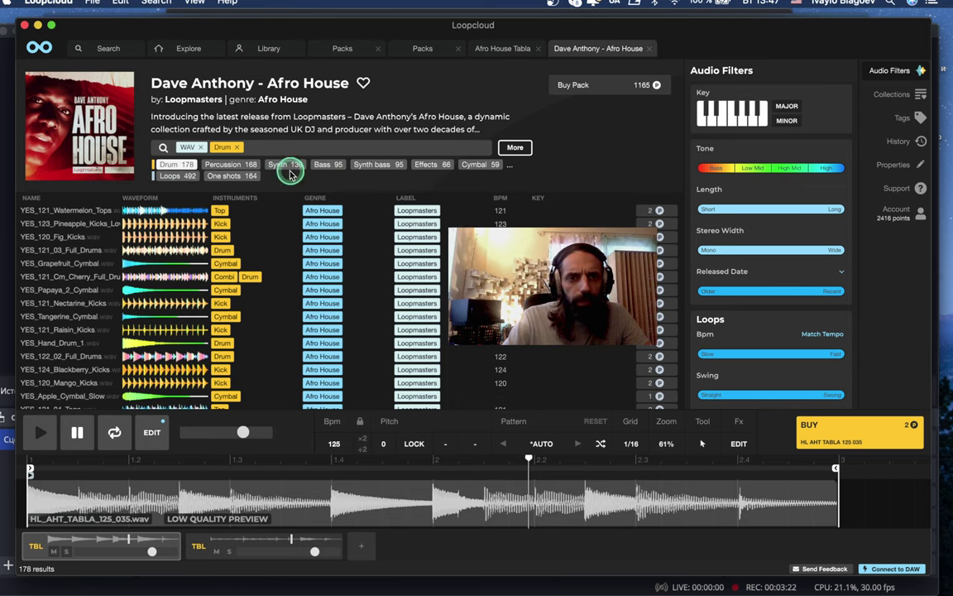
{"action": "left_click", "coordinate": [510, 169]}
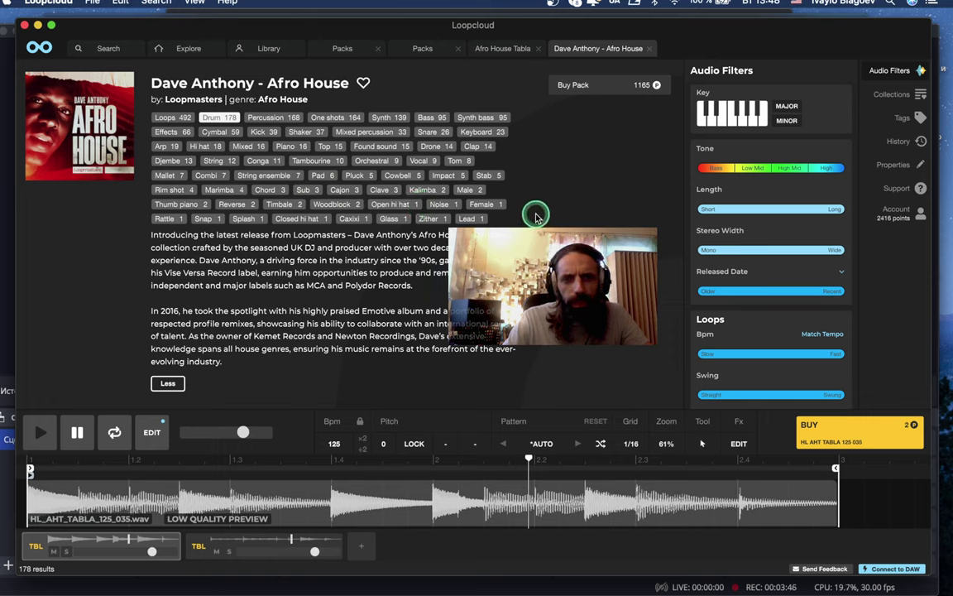
{"action": "left_click", "coordinate": [261, 134]}
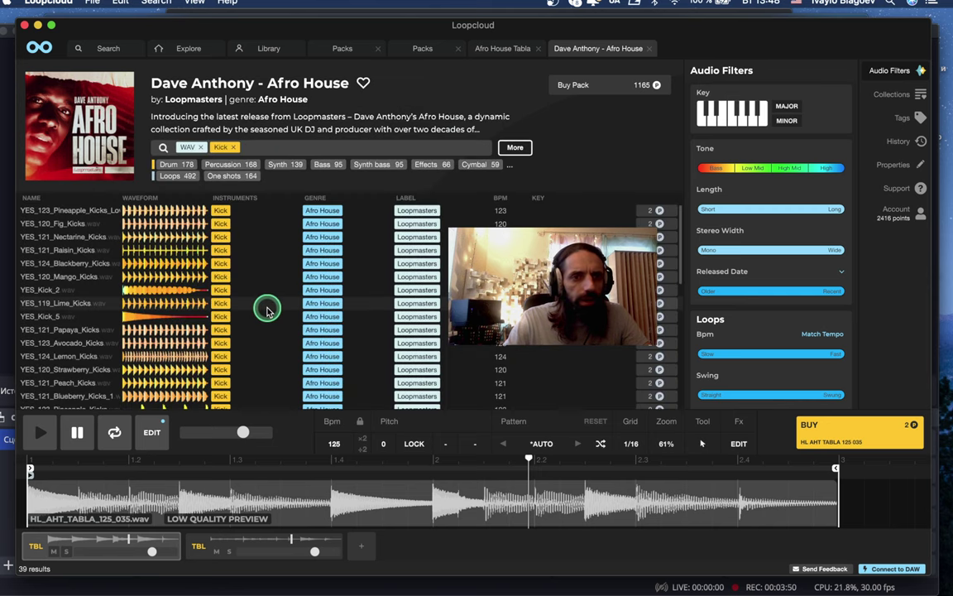
- Load the kick loops YES_123_Pineapple_Kicks_Low, YES_120_Fig_Kicks and YES_121_Nectarine_Kicks in turn into the first track for comparison
{"action": "left_click", "coordinate": [63, 210]}
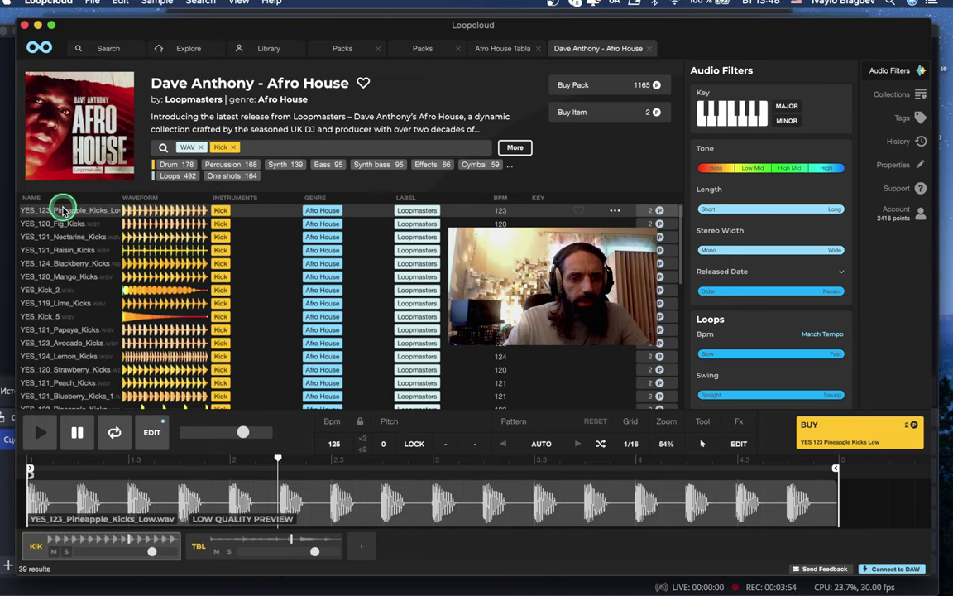
{"action": "left_click", "coordinate": [70, 221]}
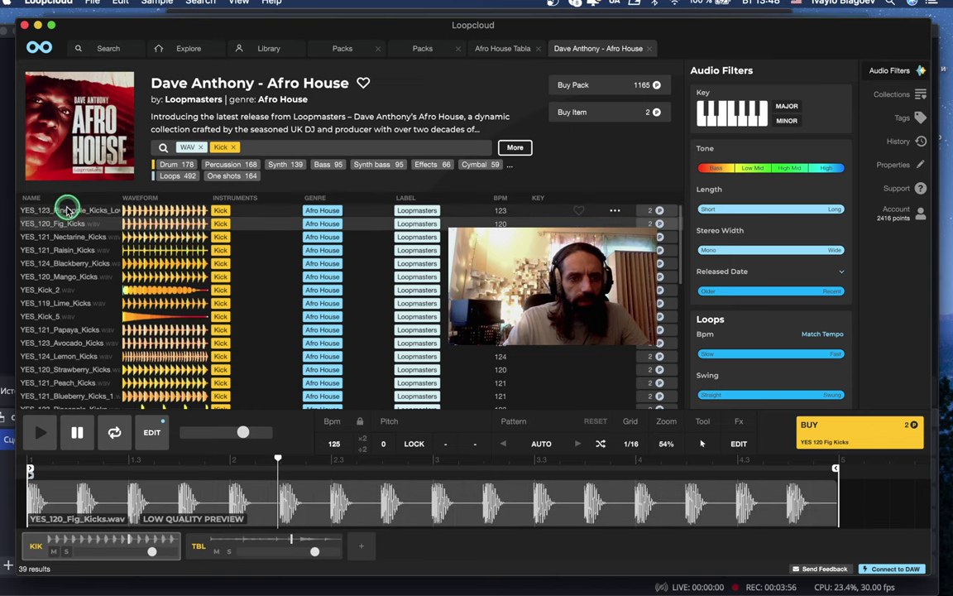
{"action": "left_click", "coordinate": [68, 211]}
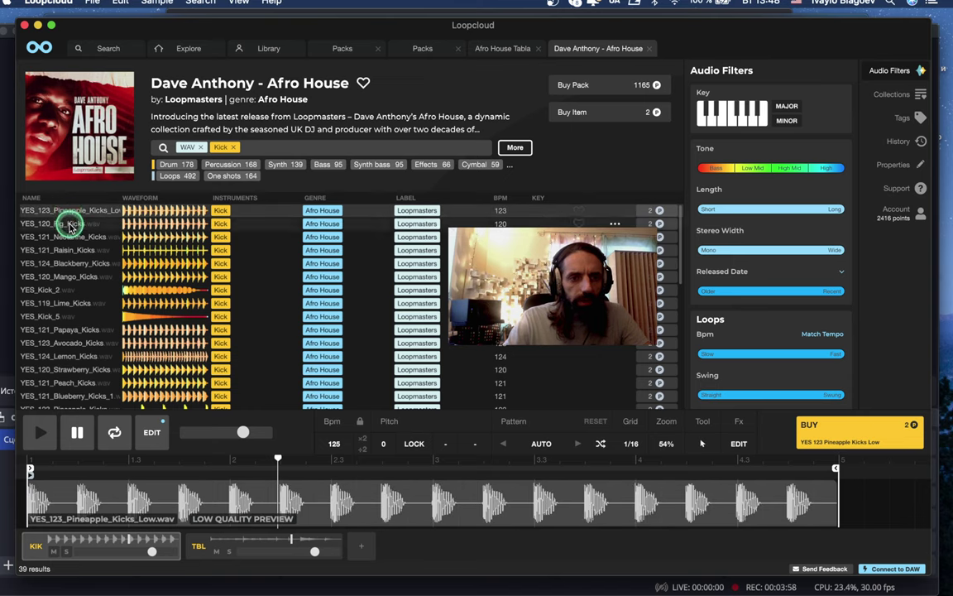
{"action": "left_click", "coordinate": [70, 223]}
{"action": "left_click", "coordinate": [66, 238]}
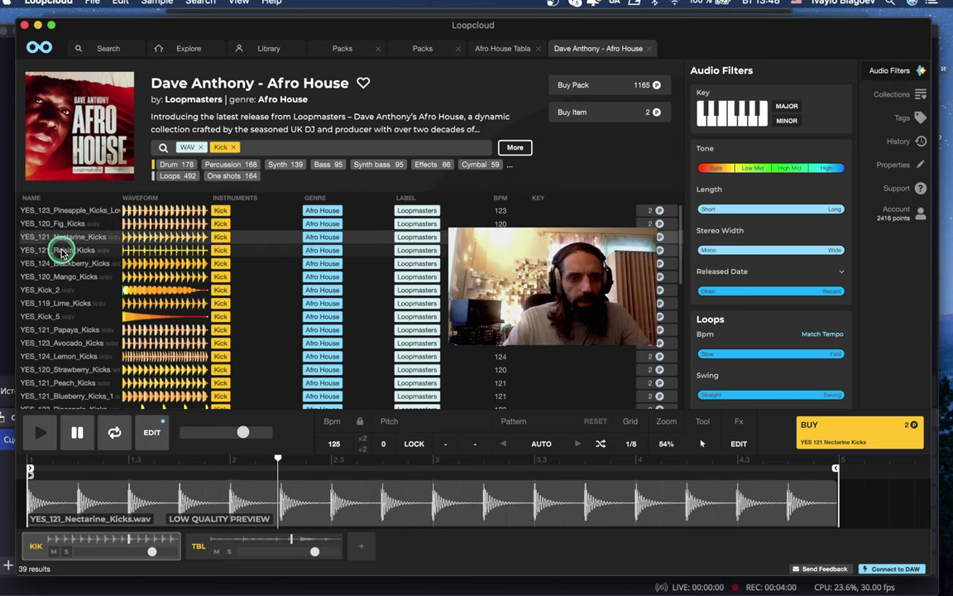
- Load the kick loops YES_121_Raisin_Kicks and YES_124_Blackberry_Kicks in turn into the kick track for comparison
{"action": "left_click", "coordinate": [60, 250]}
{"action": "left_click_drag", "start_coordinate": [54, 267], "coordinate": [106, 536]}
{"action": "left_click", "coordinate": [151, 552]}
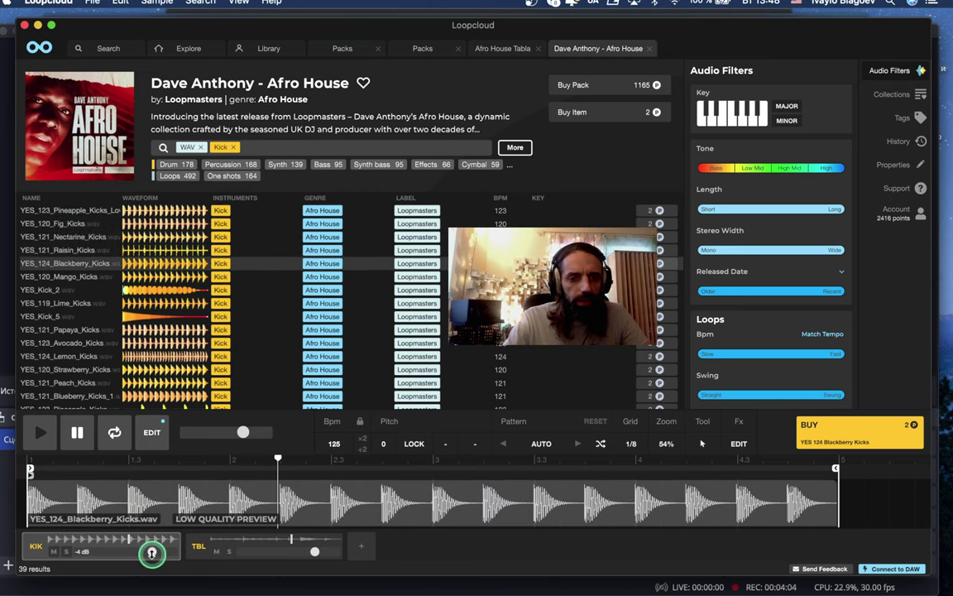
- Add an empty third track, then load YES_123_Pineapple_Kicks_Low into the kick track and start playback
{"action": "left_click", "coordinate": [364, 549]}
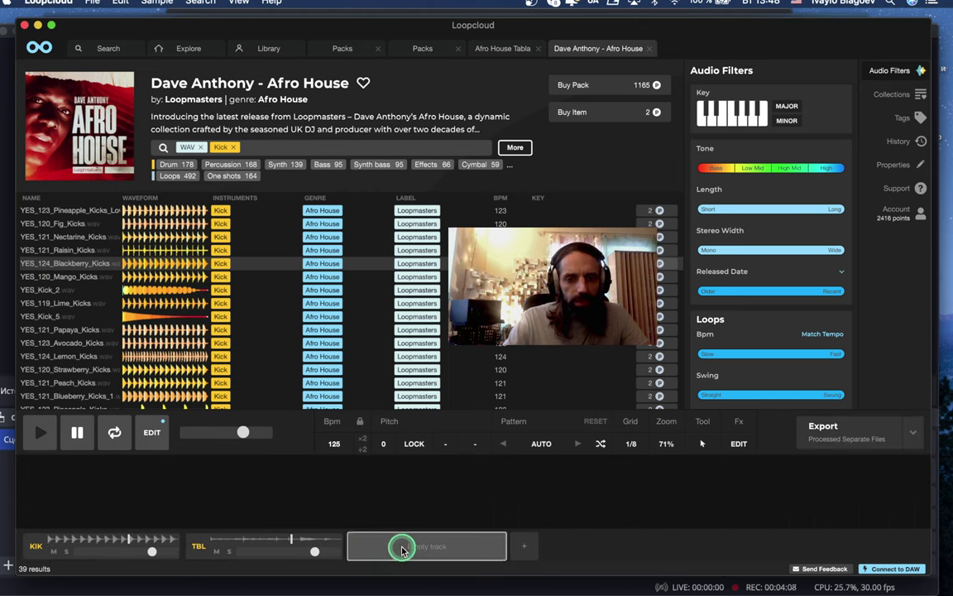
{"action": "left_click", "coordinate": [108, 543]}
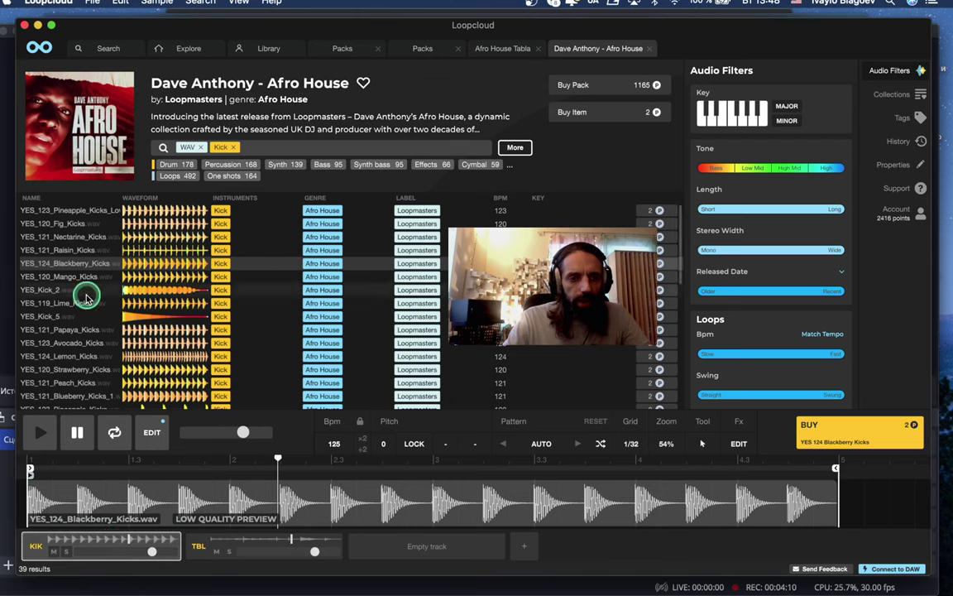
{"action": "left_click", "coordinate": [66, 236]}
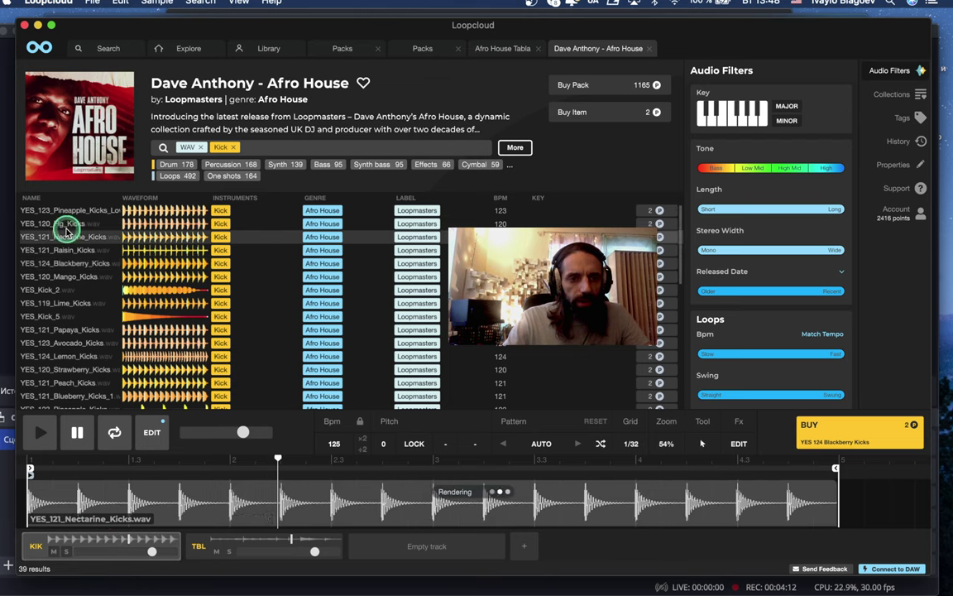
{"action": "left_click", "coordinate": [65, 213]}
{"action": "left_click", "coordinate": [169, 304]}
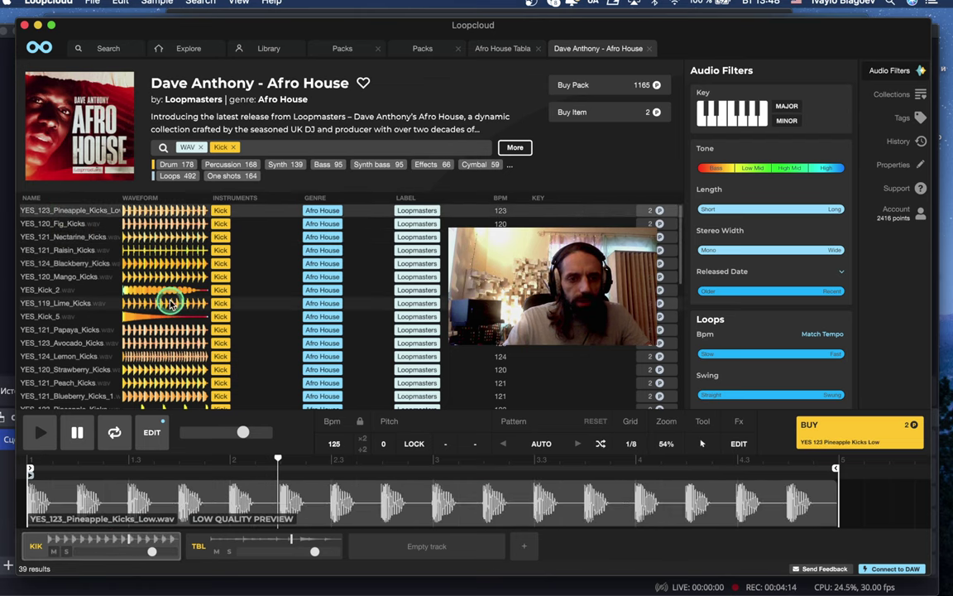
{"action": "left_click", "coordinate": [40, 432]}
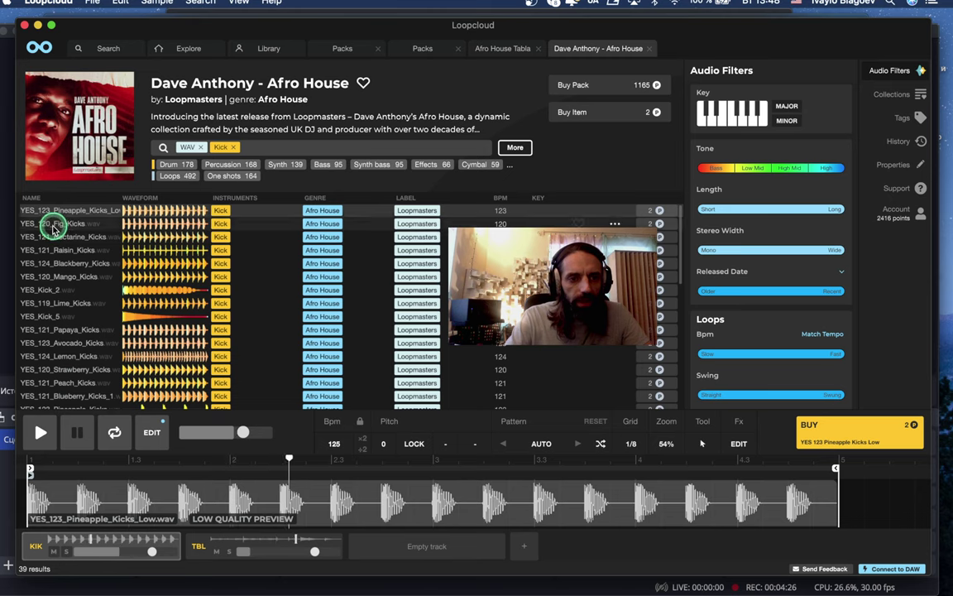
- Compare YES_120_Fig_Kicks and YES_121_Nectarine_Kicks in the playing mix, then reload YES_123_Pineapple_Kicks_Low into the kick track
{"action": "left_click", "coordinate": [52, 225]}
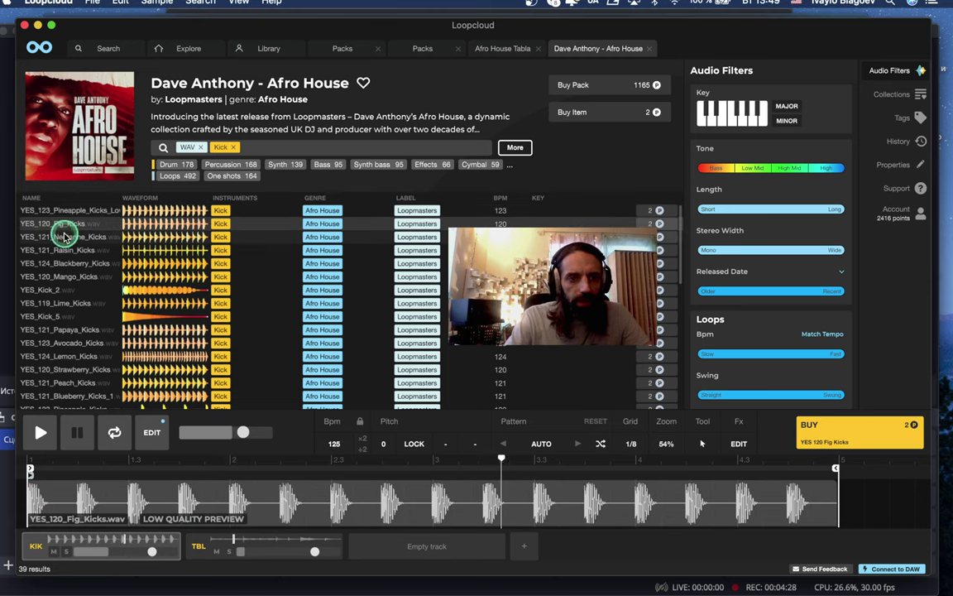
{"action": "left_click", "coordinate": [69, 239]}
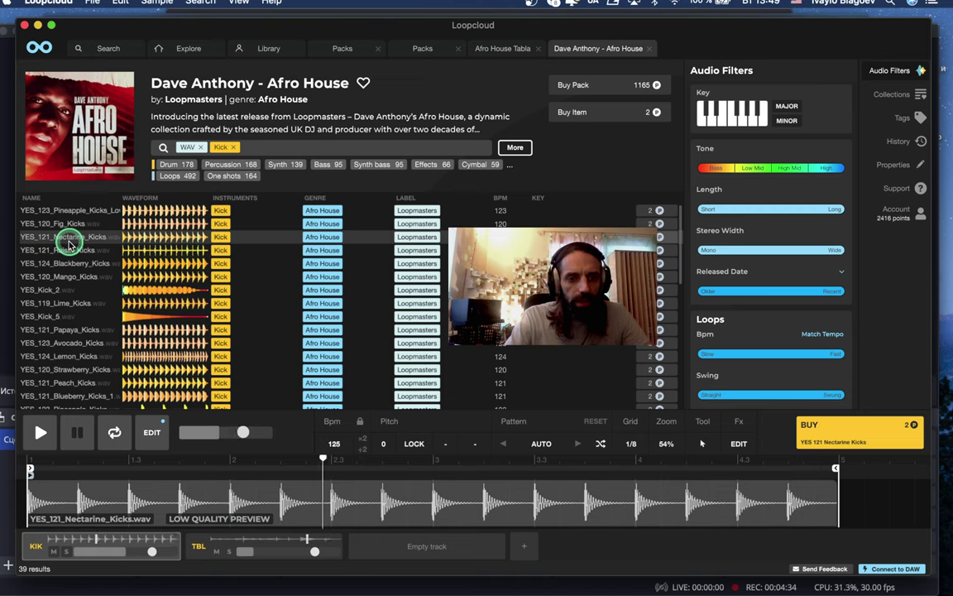
{"action": "left_click", "coordinate": [65, 212]}
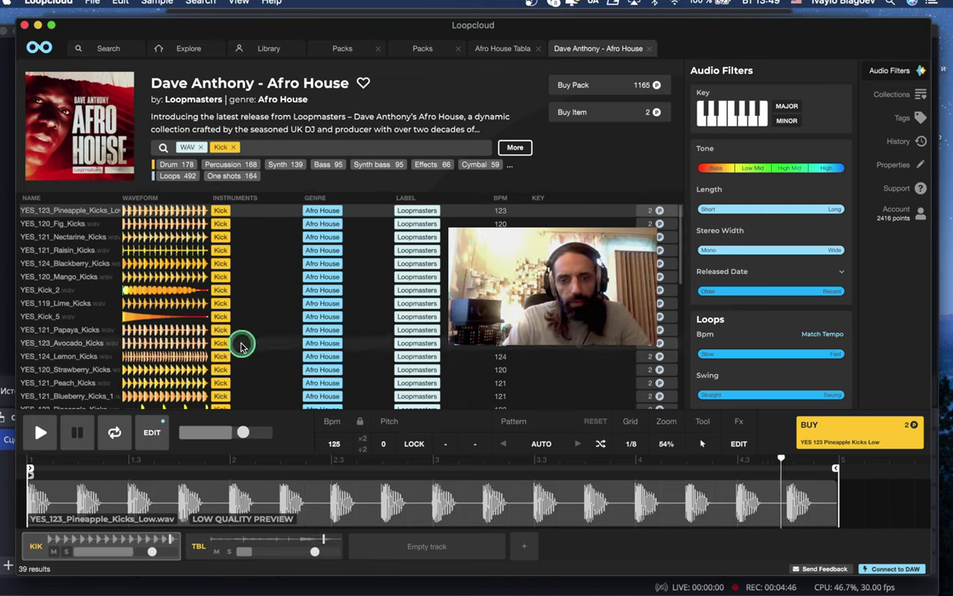
- Filter the pack by Percussion, loading YES_123_Kiwi_Elec_Perc_Tap into the third track and YES_121_Cantaloupe_Shaker into a new fourth track
{"action": "left_click", "coordinate": [421, 553]}
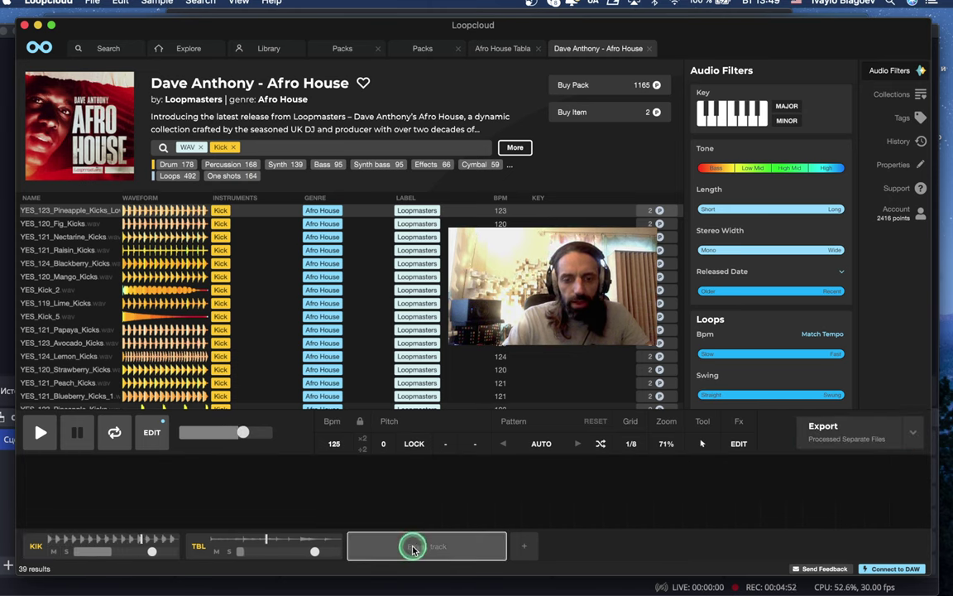
{"action": "left_click", "coordinate": [145, 435]}
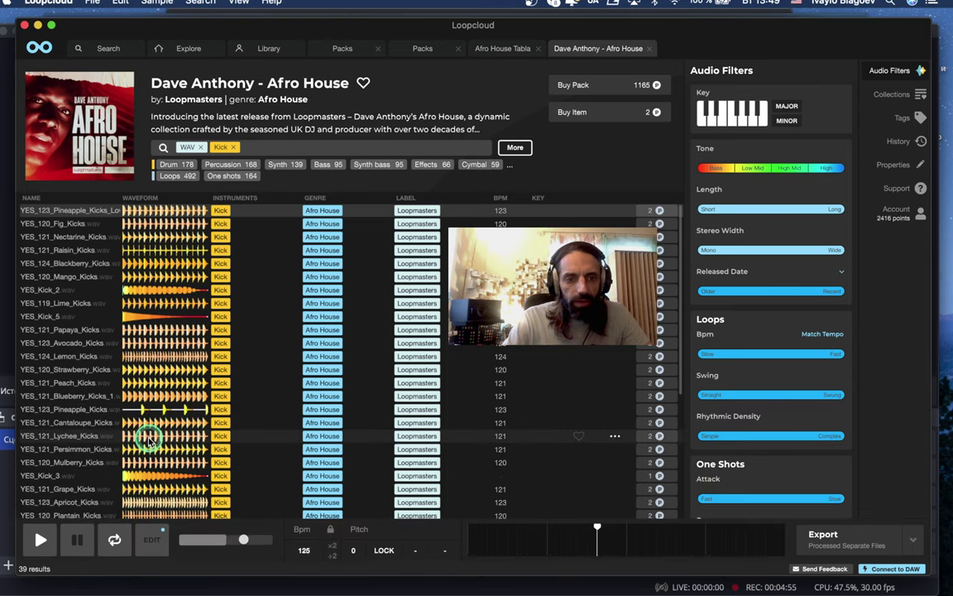
{"action": "left_click", "coordinate": [145, 540]}
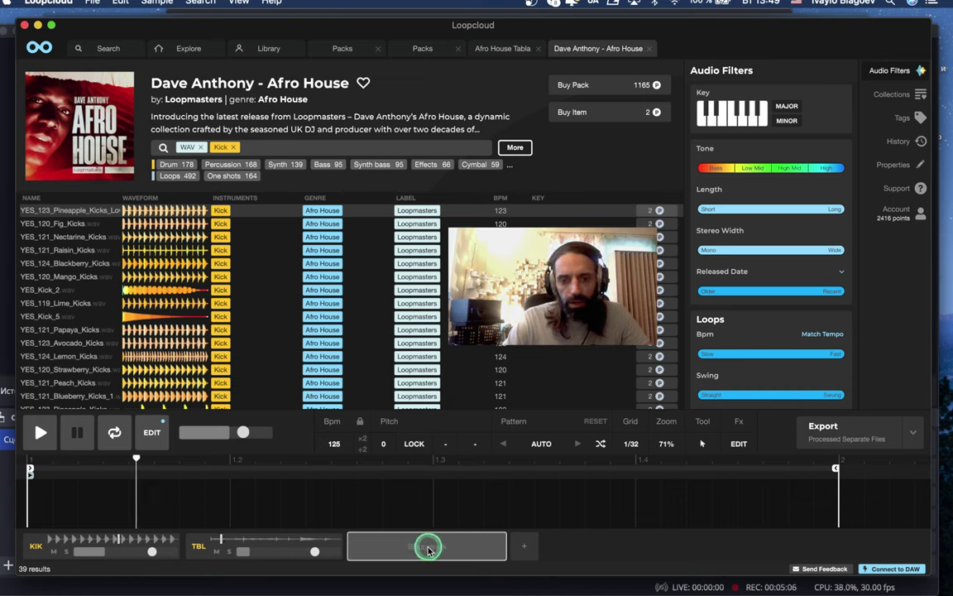
{"action": "left_click", "coordinate": [223, 164]}
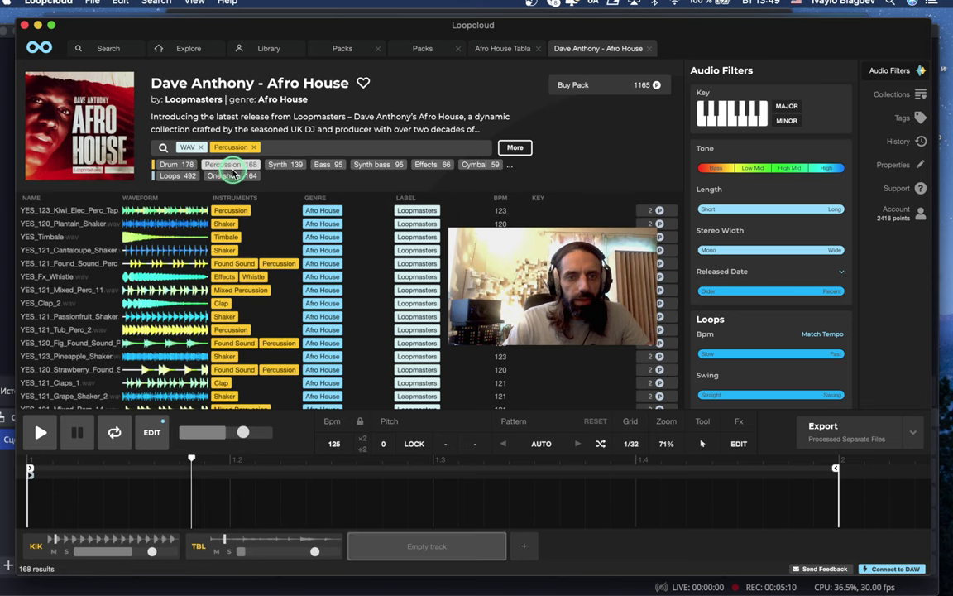
{"action": "left_click", "coordinate": [71, 210]}
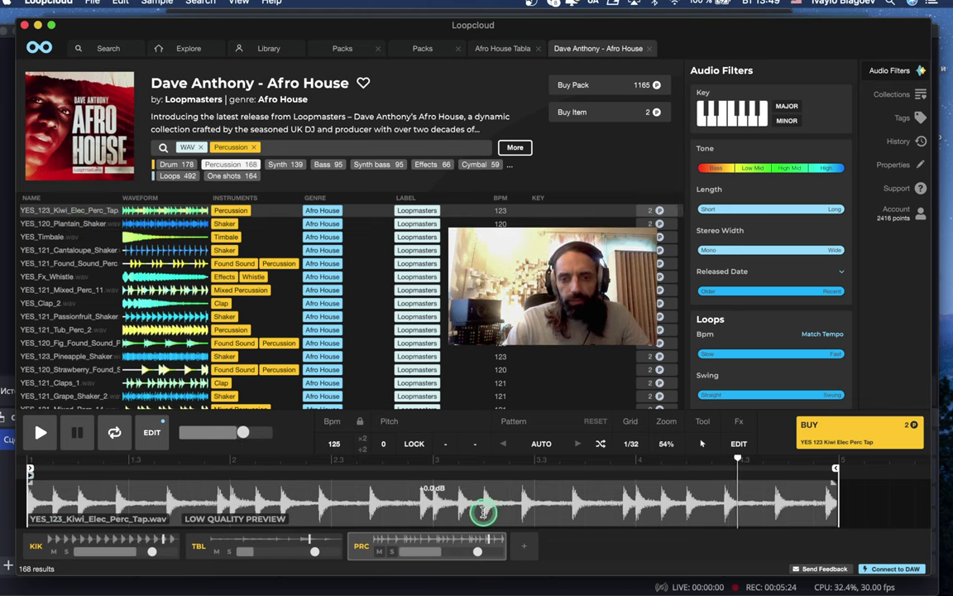
{"action": "left_click", "coordinate": [525, 540]}
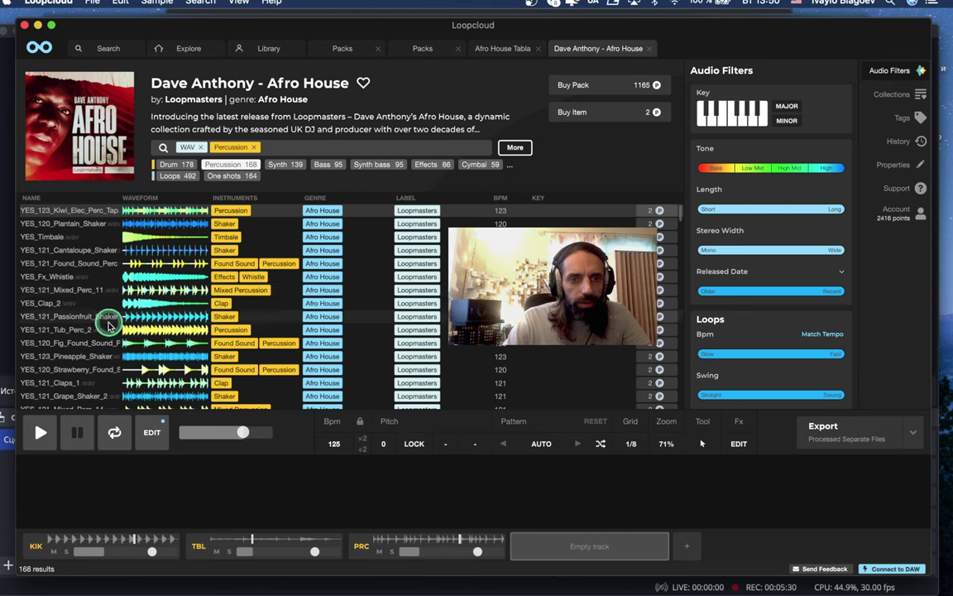
{"action": "left_click", "coordinate": [60, 252]}
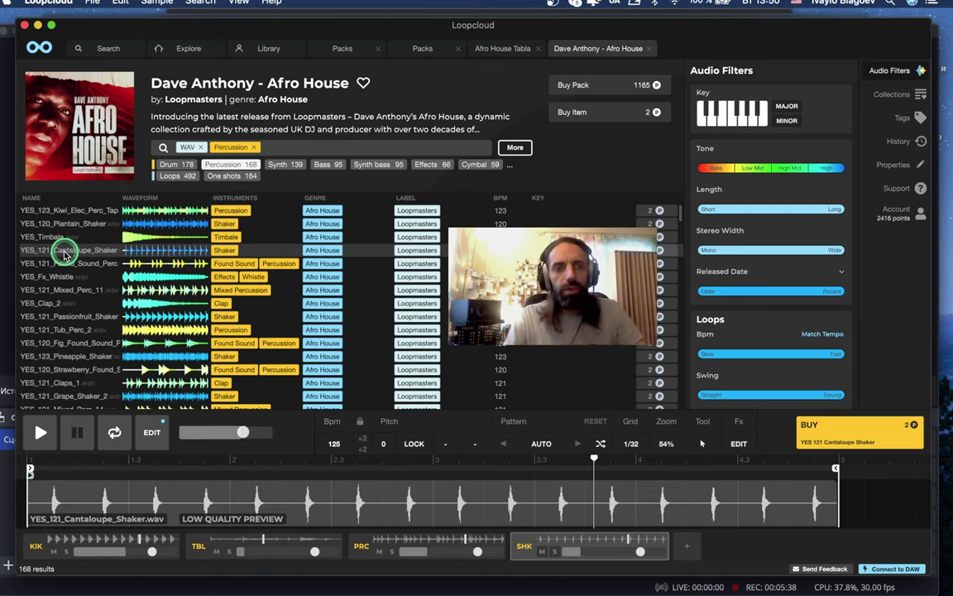
- Add a fifth track, filter the pack's samples by Bass and load YES_123_Cm_Kiwi_Synth_Bass into it
{"action": "left_click", "coordinate": [685, 550]}
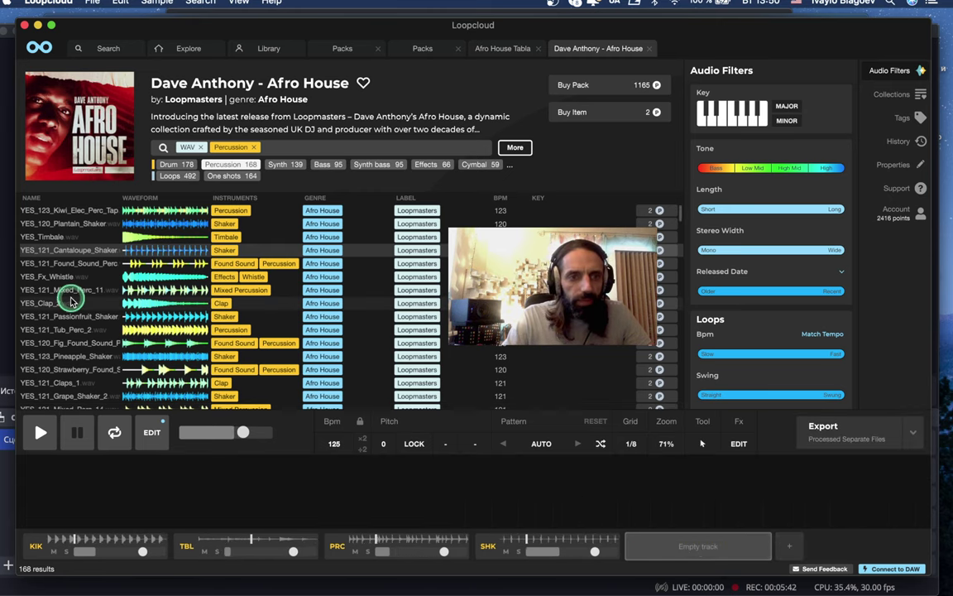
{"action": "scroll", "coordinate": [81, 303], "scroll_direction": "down", "scroll_amount": 4}
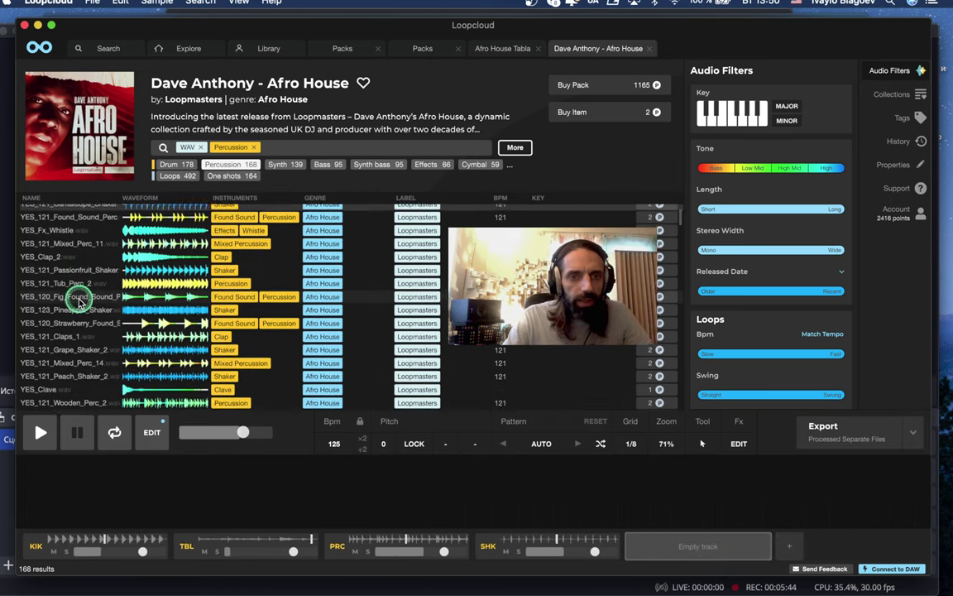
{"action": "left_click", "coordinate": [324, 166]}
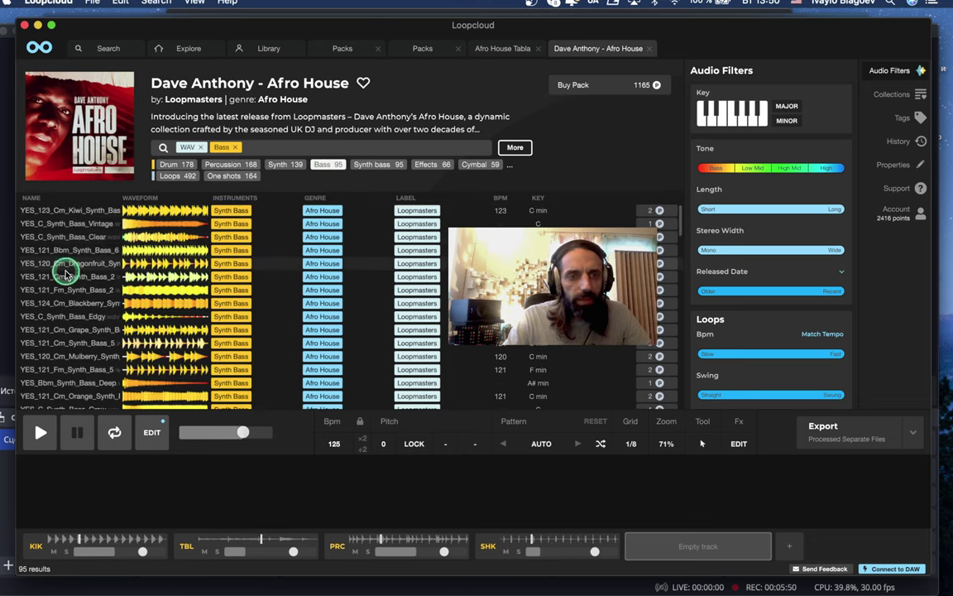
{"action": "left_click", "coordinate": [65, 212]}
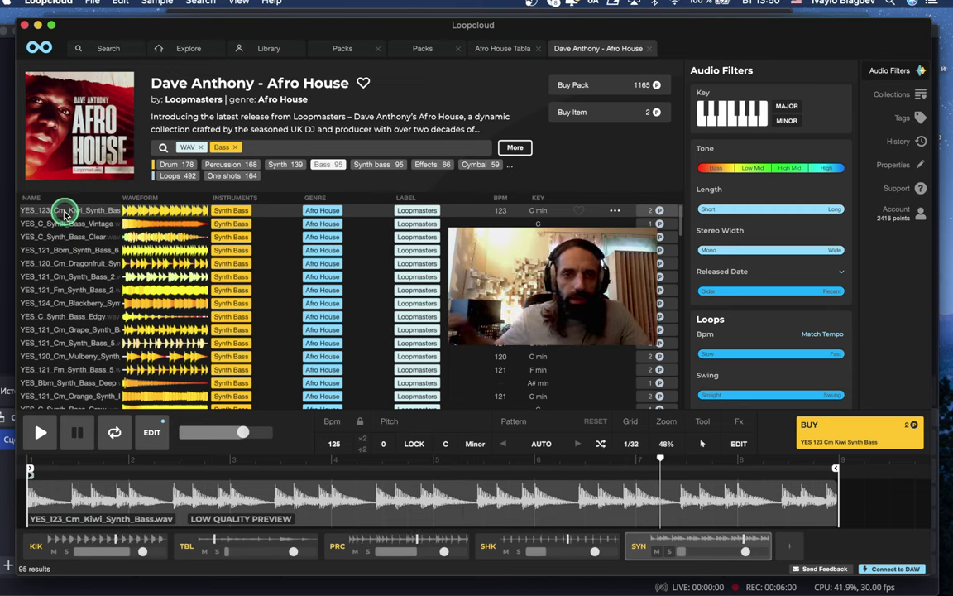
- Try YES_C_Synth_Bass_Clear, YES_121_Bbm_Synth_Bass_6, YES_120_Cm_Dragonfruit_Synth_Bass and YES_121_Cm_Synth_Bass_2 in the bass track, then load YES_121_Fm_Synth_Bass_2
{"action": "left_click", "coordinate": [77, 237]}
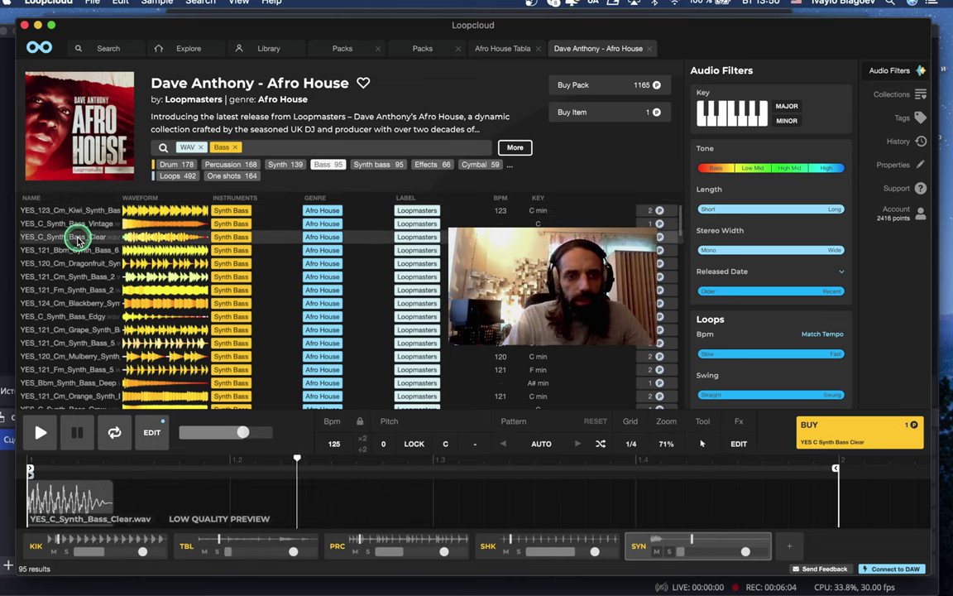
{"action": "left_click", "coordinate": [71, 250]}
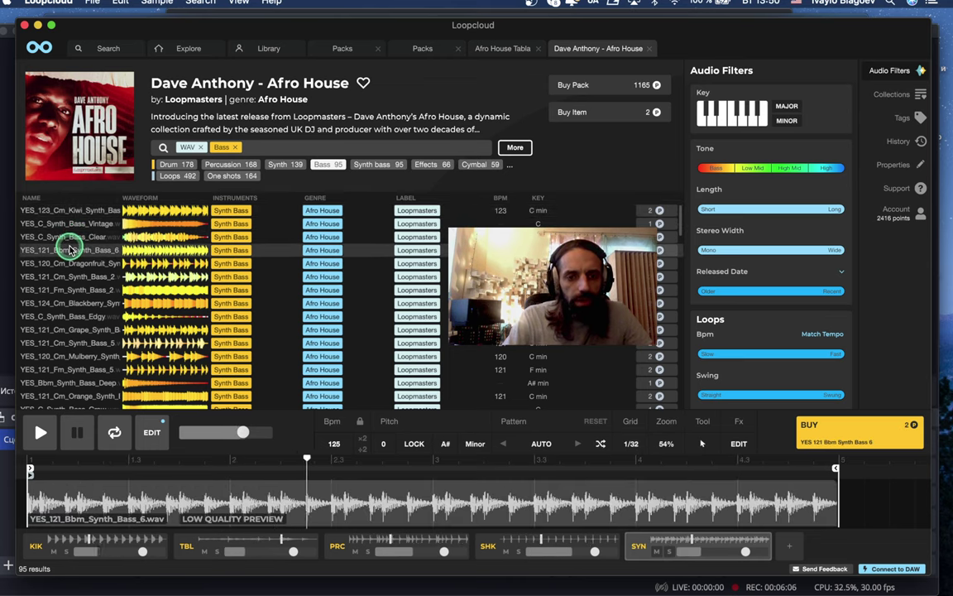
{"action": "left_click", "coordinate": [64, 265]}
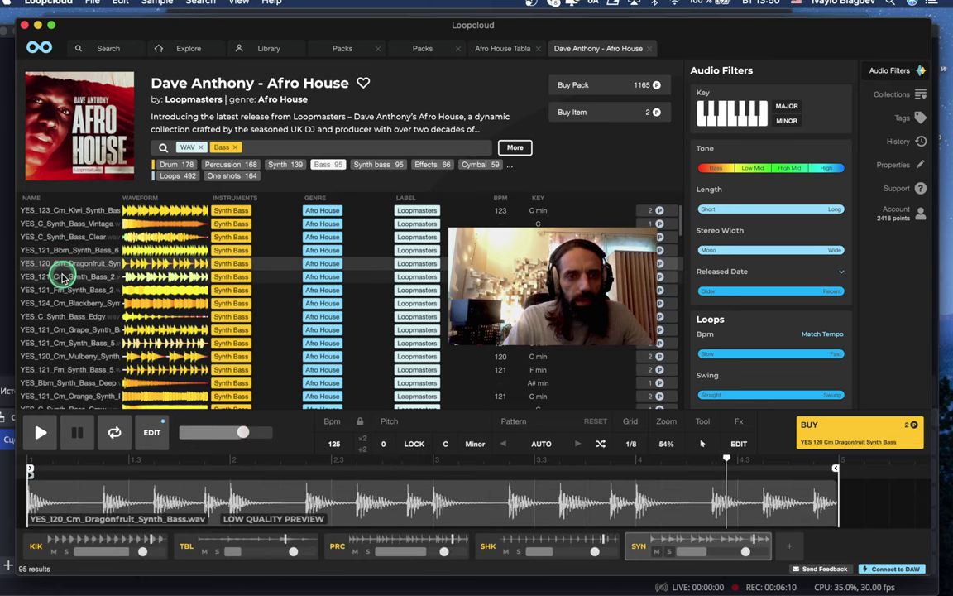
{"action": "left_click", "coordinate": [64, 278]}
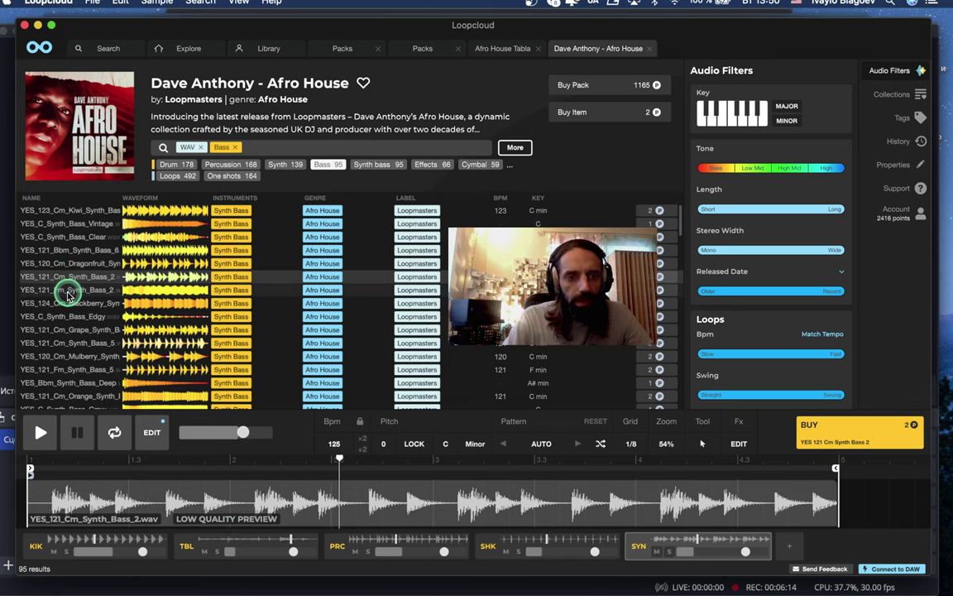
{"action": "left_click", "coordinate": [71, 291]}
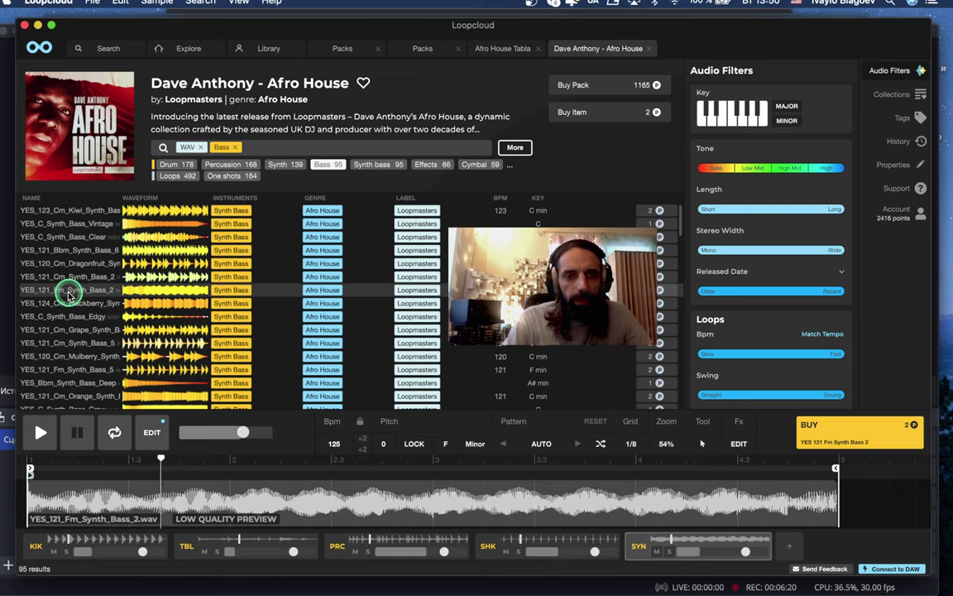
- Open the shaker track, then mute and unmute the shaker and percussion tracks to compare the mix with and without them
{"action": "left_click", "coordinate": [514, 543]}
{"action": "left_click", "coordinate": [506, 552]}
{"action": "left_click_drag", "start_coordinate": [507, 552], "coordinate": [354, 552]}
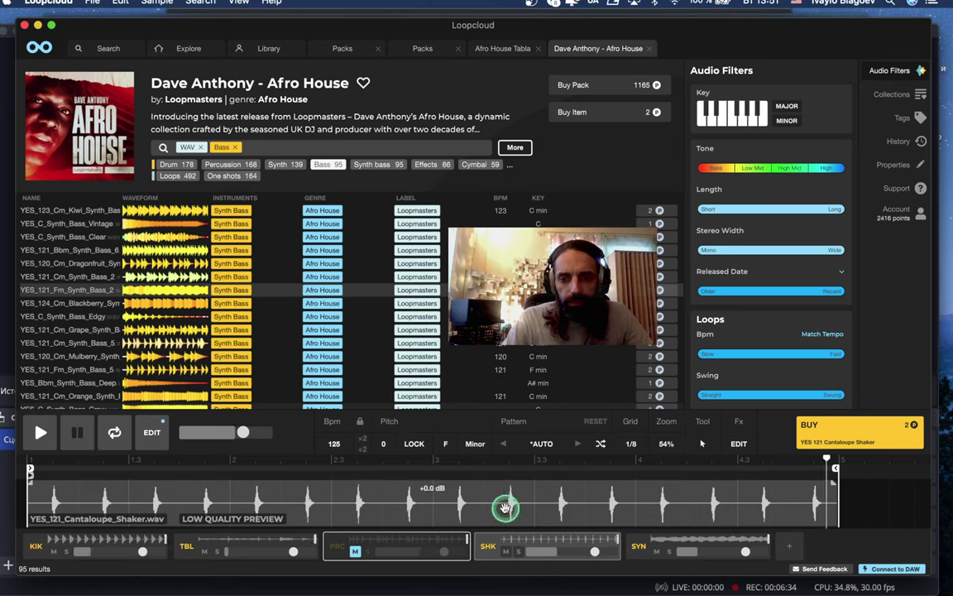
{"action": "left_click", "coordinate": [355, 552]}
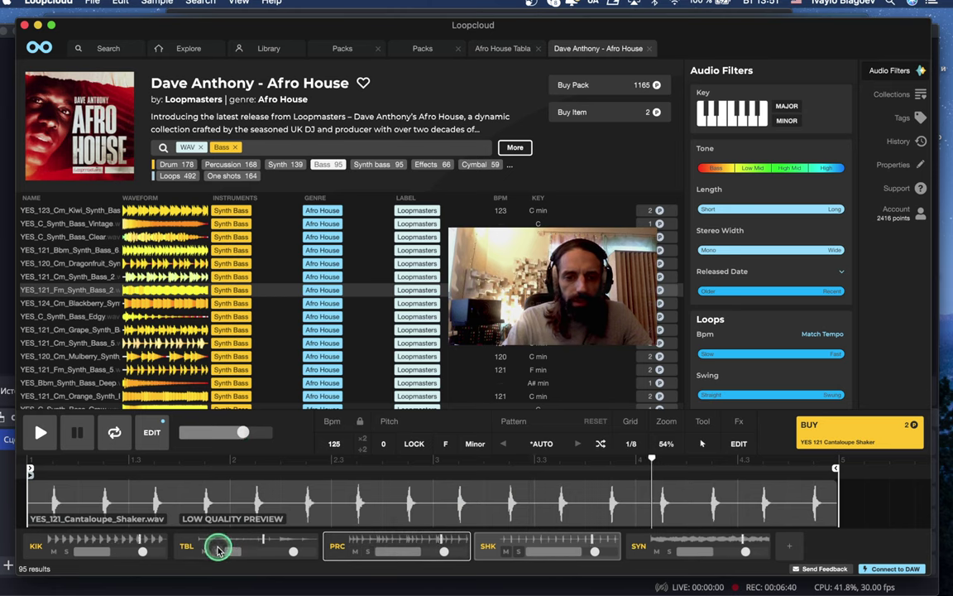
- Make the percussion track active and solo it to hear it alone, then switch the solo off
{"action": "left_click", "coordinate": [370, 546]}
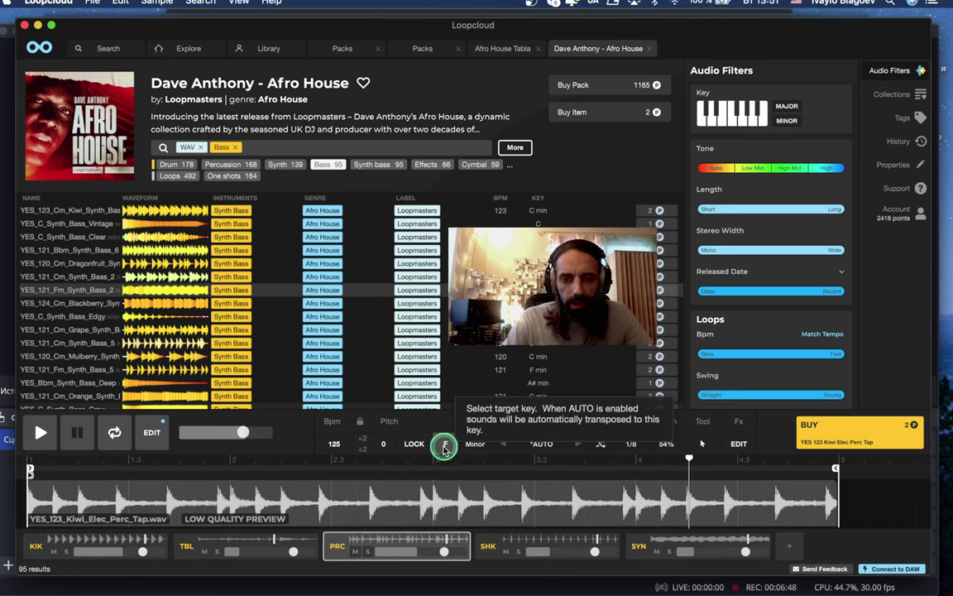
{"action": "left_click", "coordinate": [369, 552]}
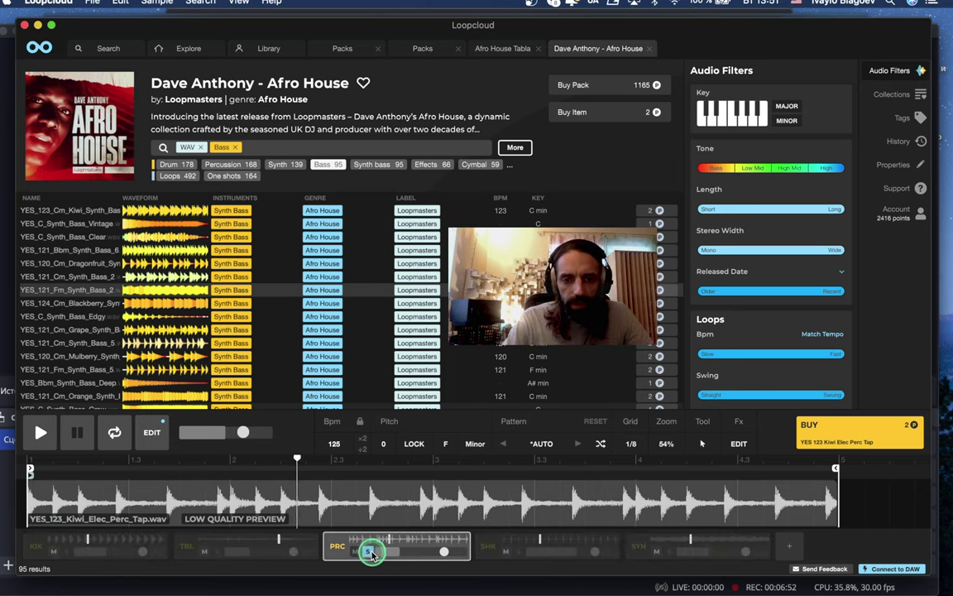
{"action": "left_click", "coordinate": [369, 553]}
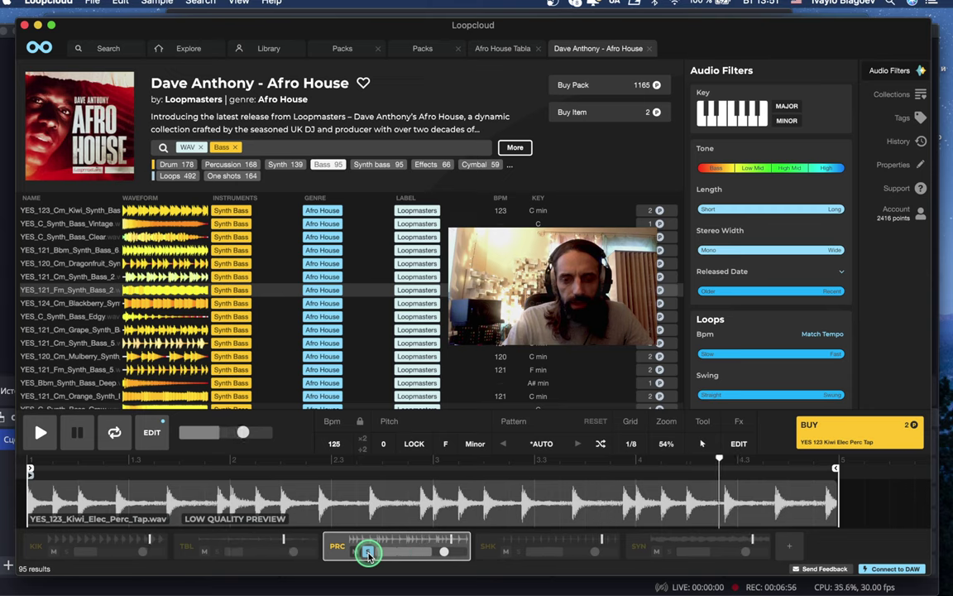
{"action": "left_click", "coordinate": [369, 553]}
- Transpose the percussion track by setting its pitch to -2
{"action": "left_click", "coordinate": [413, 446]}
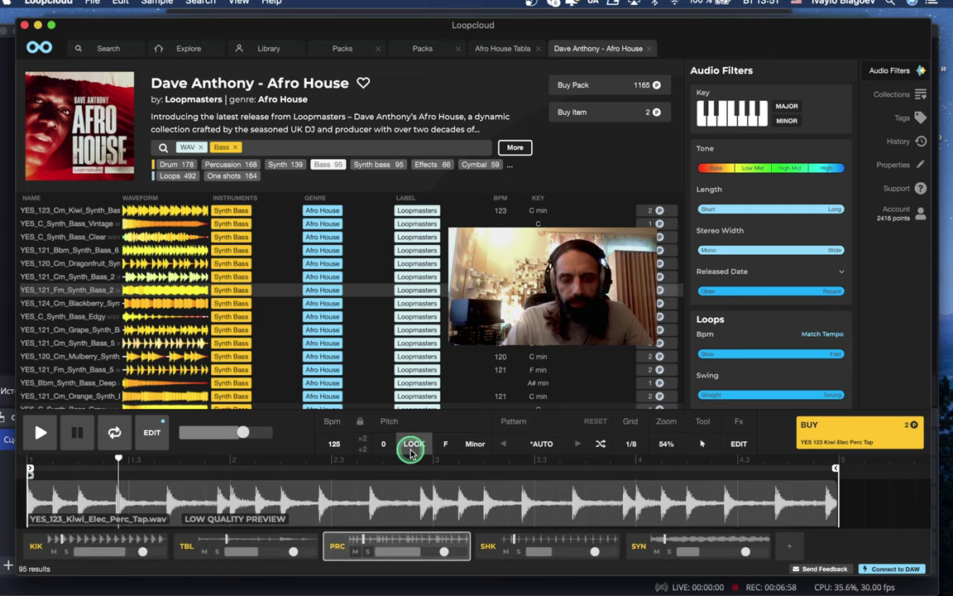
{"action": "left_click", "coordinate": [443, 447]}
{"action": "left_click", "coordinate": [385, 445]}
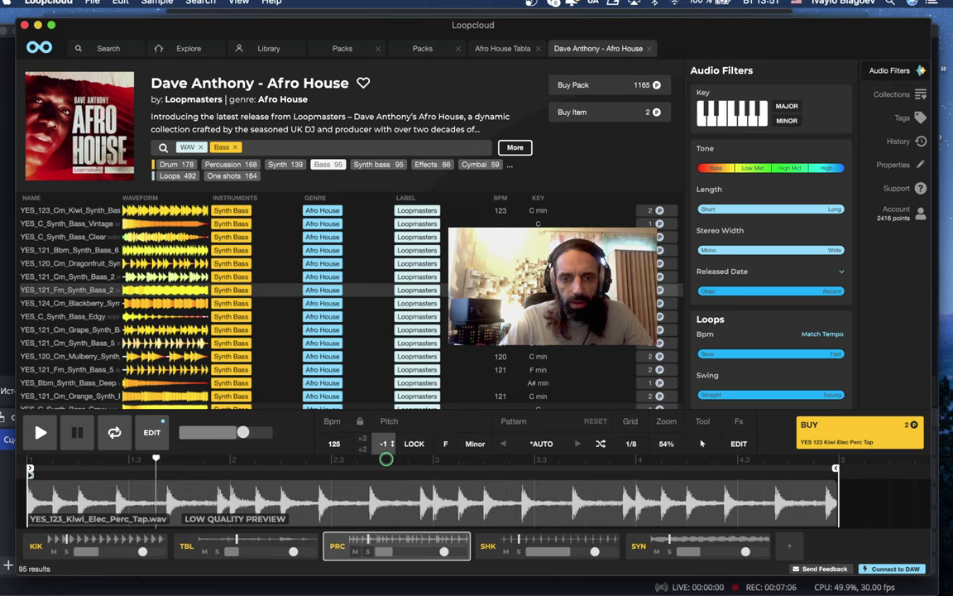
{"action": "left_click_drag", "start_coordinate": [385, 458], "coordinate": [386, 460]}
{"action": "left_click", "coordinate": [384, 443]}
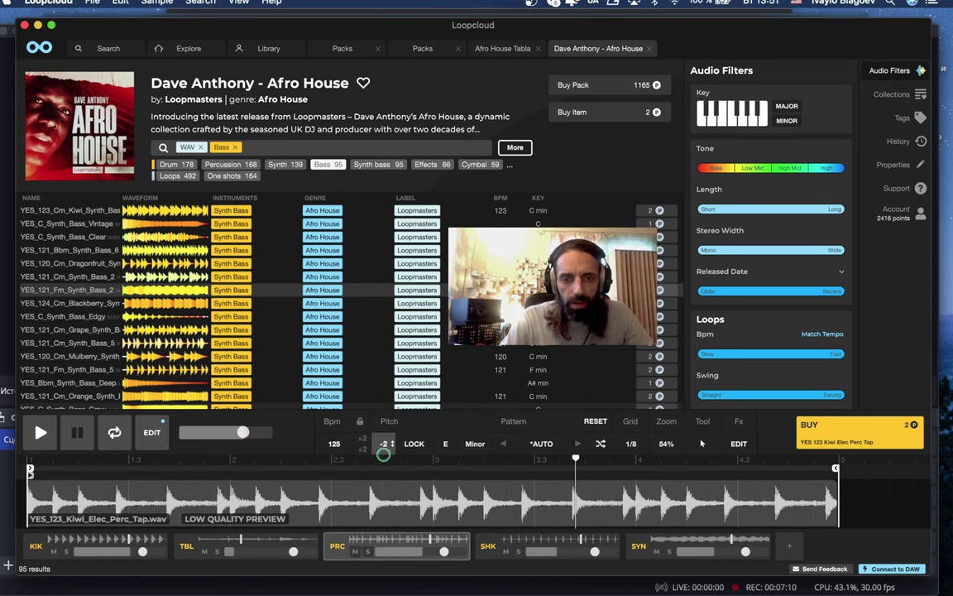
{"action": "left_click_drag", "start_coordinate": [383, 444], "coordinate": [385, 457]}
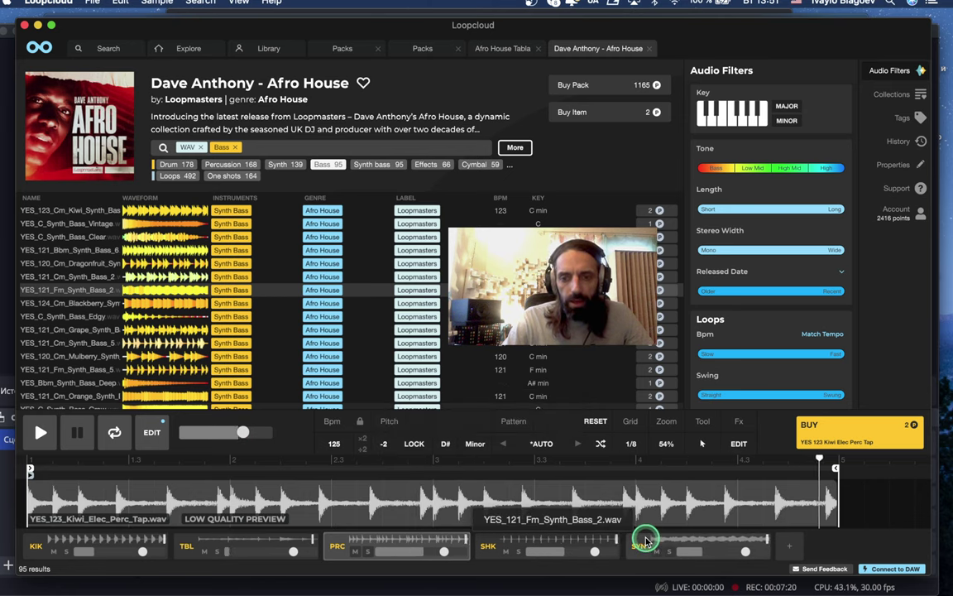
- Add an empty track to the loop, then mute the percussion track and make it active
{"action": "left_click", "coordinate": [789, 546]}
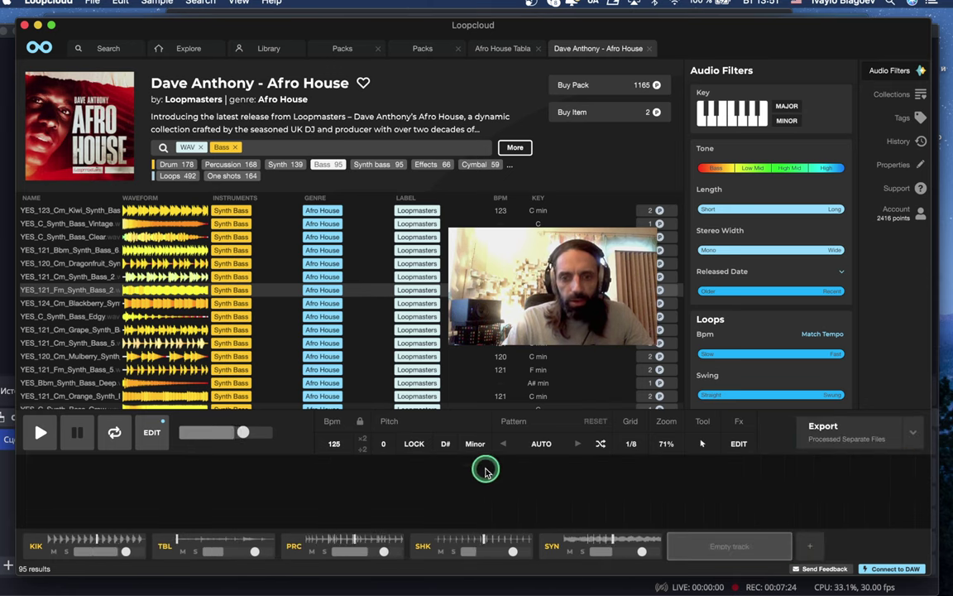
{"action": "left_click", "coordinate": [444, 555]}
{"action": "left_click", "coordinate": [313, 552]}
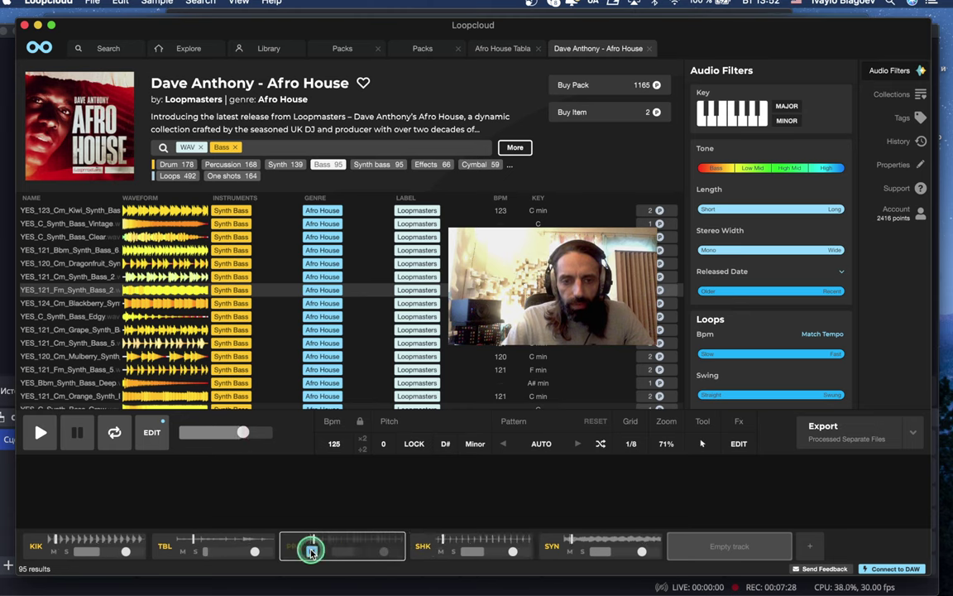
{"action": "left_click", "coordinate": [358, 541]}
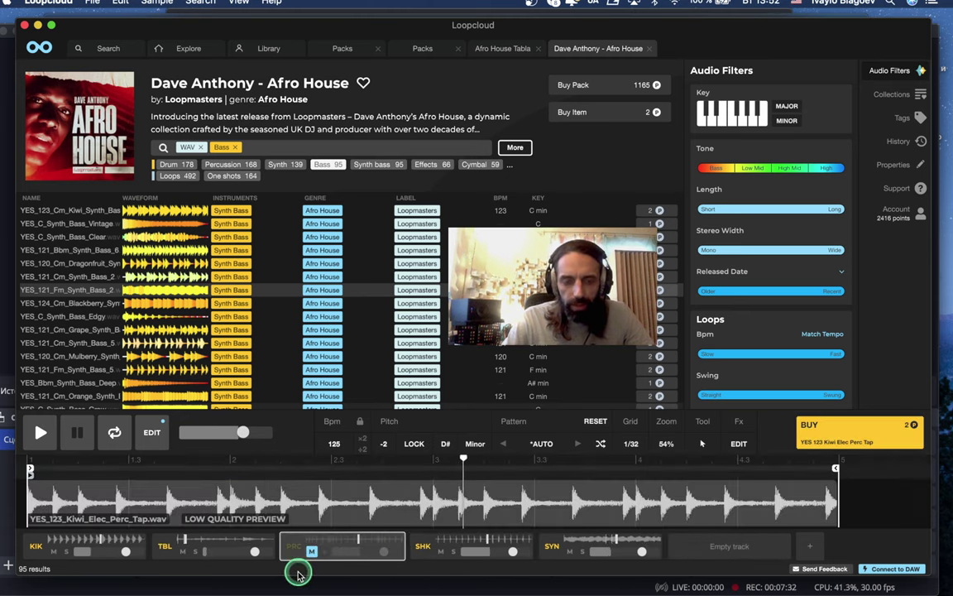
- Filter the pack by Percussion and audition YES_121_Found_Sound_Perc, YES_121_Mixed_Perc_11, YES_121_Passionfruit_Shaker and YES_120_Fig_Found_Sound_Perc on the empty track
{"action": "left_click", "coordinate": [730, 547]}
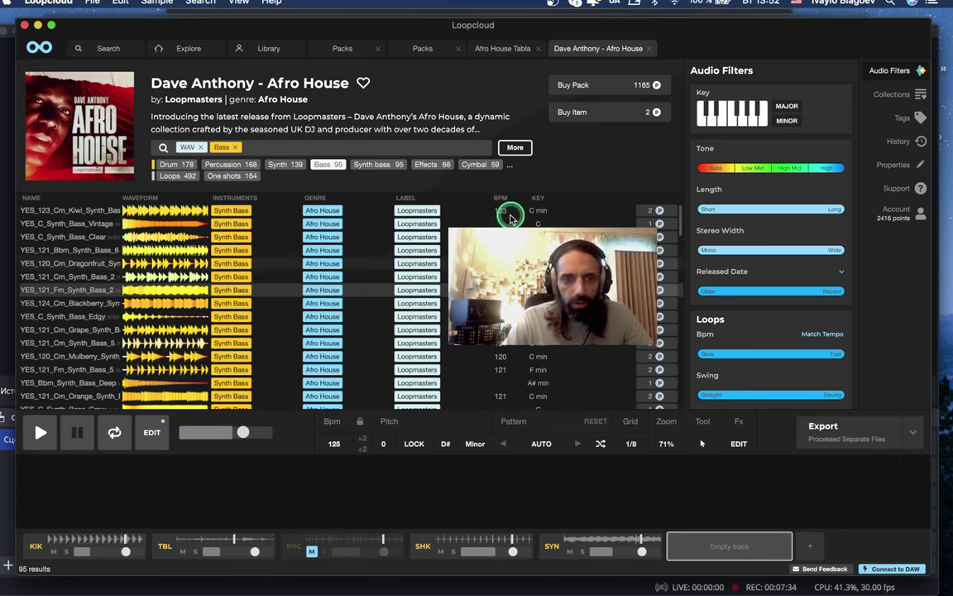
{"action": "left_click", "coordinate": [227, 165]}
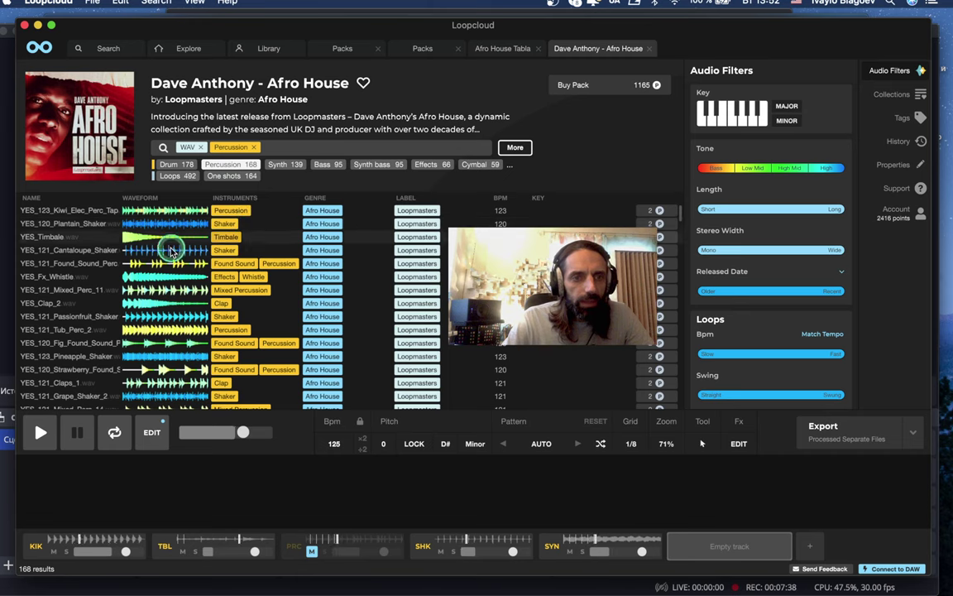
{"action": "left_click", "coordinate": [66, 265]}
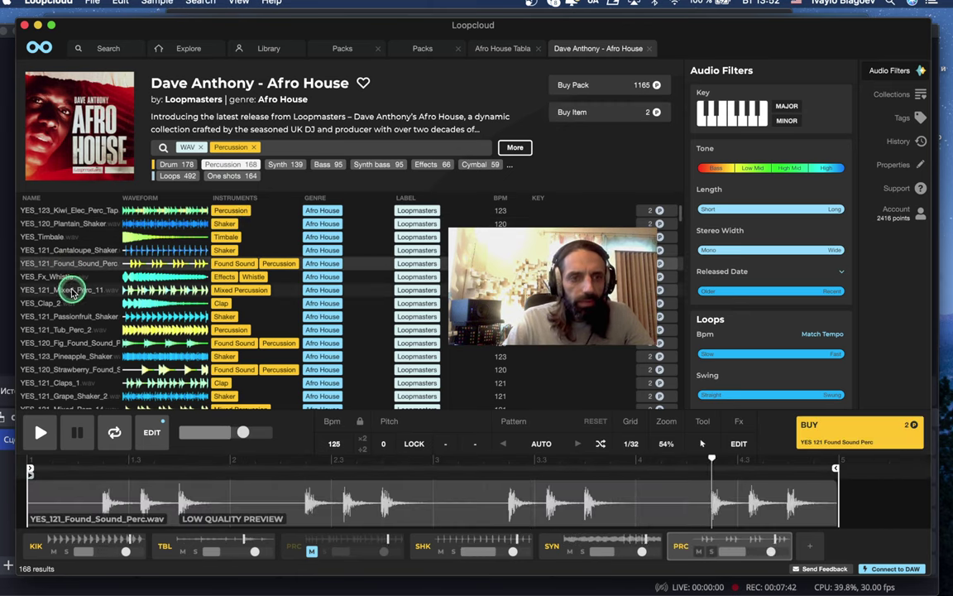
{"action": "left_click", "coordinate": [73, 292]}
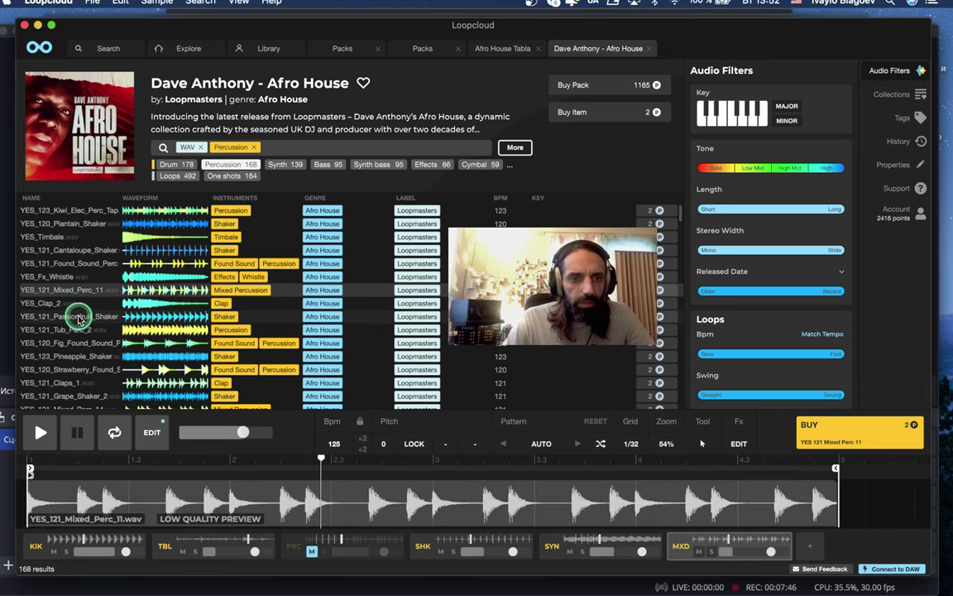
{"action": "left_click", "coordinate": [78, 318]}
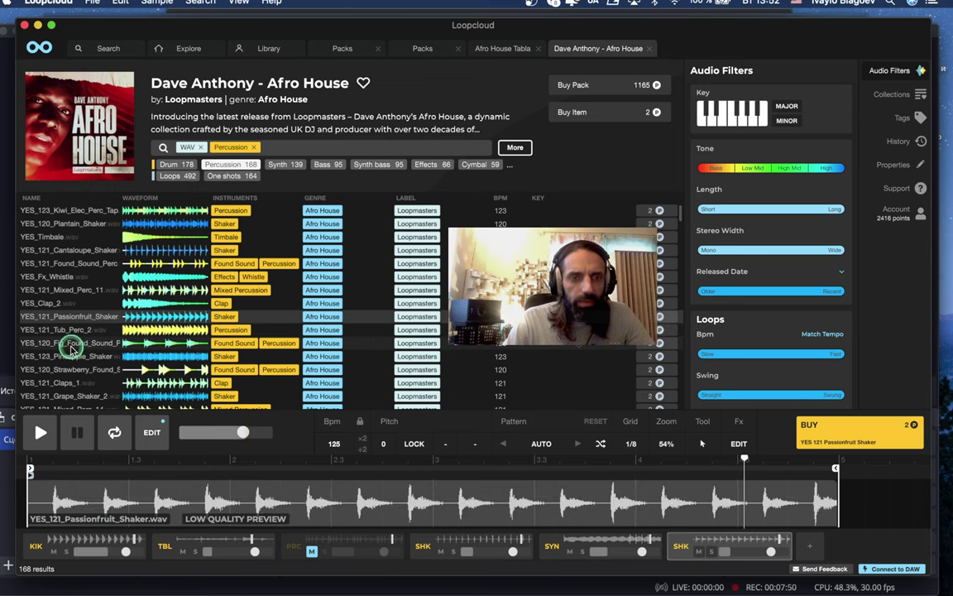
{"action": "left_click", "coordinate": [72, 344]}
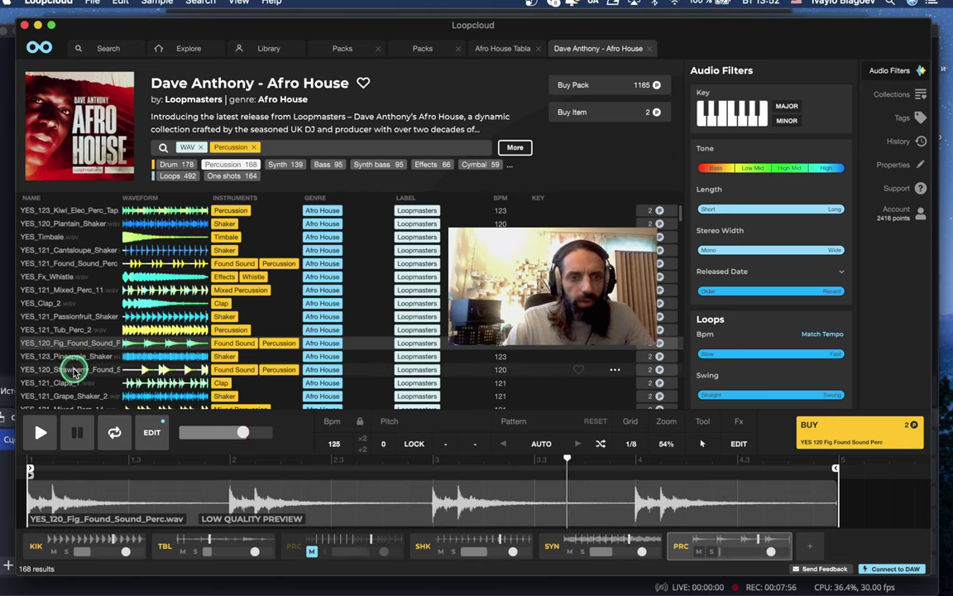
- Try YES_120_Strawberry_Found_Sound_Perc and YES_121_Claps_1 on the new track, then load YES_121_Grape_Shaker_2
{"action": "left_click", "coordinate": [75, 370]}
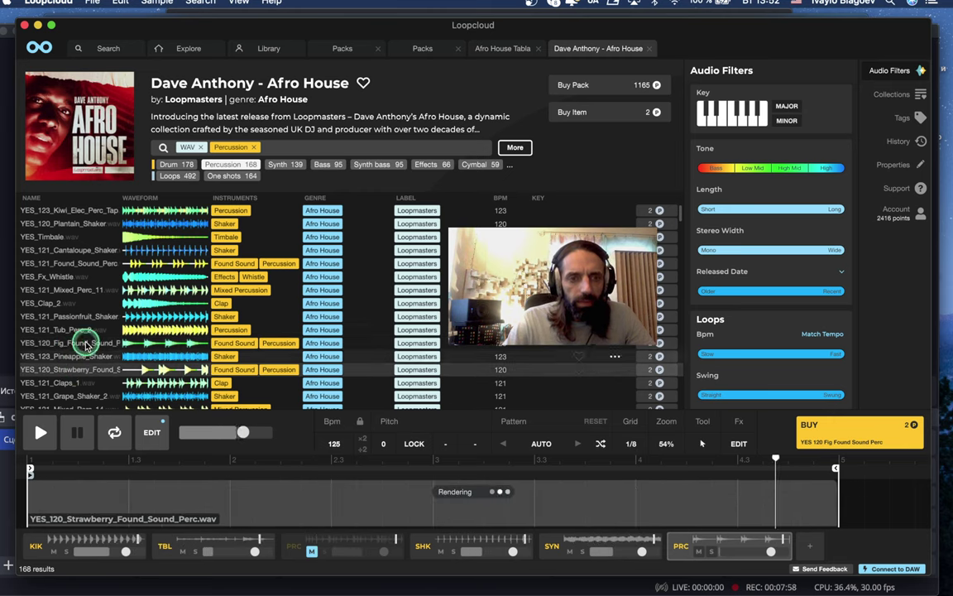
{"action": "scroll", "coordinate": [83, 337], "scroll_direction": "down", "scroll_amount": 2}
{"action": "scroll", "coordinate": [83, 338], "scroll_direction": "down", "scroll_amount": 1}
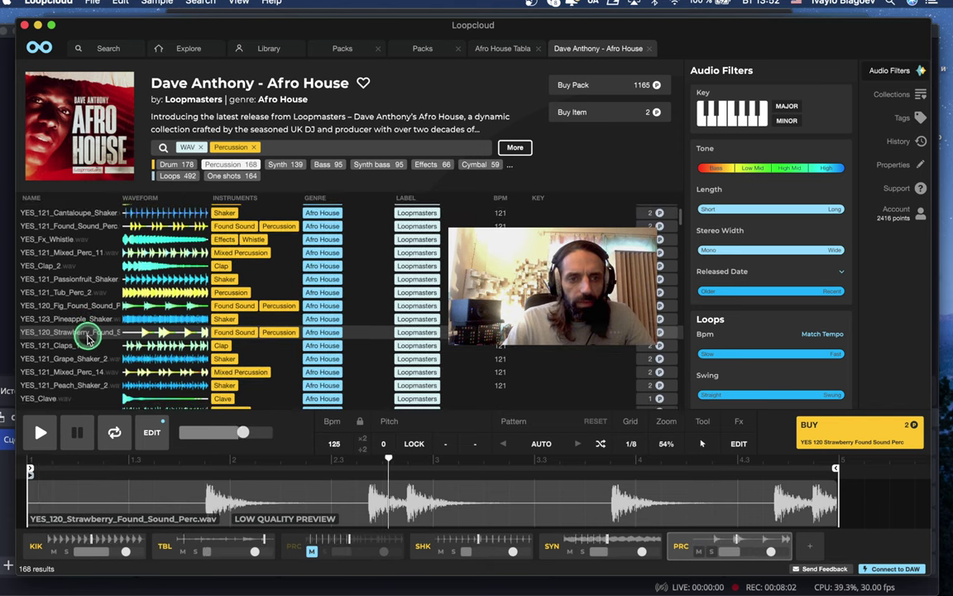
{"action": "left_click", "coordinate": [74, 351]}
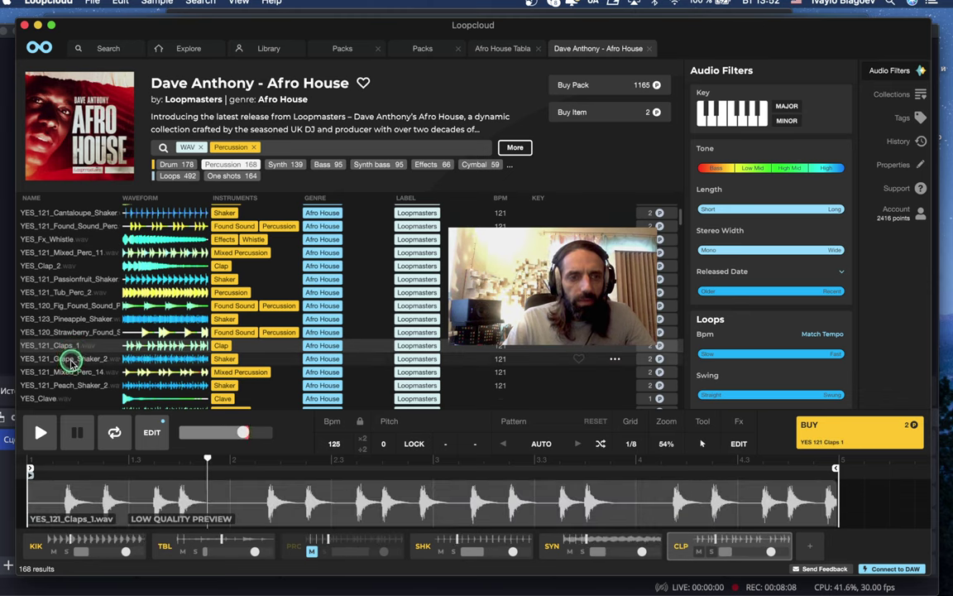
{"action": "left_click", "coordinate": [80, 361]}
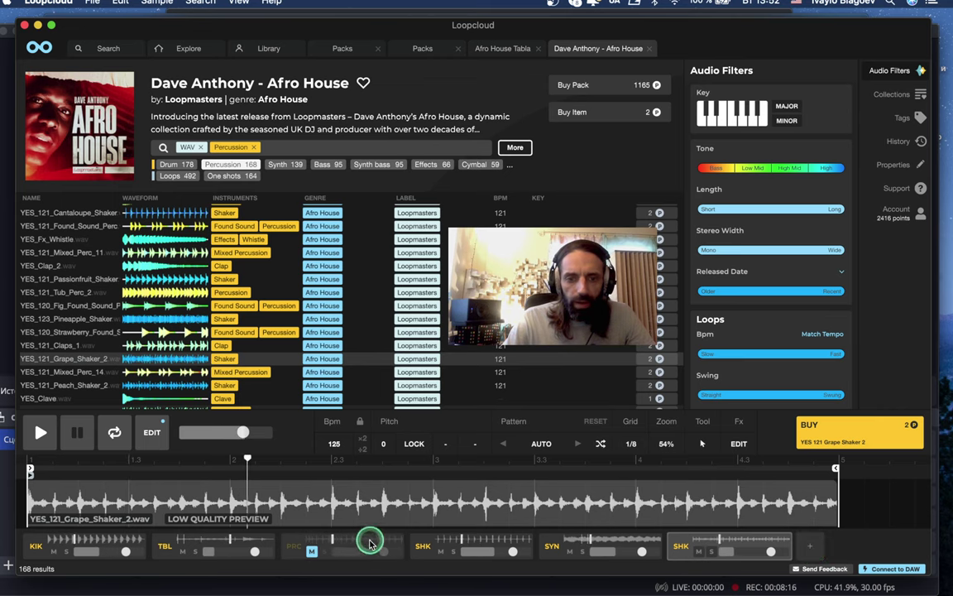
- Make the muted percussion track active and unmute it to hear it with the new shaker
{"action": "left_click", "coordinate": [339, 545]}
{"action": "left_click", "coordinate": [311, 551]}
{"action": "left_click", "coordinate": [311, 551]}
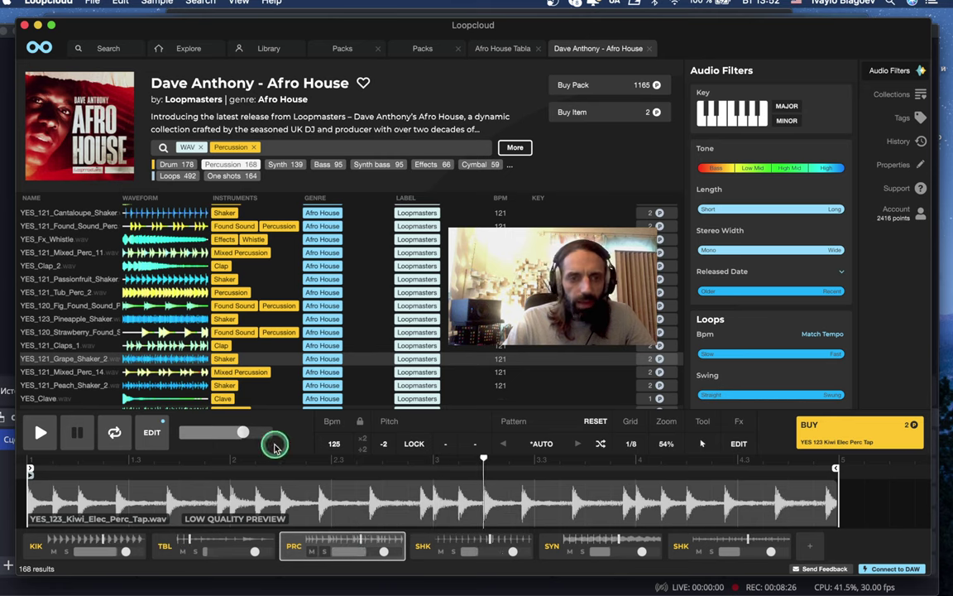
- Audition YES_121_Mixed_Perc_14, YES_120_Fig_Timbale and YES_120_Tangerine_Tambourine in place of the percussion track's tap loop
{"action": "scroll", "coordinate": [124, 364], "scroll_direction": "down", "scroll_amount": 2}
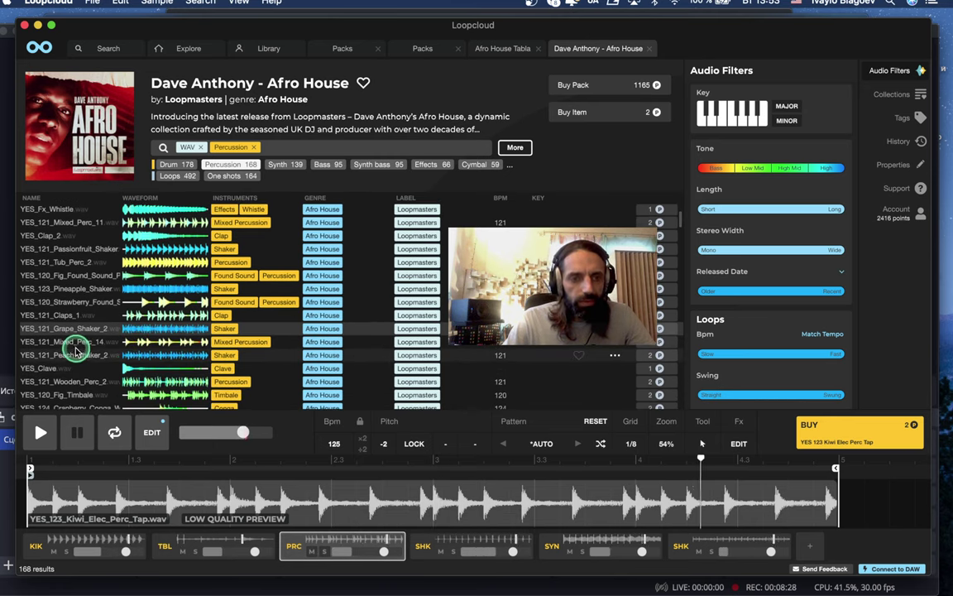
{"action": "left_click", "coordinate": [75, 344]}
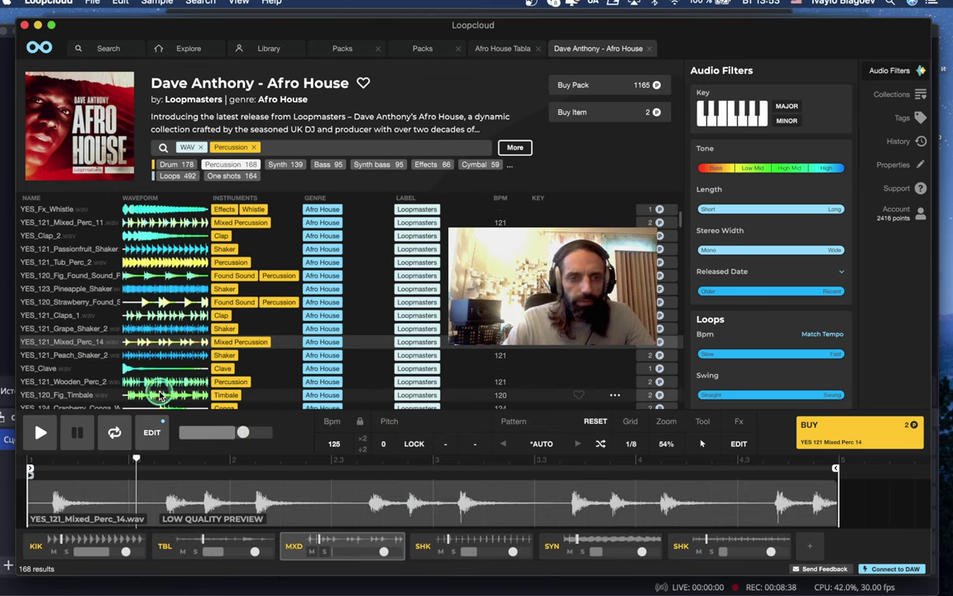
{"action": "scroll", "coordinate": [87, 372], "scroll_direction": "down", "scroll_amount": 1}
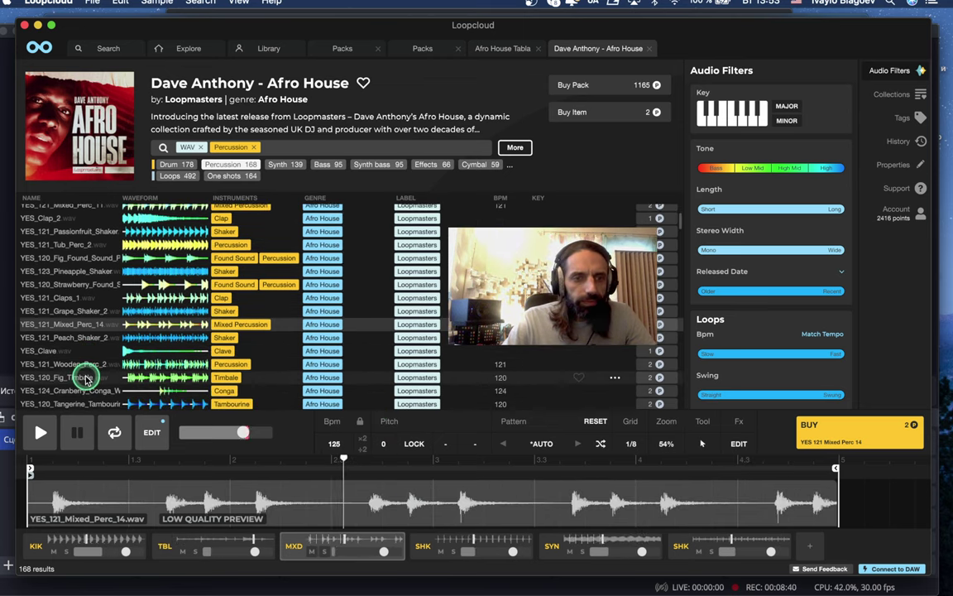
{"action": "left_click", "coordinate": [86, 378]}
{"action": "scroll", "coordinate": [87, 339], "scroll_direction": "down", "scroll_amount": 5}
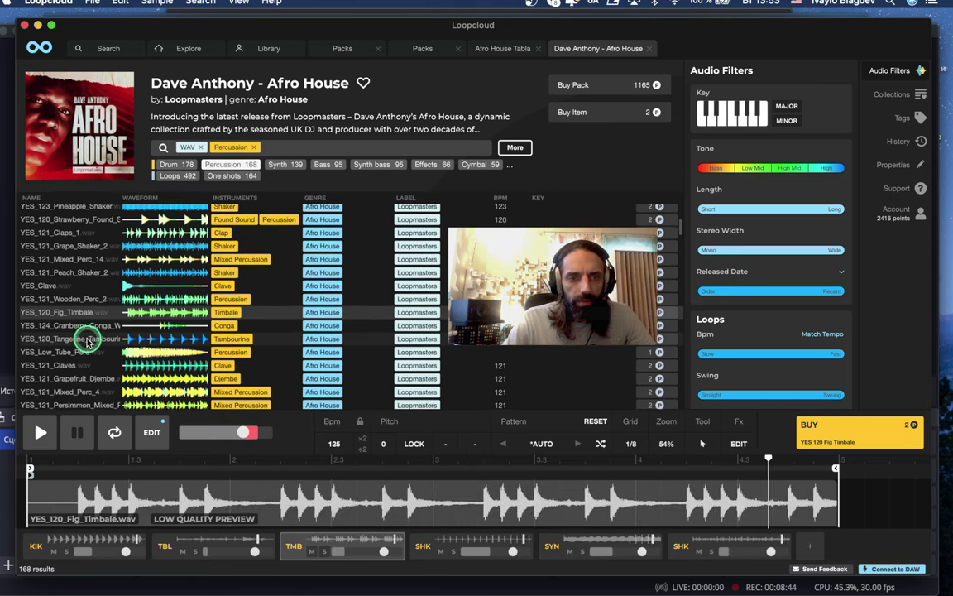
{"action": "left_click", "coordinate": [84, 339]}
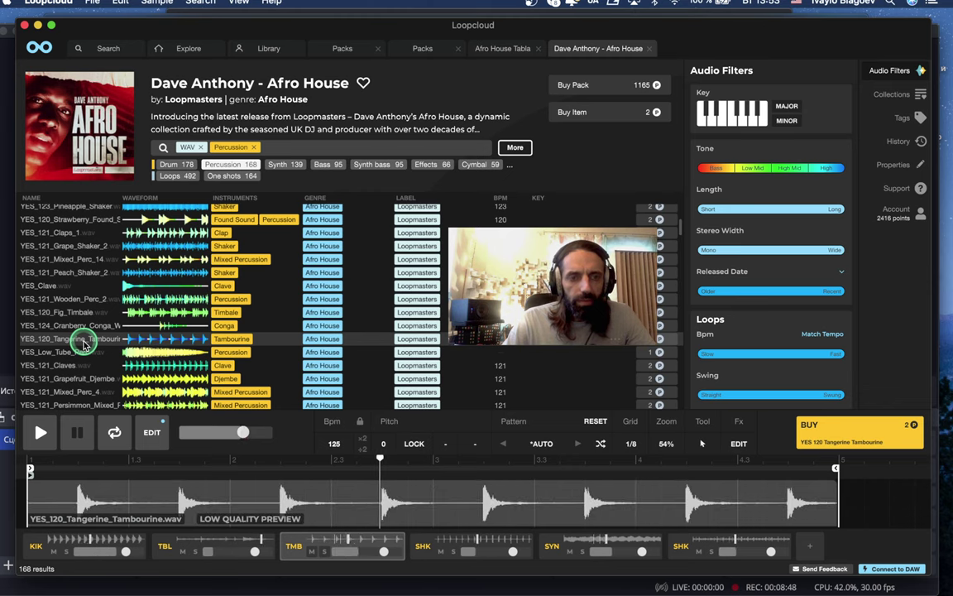
- Load YES_121_Claves into the third track and set that track's volume to -5 dB
{"action": "left_click", "coordinate": [79, 364]}
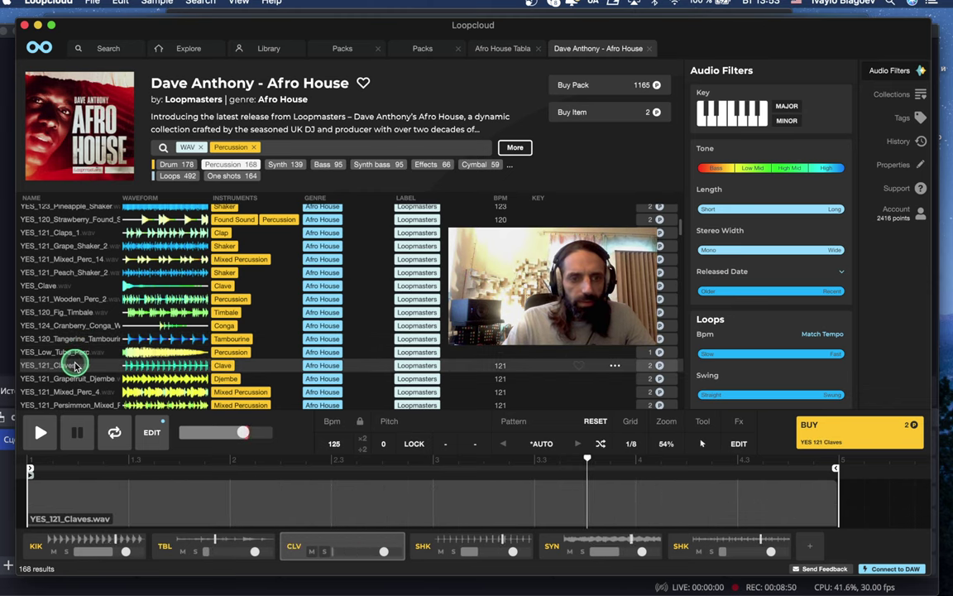
{"action": "scroll", "coordinate": [87, 328], "scroll_direction": "down", "scroll_amount": 3}
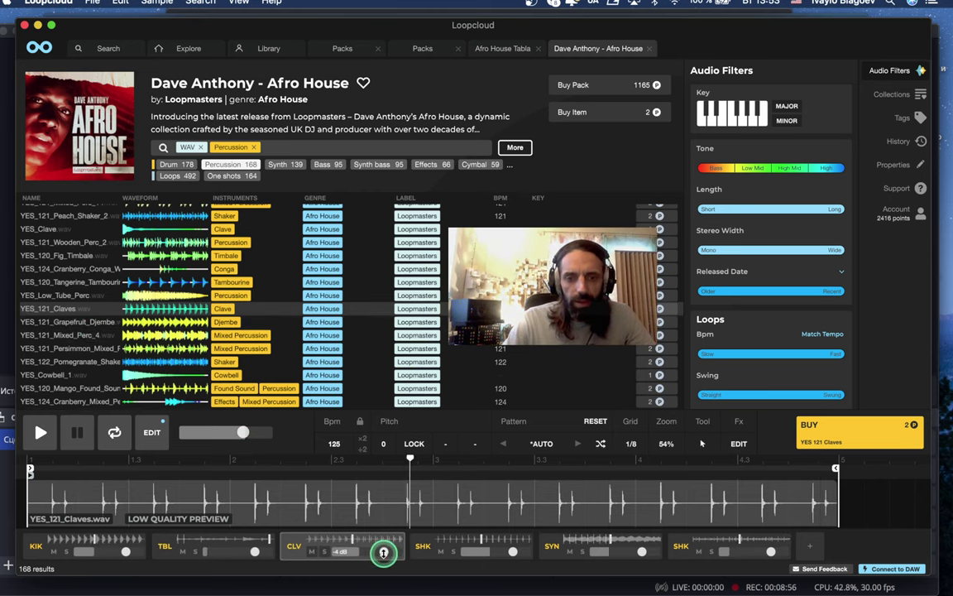
{"action": "left_click_drag", "start_coordinate": [383, 552], "coordinate": [378, 552]}
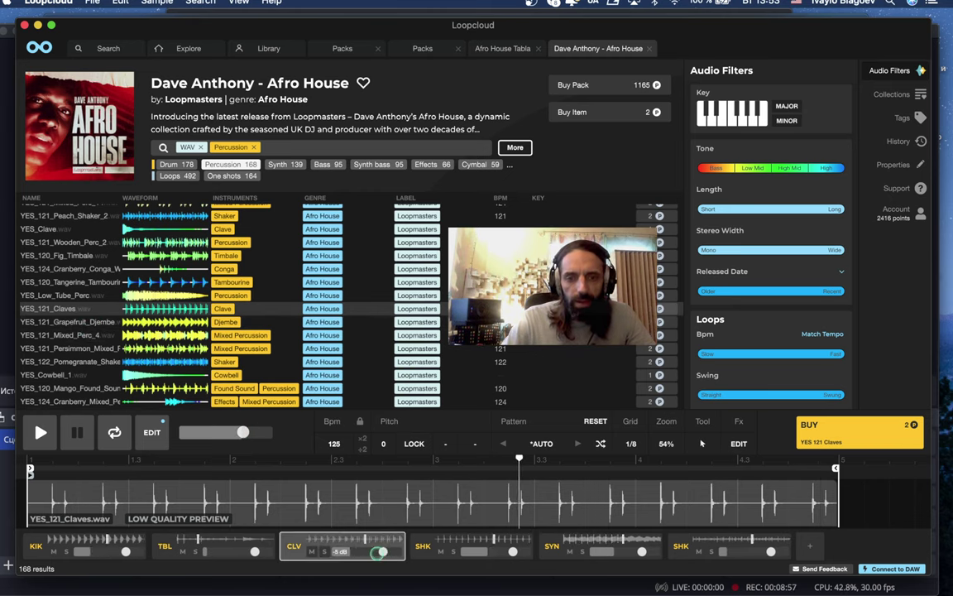
- Add another empty track and filter the pack to Drum samples of the Loops type
{"action": "left_click", "coordinate": [809, 546]}
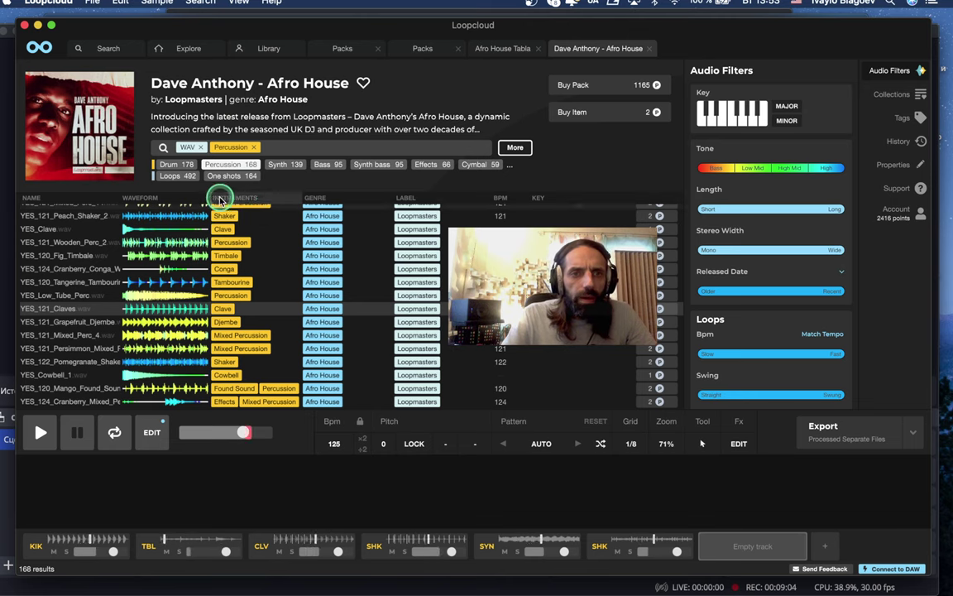
{"action": "scroll", "coordinate": [219, 207], "scroll_direction": "up", "scroll_amount": 3}
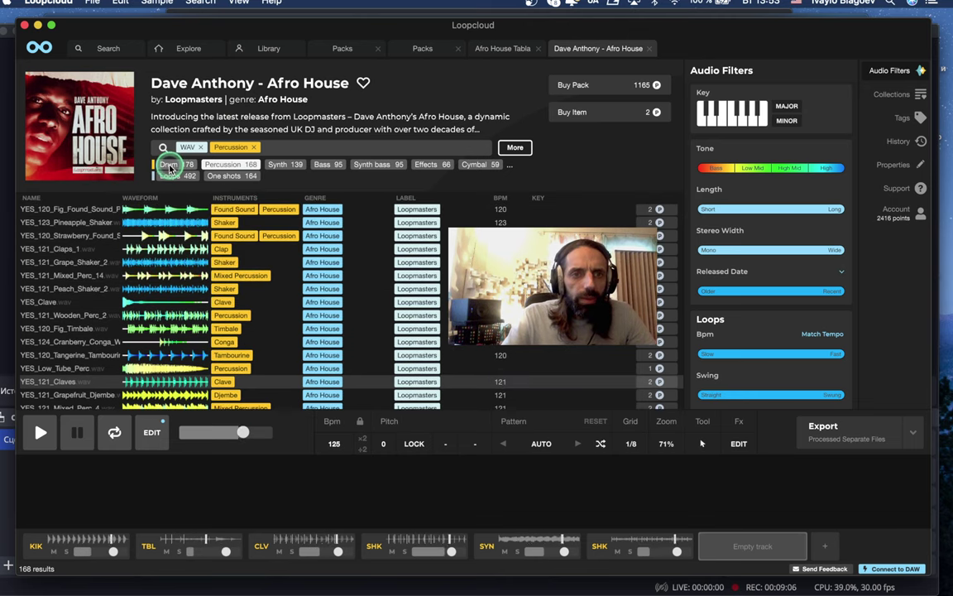
{"action": "left_click", "coordinate": [168, 165]}
{"action": "left_click", "coordinate": [222, 209]}
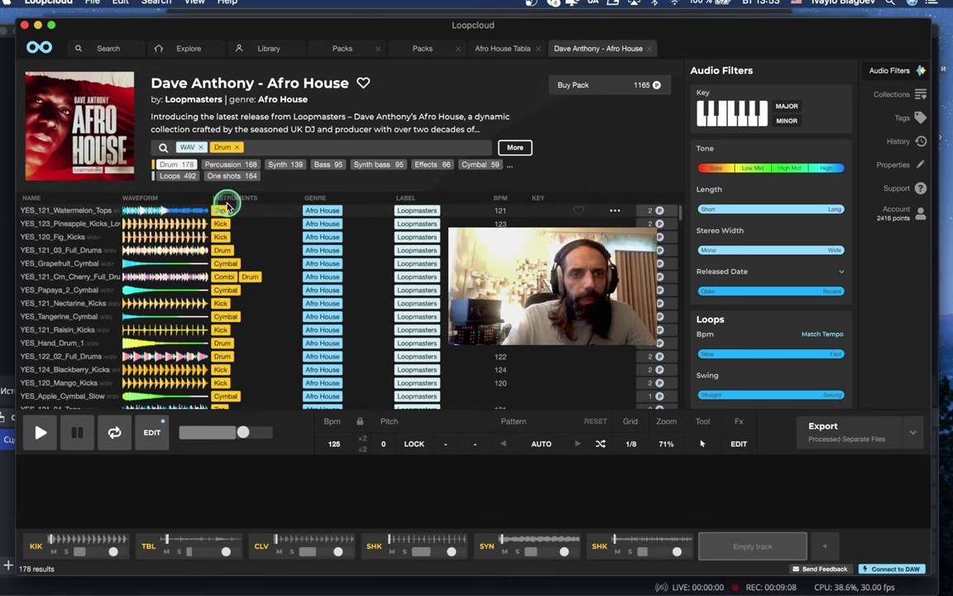
{"action": "left_click", "coordinate": [184, 179]}
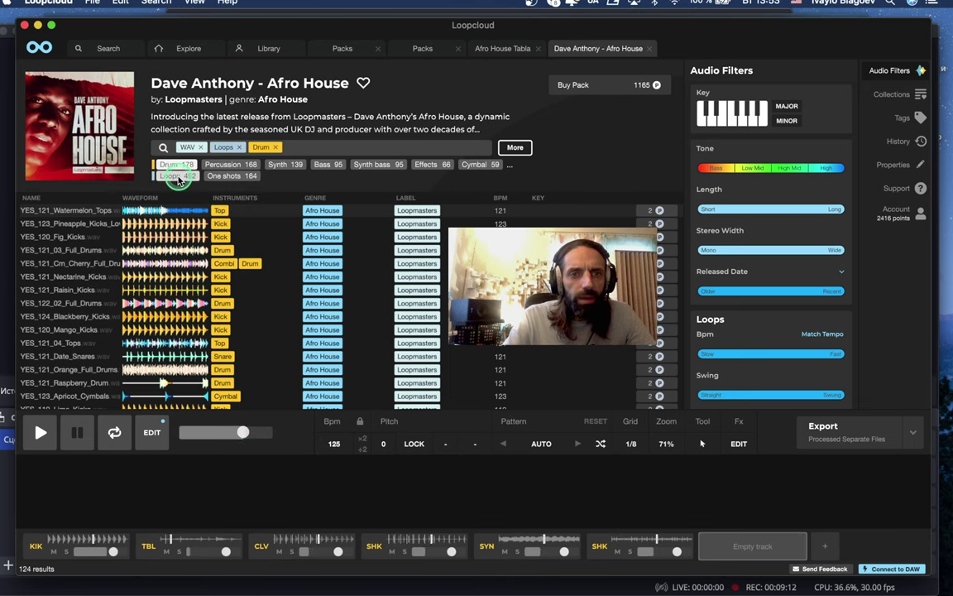
{"action": "left_click", "coordinate": [214, 178]}
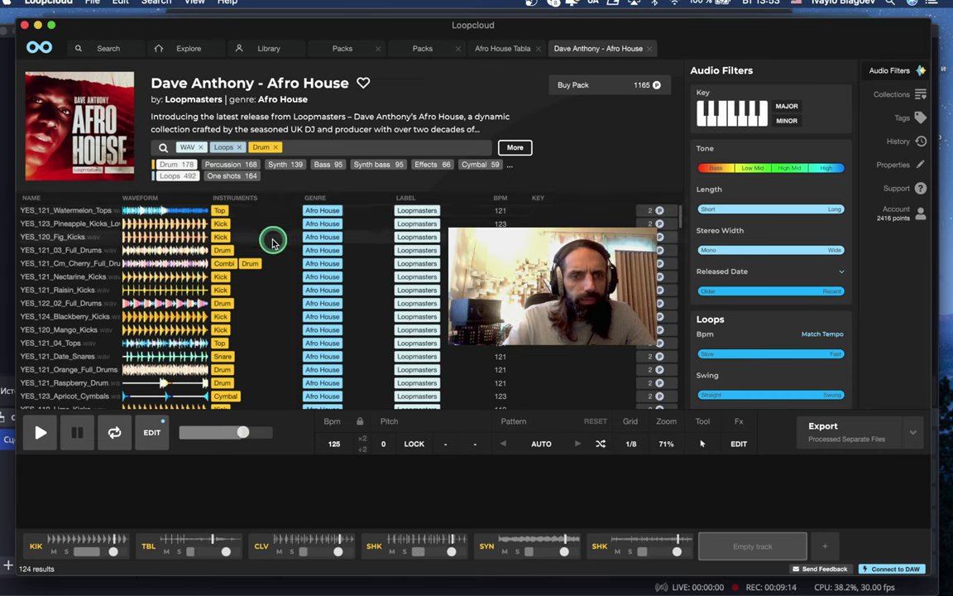
- Load YES_121_Cm_Cherry_Full_Drums_Combi into the empty track, solo it to hear it alone, then switch the solo off
{"action": "left_click", "coordinate": [94, 265]}
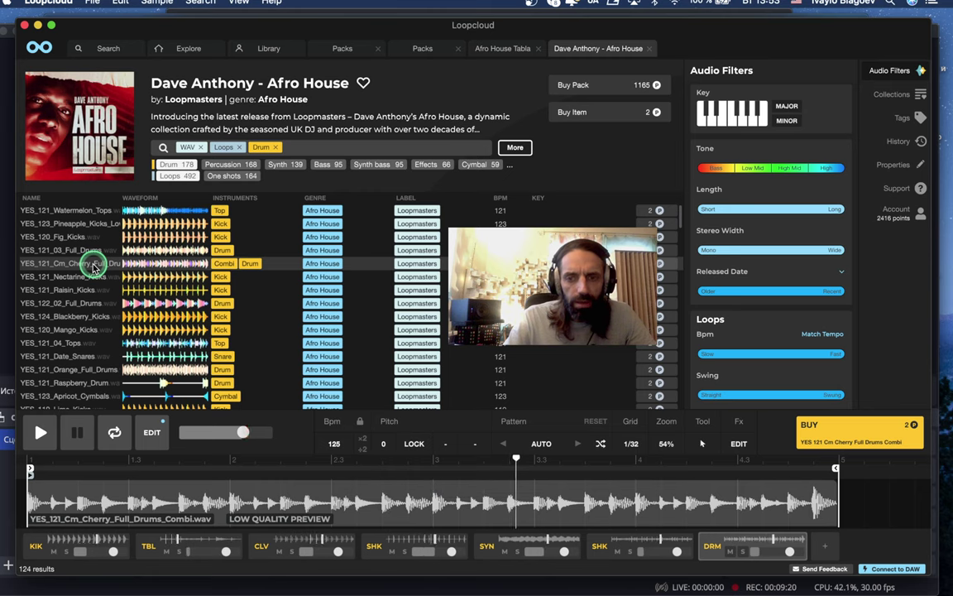
{"action": "left_click", "coordinate": [744, 551]}
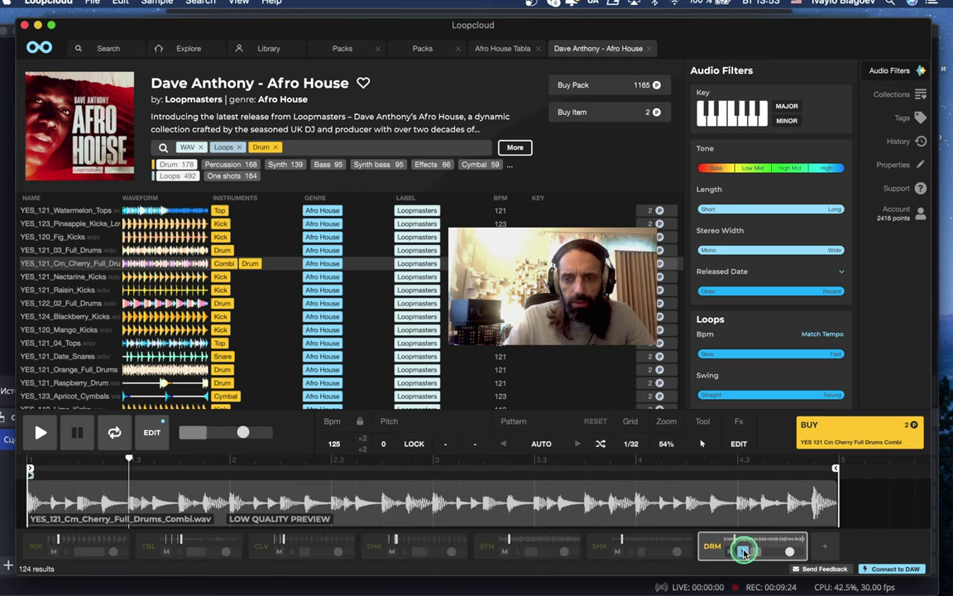
{"action": "left_click", "coordinate": [743, 551]}
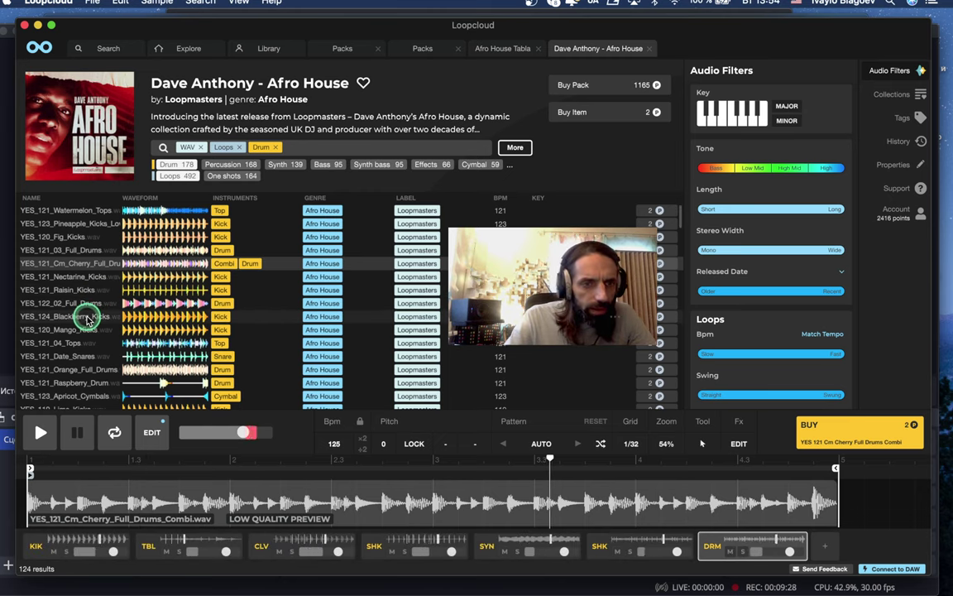
- Replace the full drums loop in the last track with YES_121_04_Tops
{"action": "scroll", "coordinate": [87, 319], "scroll_direction": "down", "scroll_amount": 1}
{"action": "scroll", "coordinate": [87, 319], "scroll_direction": "down", "scroll_amount": 1}
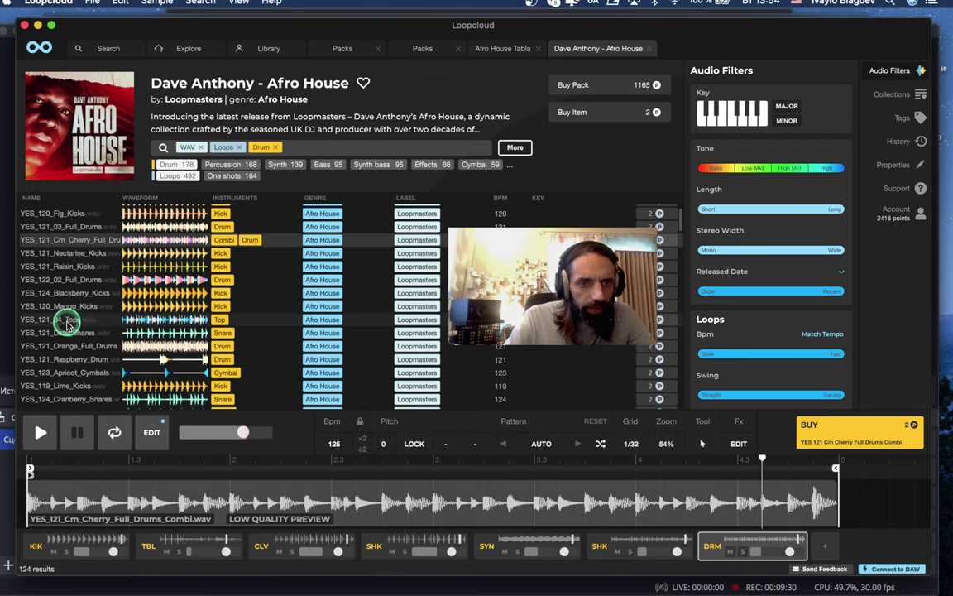
{"action": "left_click", "coordinate": [68, 321]}
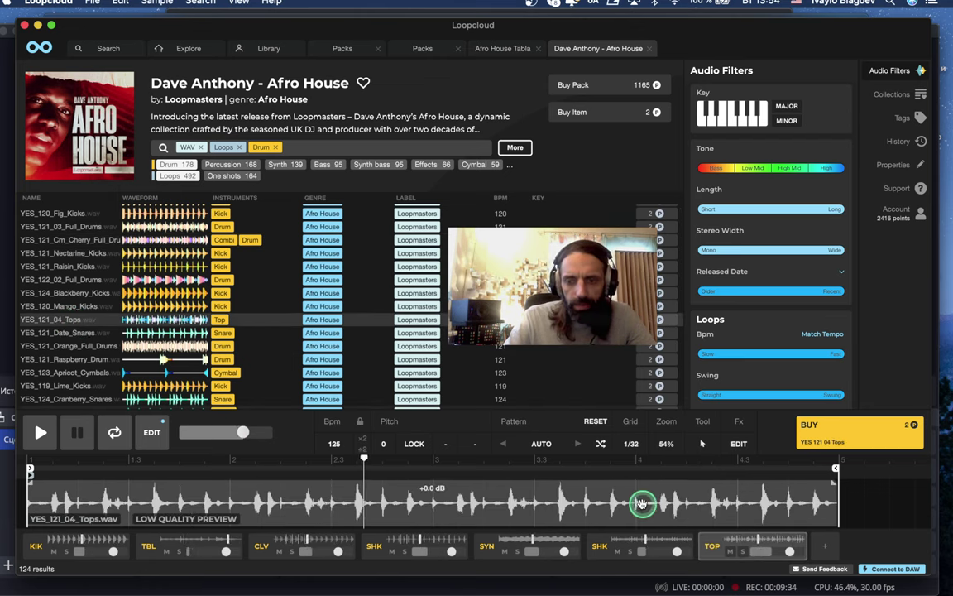
- Mute and unmute the second shaker track to compare the mix, then lower that track's volume
{"action": "left_click", "coordinate": [617, 551]}
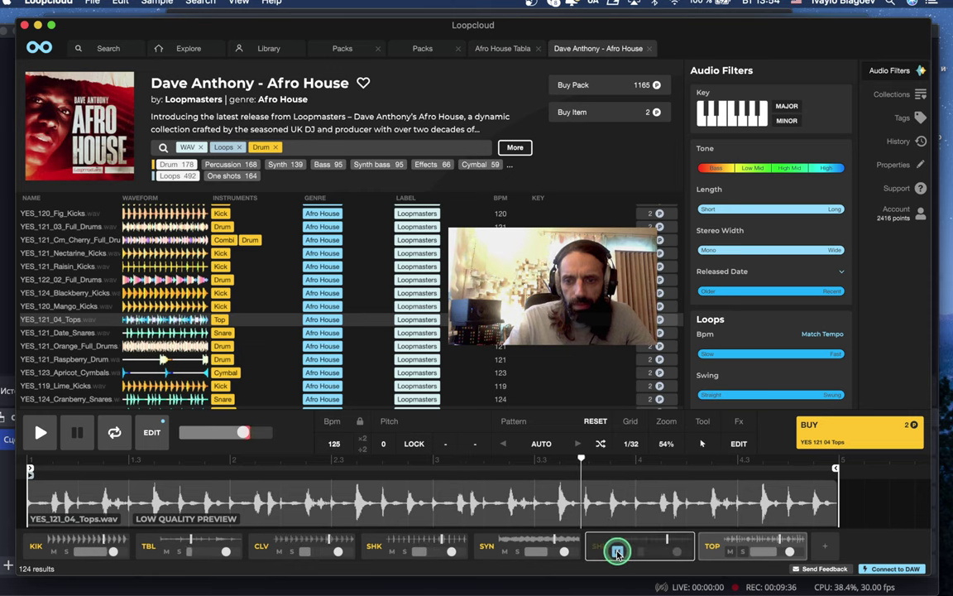
{"action": "left_click", "coordinate": [618, 551]}
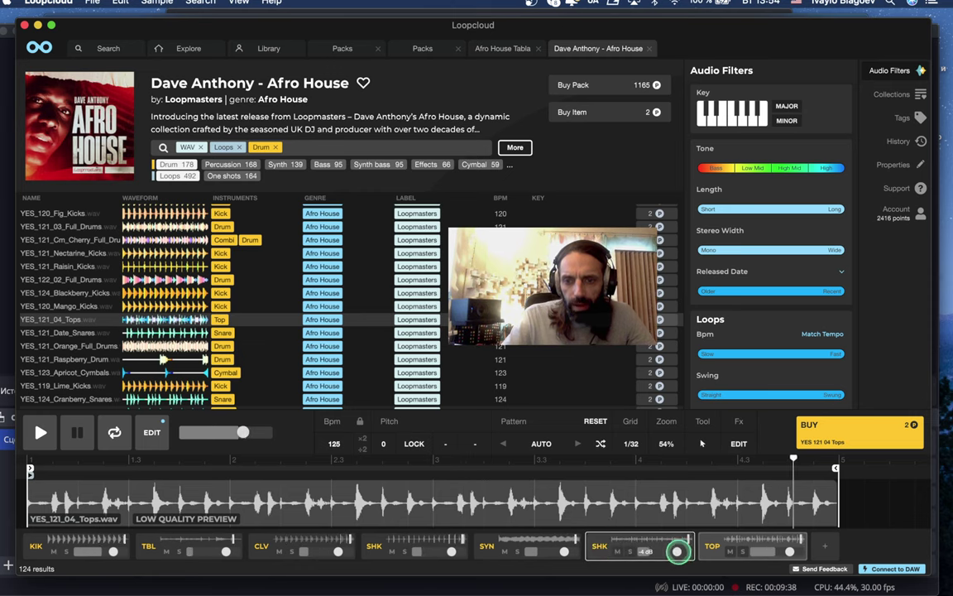
{"action": "left_click_drag", "start_coordinate": [662, 553], "coordinate": [614, 554]}
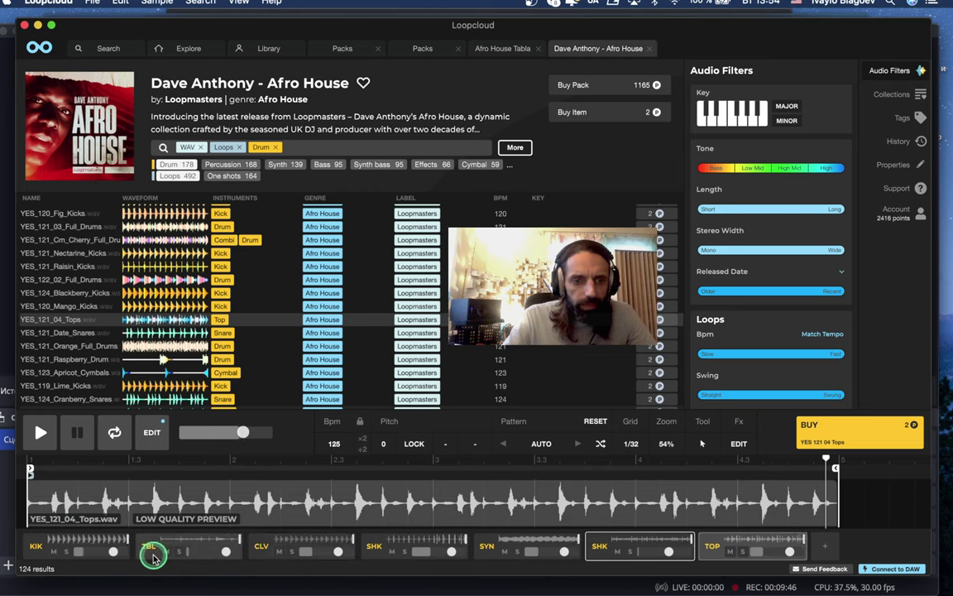
- Lower the kick track's volume, then mute and unmute the tabla track to compare the mix
{"action": "mouse_move", "coordinate": [111, 552]}
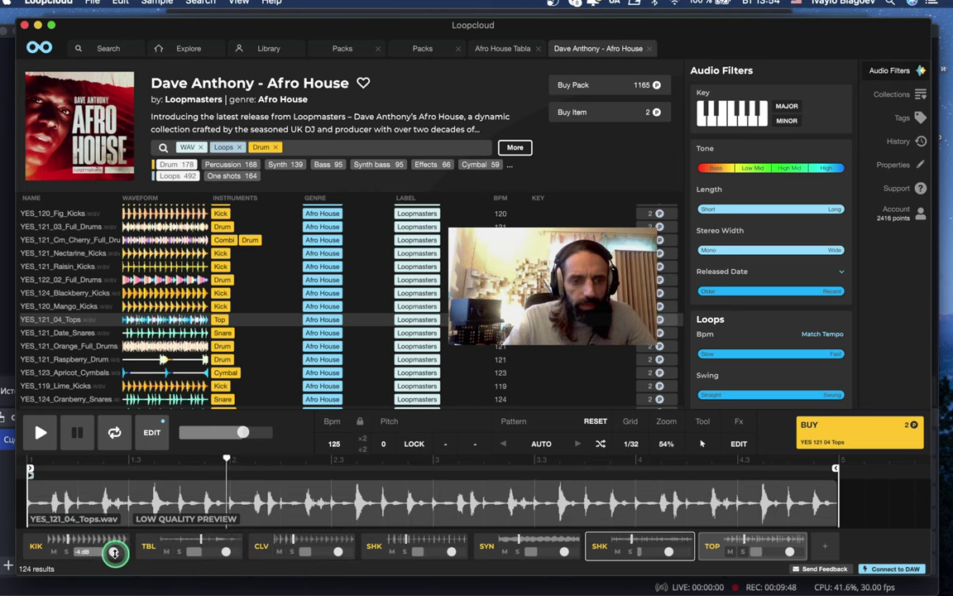
{"action": "left_click_drag", "start_coordinate": [113, 552], "coordinate": [113, 568]}
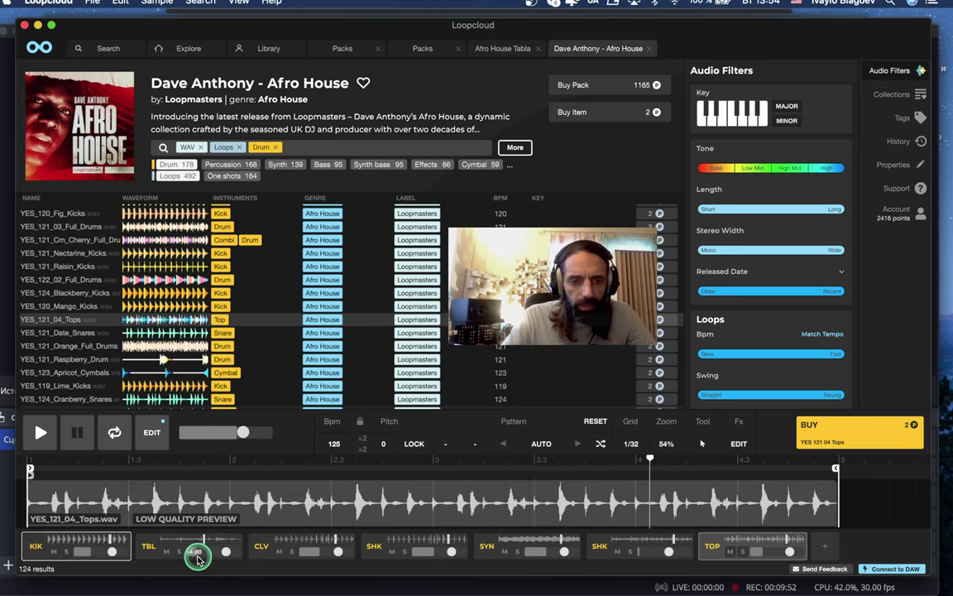
{"action": "left_click", "coordinate": [169, 552]}
{"action": "left_click", "coordinate": [169, 552]}
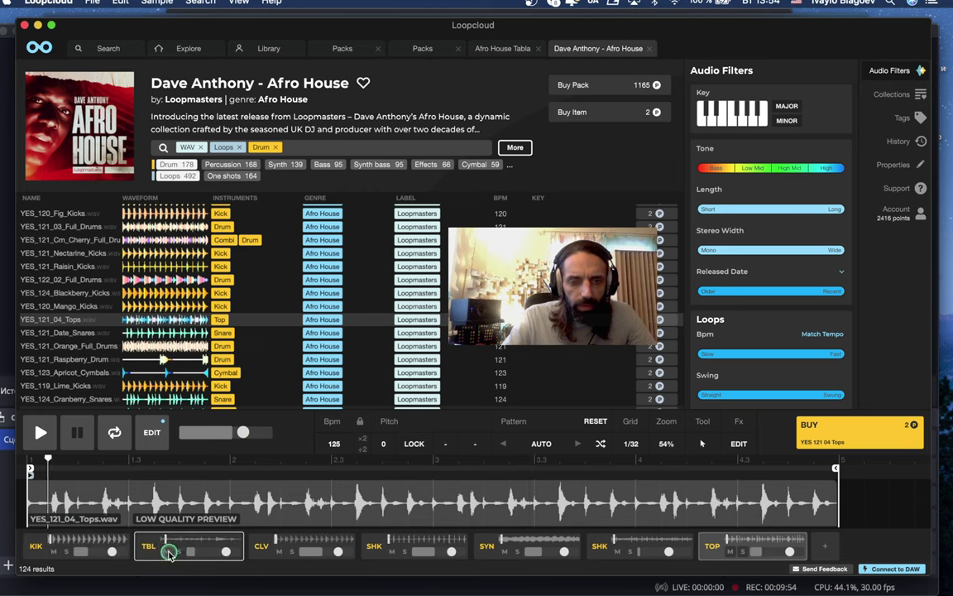
- Add another empty track and filter the sample pack list to the Vocals genre
{"action": "left_click", "coordinate": [819, 551]}
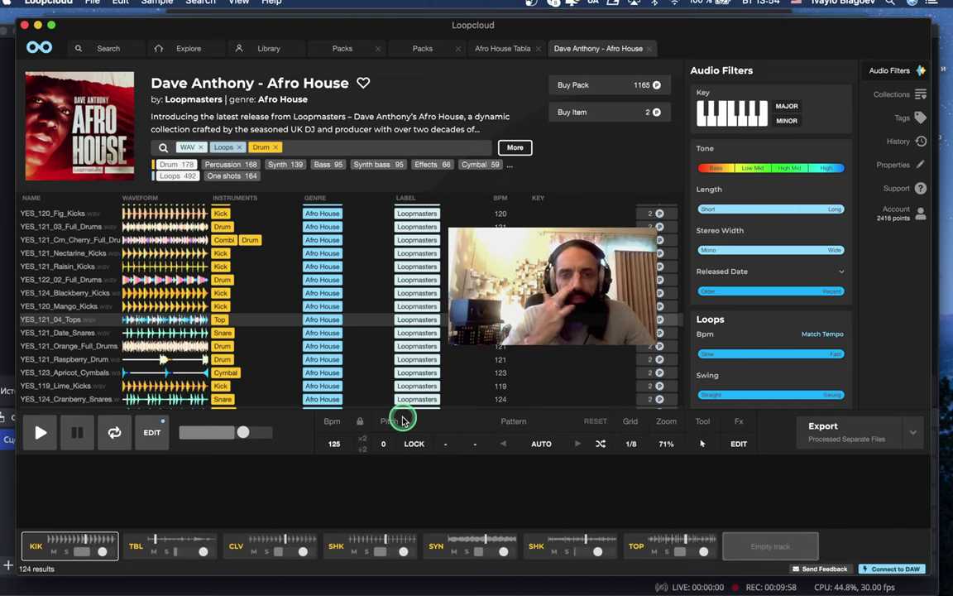
{"action": "left_click", "coordinate": [186, 49]}
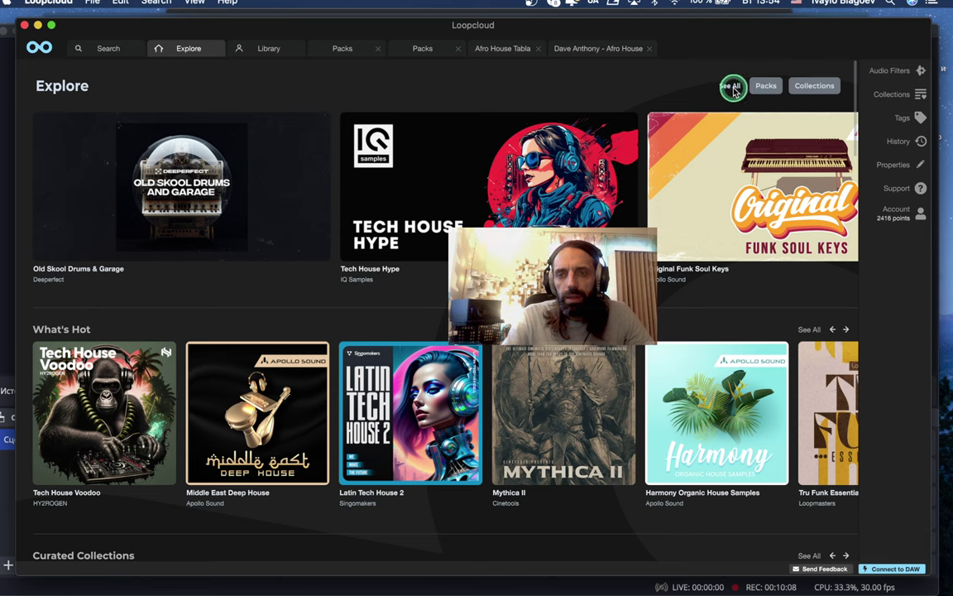
{"action": "left_click", "coordinate": [342, 52]}
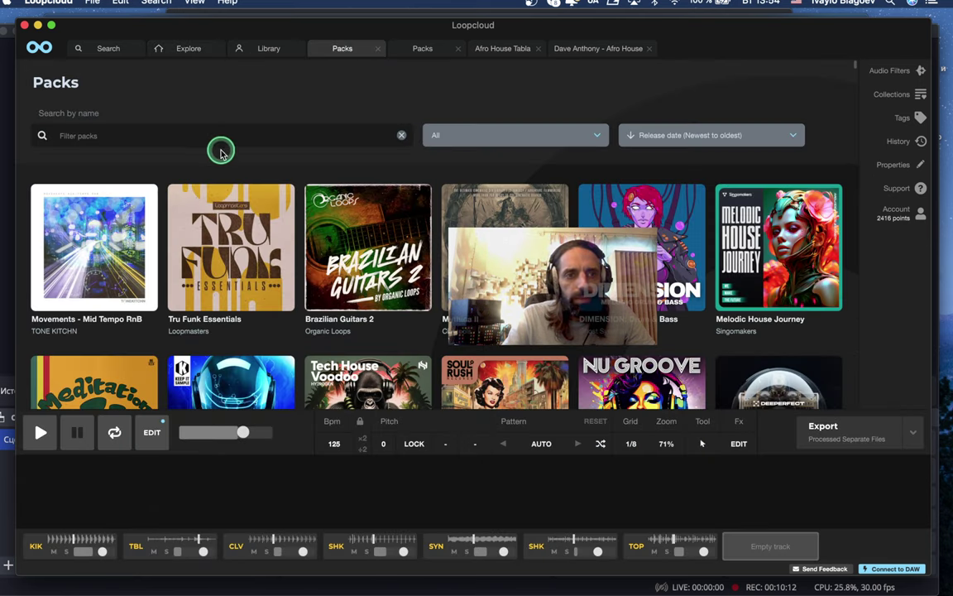
{"action": "left_click", "coordinate": [522, 138]}
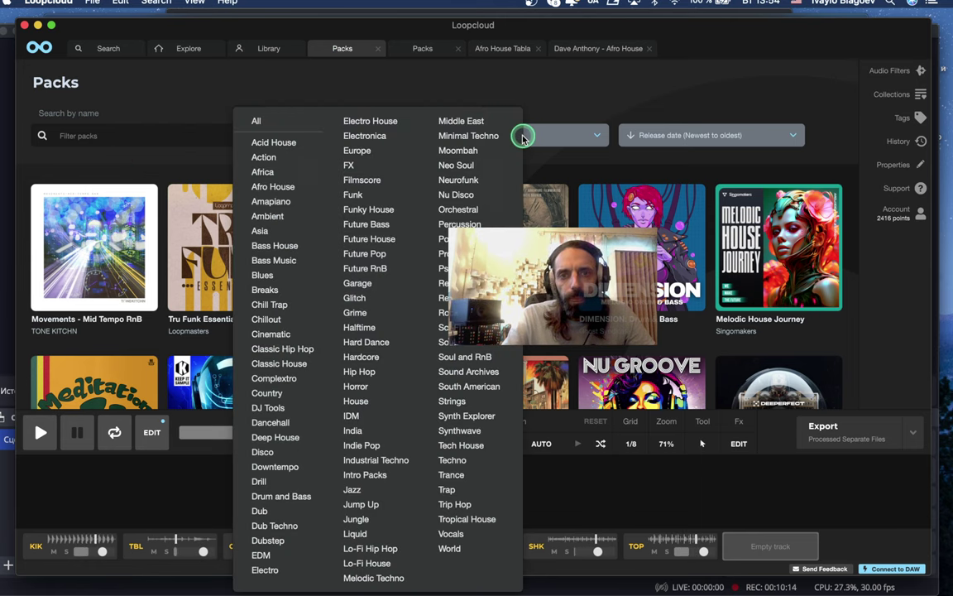
{"action": "left_click", "coordinate": [466, 537]}
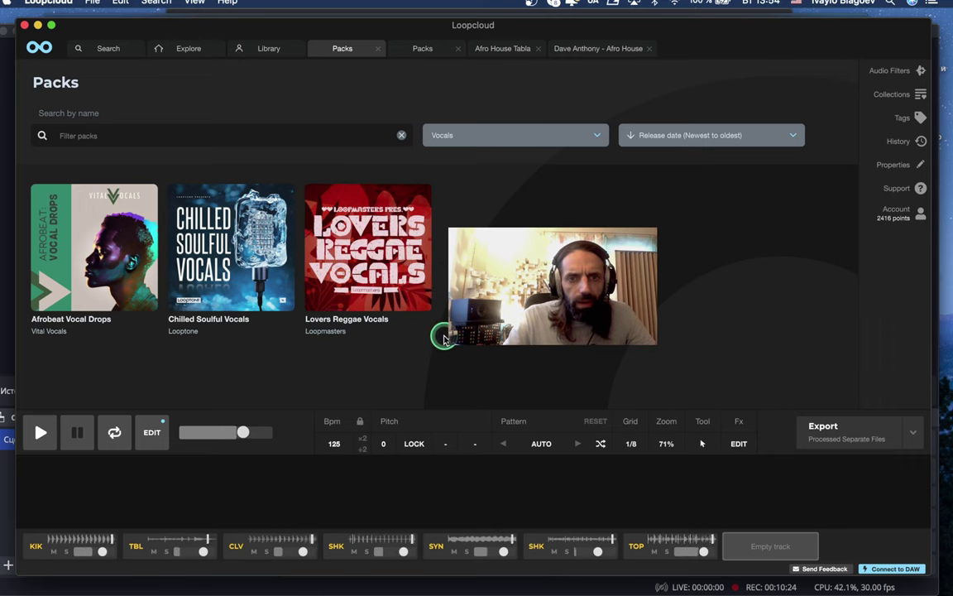
- Reset the pack genre filter to All and search the packs by name for "vocals"
{"action": "mouse_move", "coordinate": [331, 262]}
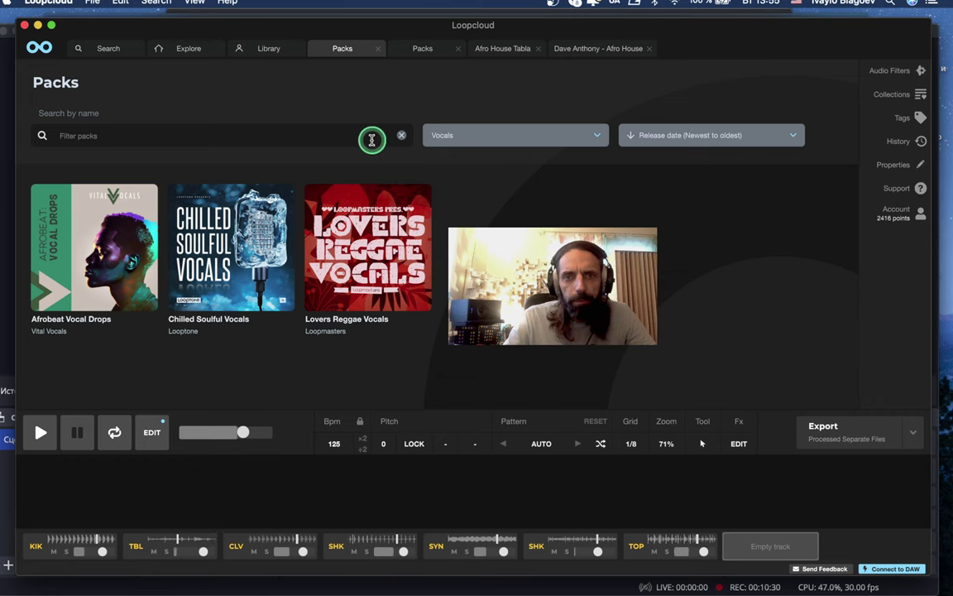
{"action": "left_click", "coordinate": [521, 142]}
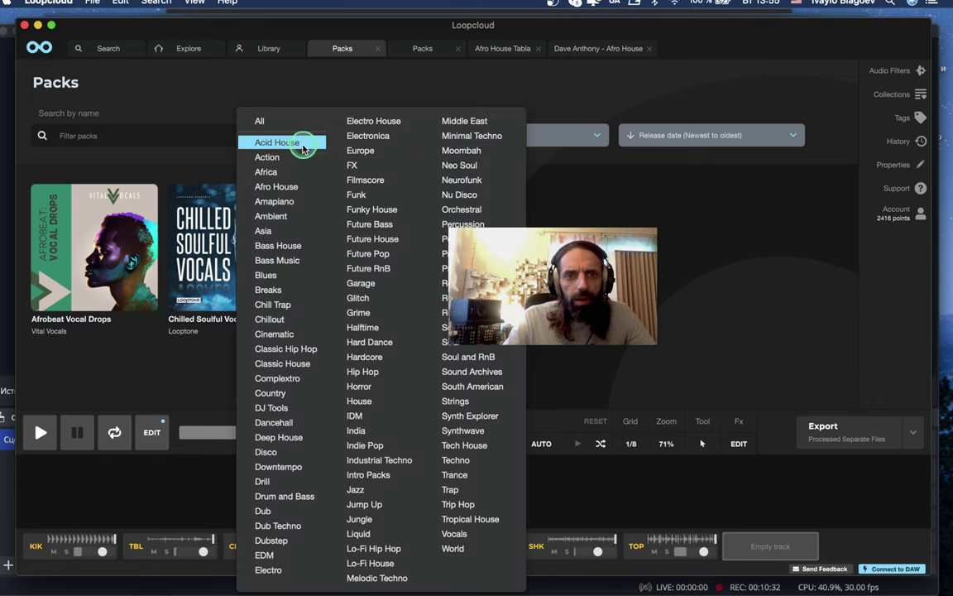
{"action": "left_click", "coordinate": [269, 123]}
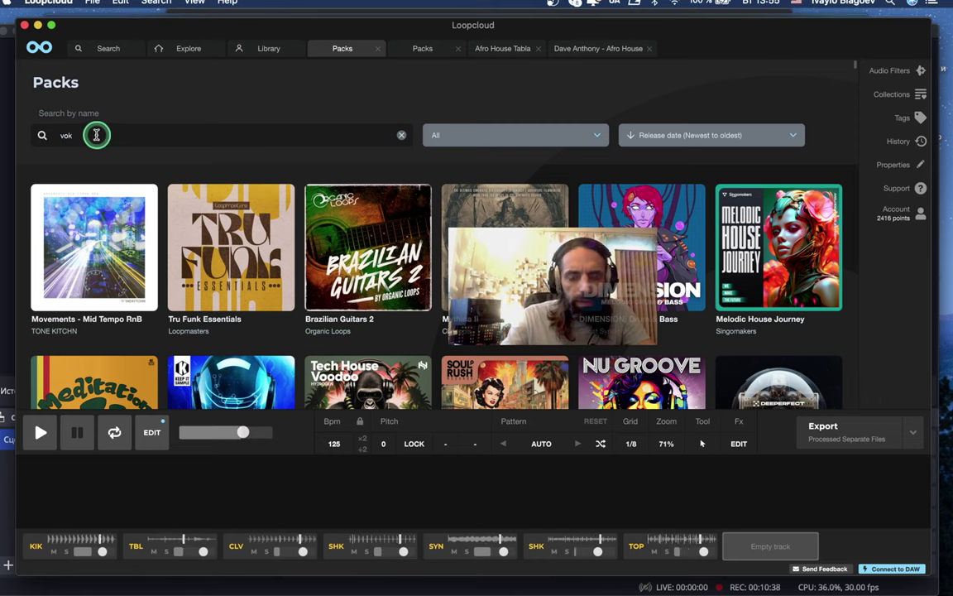
{"action": "left_click", "coordinate": [96, 135]}
{"action": "type", "text": "vokals"}
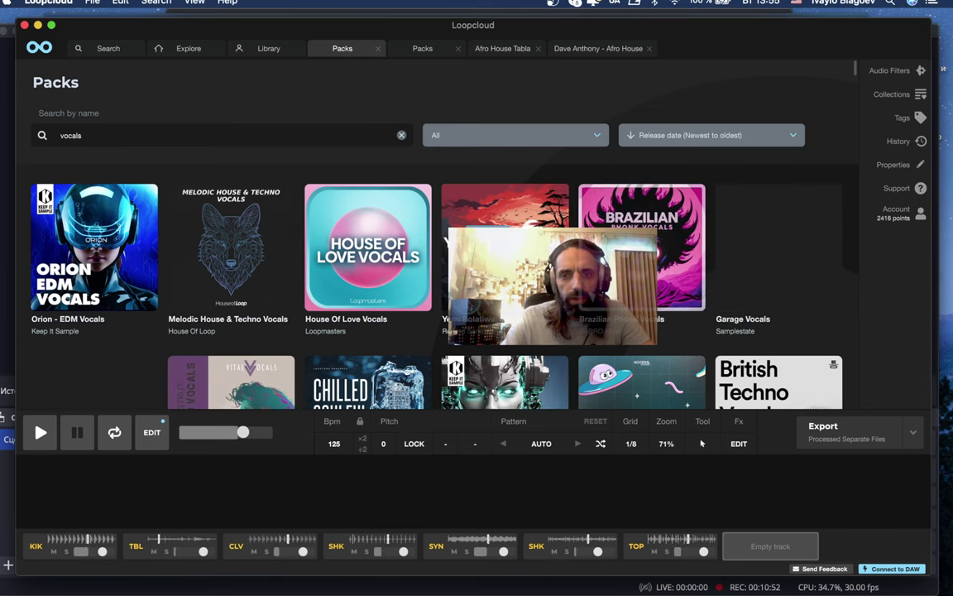
- Open the full contents of the Orion - EDM Vocals pack from the vocal packs
{"action": "scroll", "coordinate": [436, 290], "scroll_direction": "down", "scroll_amount": 3}
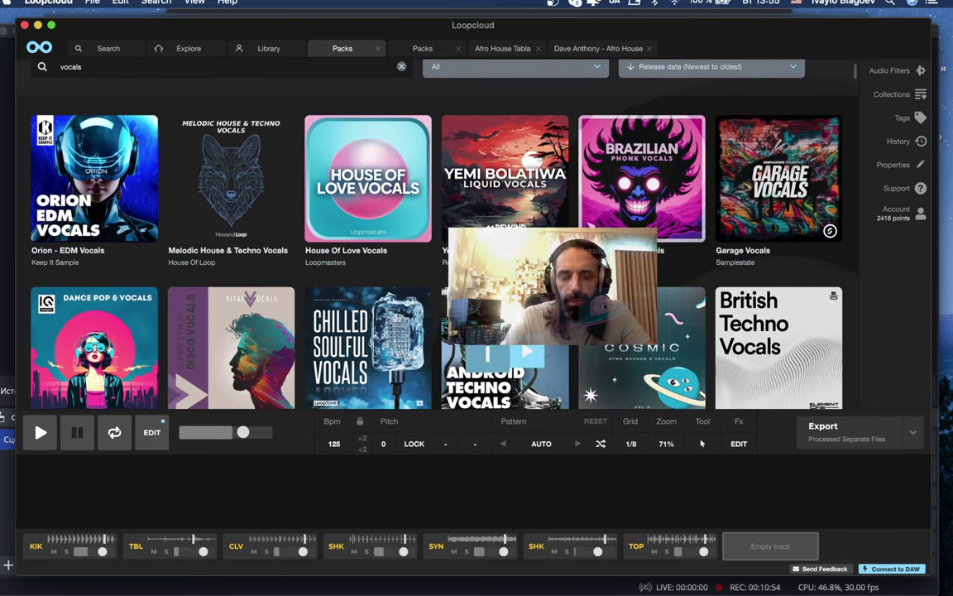
{"action": "scroll", "coordinate": [436, 290], "scroll_direction": "down", "scroll_amount": 1}
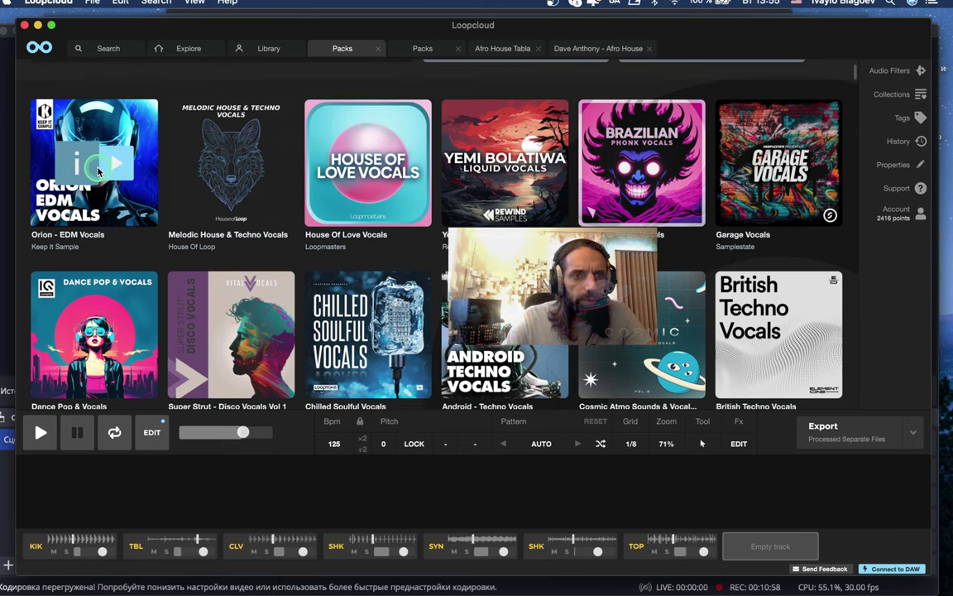
{"action": "left_click", "coordinate": [80, 167]}
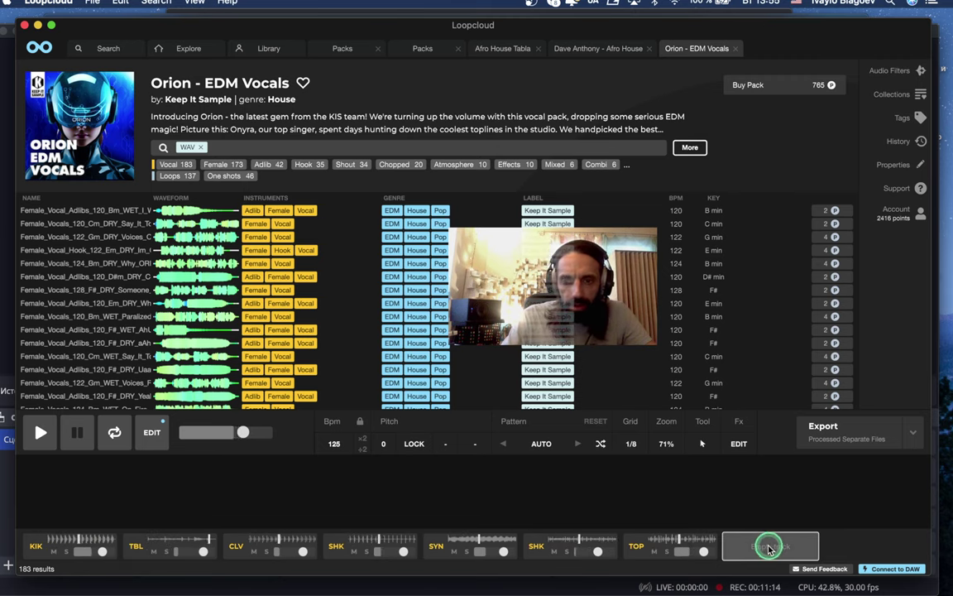
- Audition Orion female vocals in the empty track one after another, from 120_Cm_DRY_Say_It_Too to Adlibs_120_Em_DRY_When_I_Say
{"action": "left_click", "coordinate": [76, 225]}
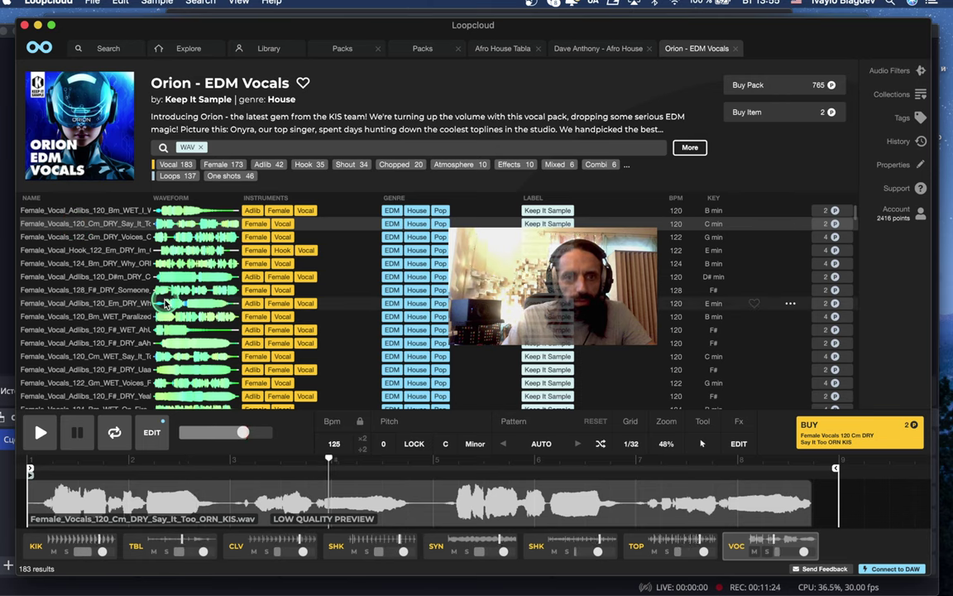
{"action": "left_click", "coordinate": [83, 237]}
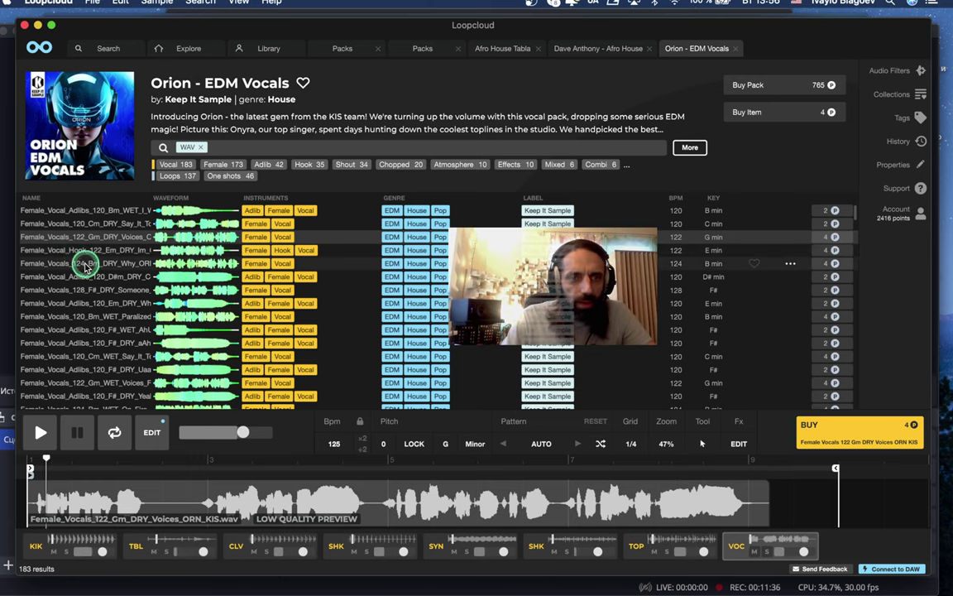
{"action": "left_click", "coordinate": [96, 250]}
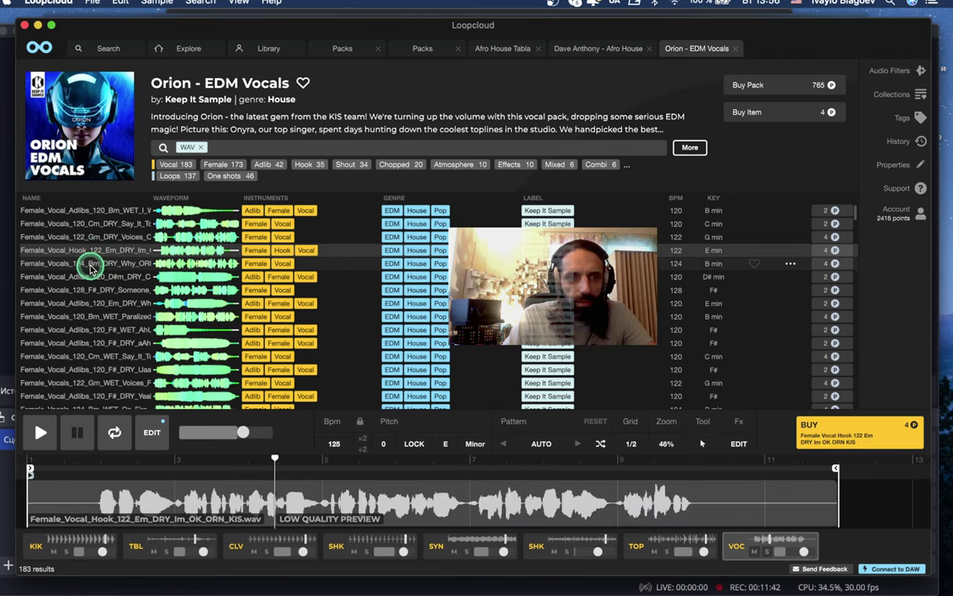
{"action": "left_click", "coordinate": [91, 263]}
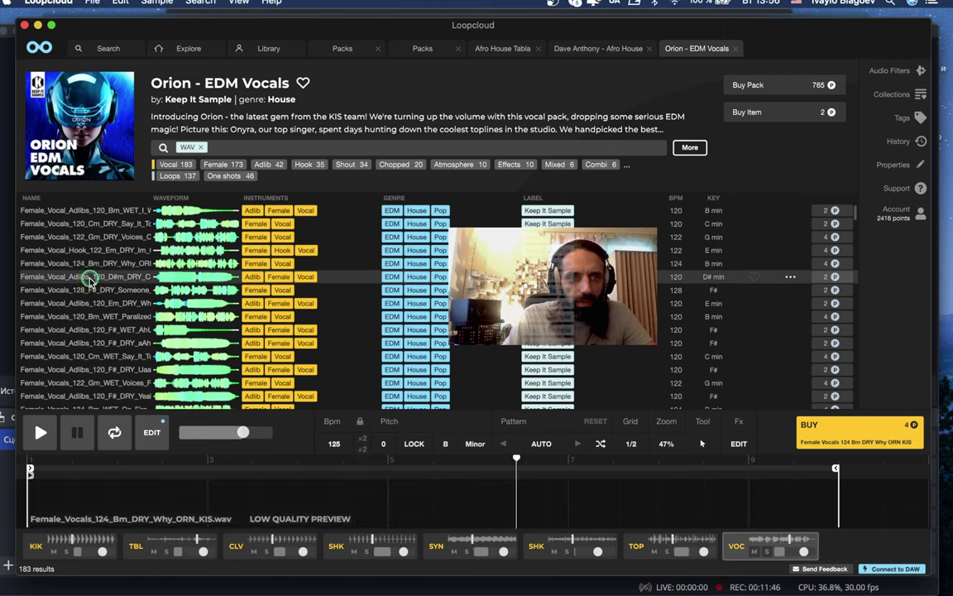
{"action": "left_click", "coordinate": [89, 277]}
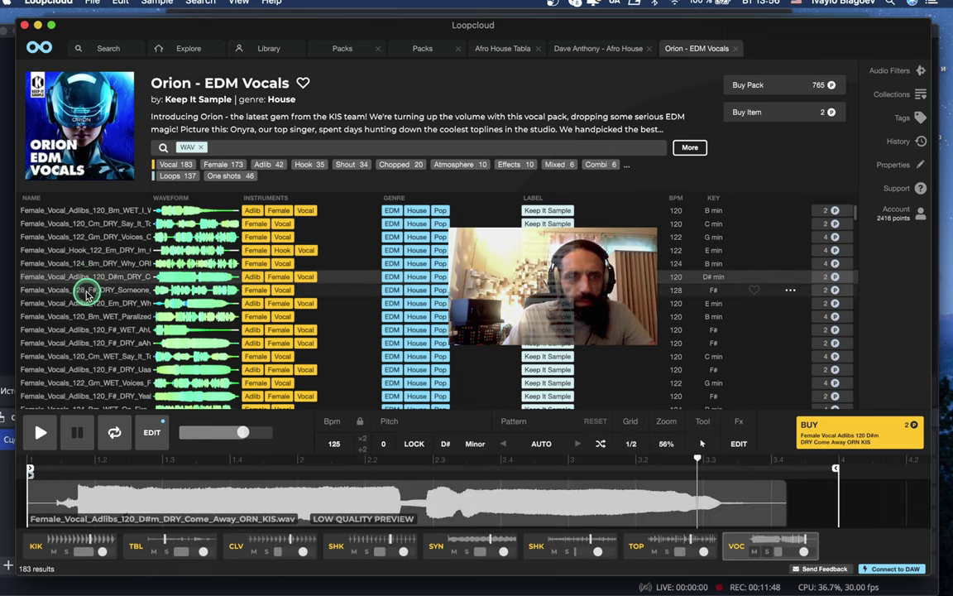
{"action": "left_click", "coordinate": [86, 291]}
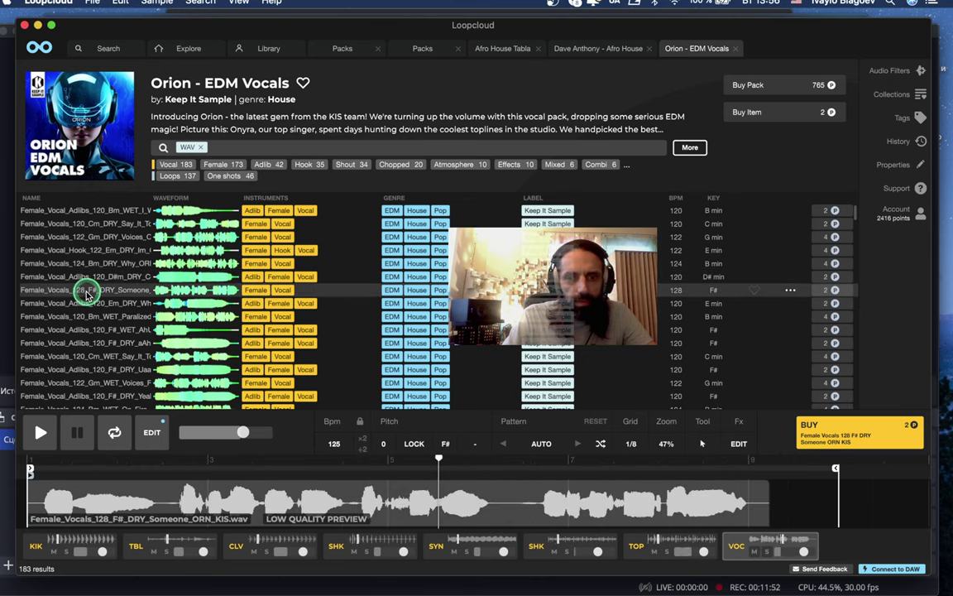
{"action": "left_click", "coordinate": [85, 304]}
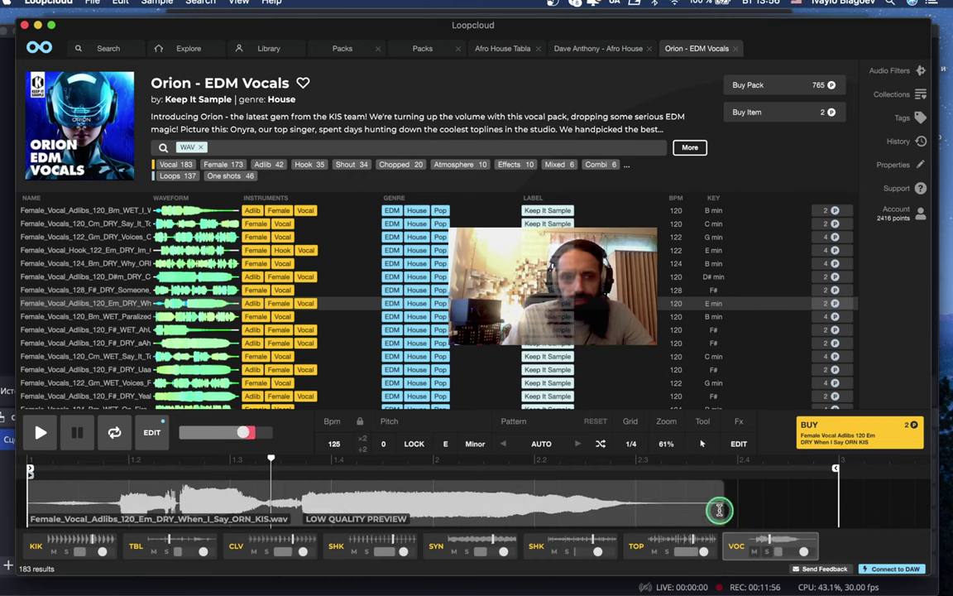
- Mute the vocal track and close the Orion - EDM Vocals pack, returning to the vocals pack search
{"action": "left_click", "coordinate": [754, 551]}
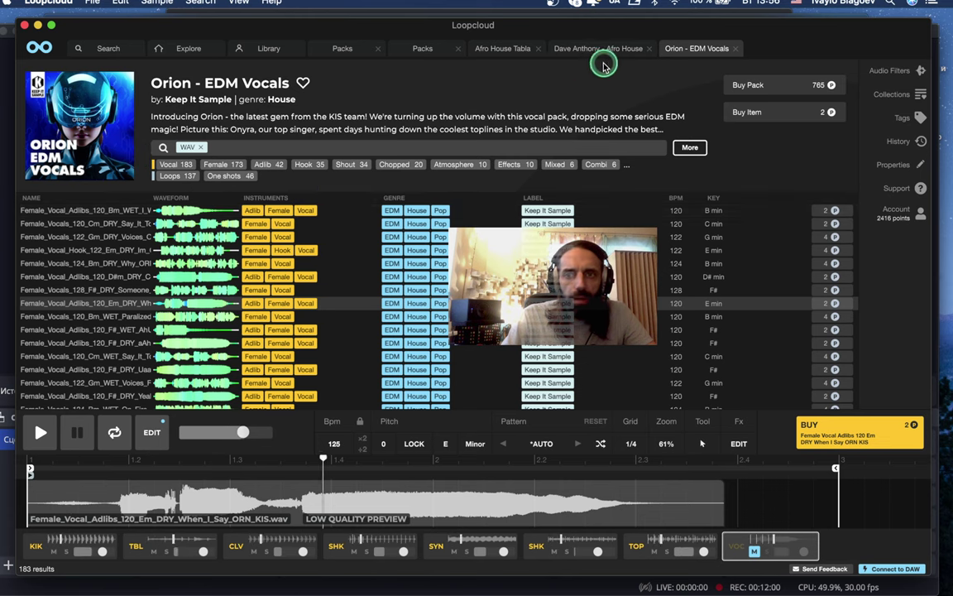
{"action": "left_click", "coordinate": [736, 51]}
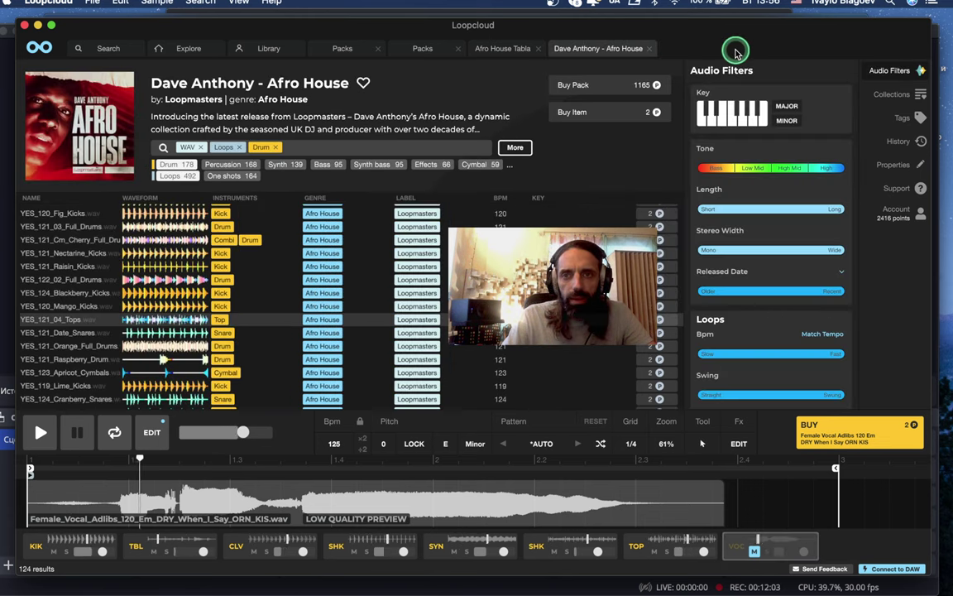
{"action": "left_click", "coordinate": [423, 49]}
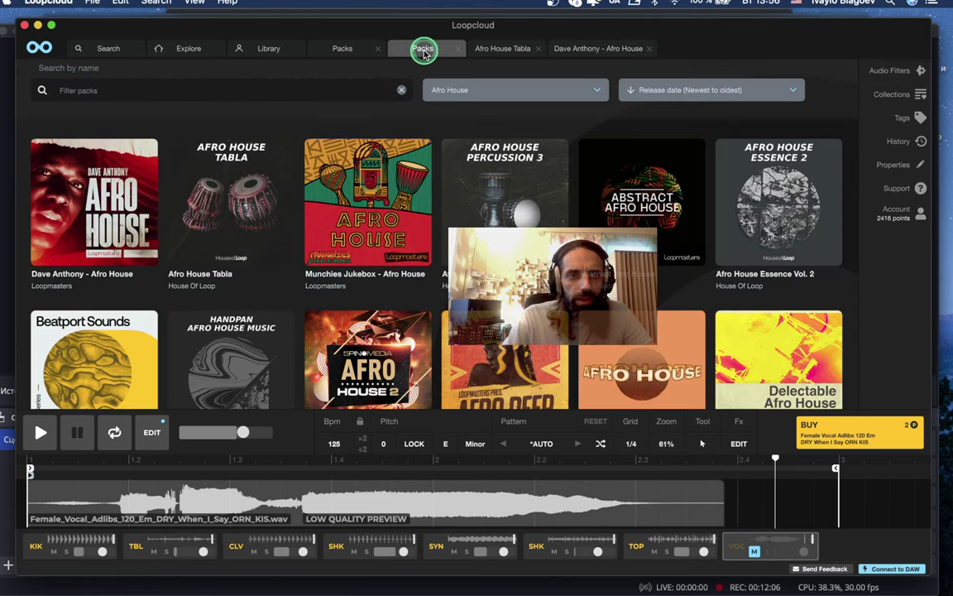
{"action": "left_click", "coordinate": [350, 48]}
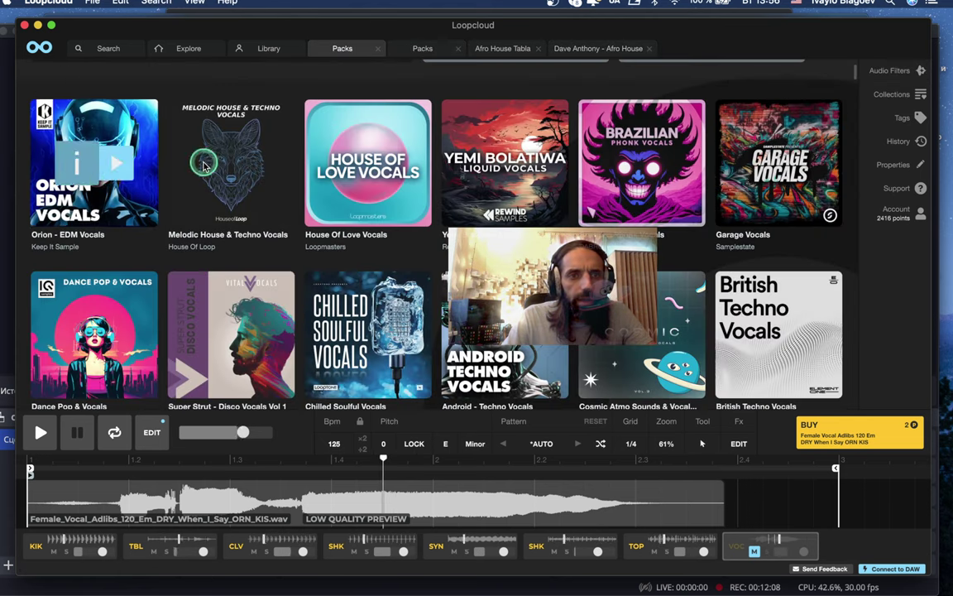
- Try narrowing the pack name search to "vocals afro"
{"action": "mouse_move", "coordinate": [358, 318]}
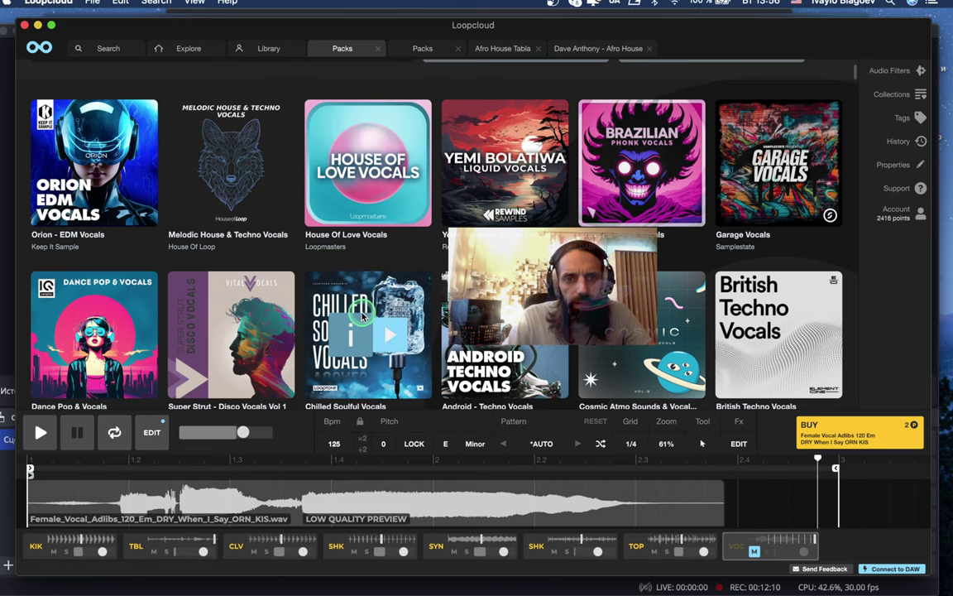
{"action": "mouse_move", "coordinate": [468, 209]}
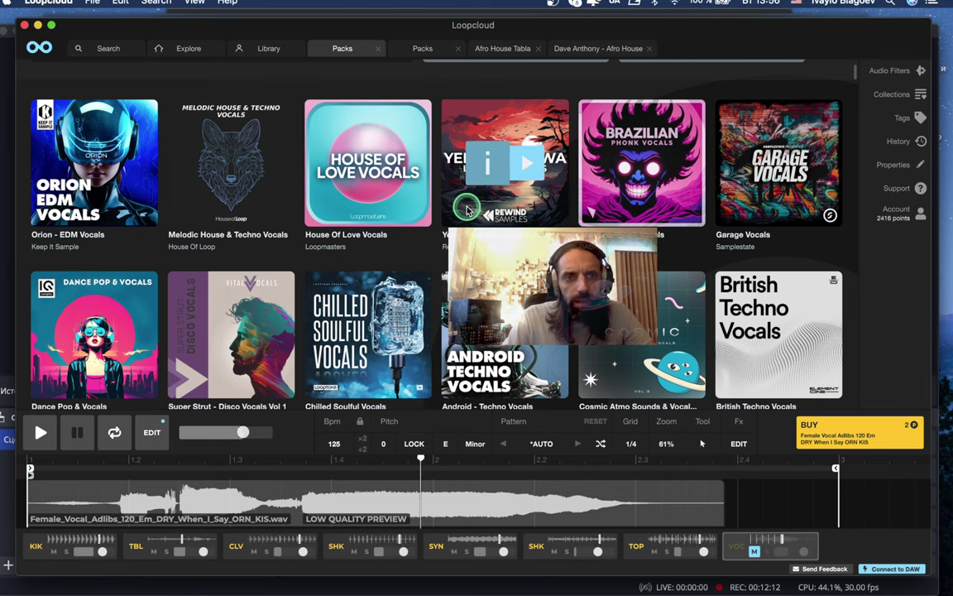
{"action": "scroll", "coordinate": [523, 180], "scroll_direction": "down", "scroll_amount": 1}
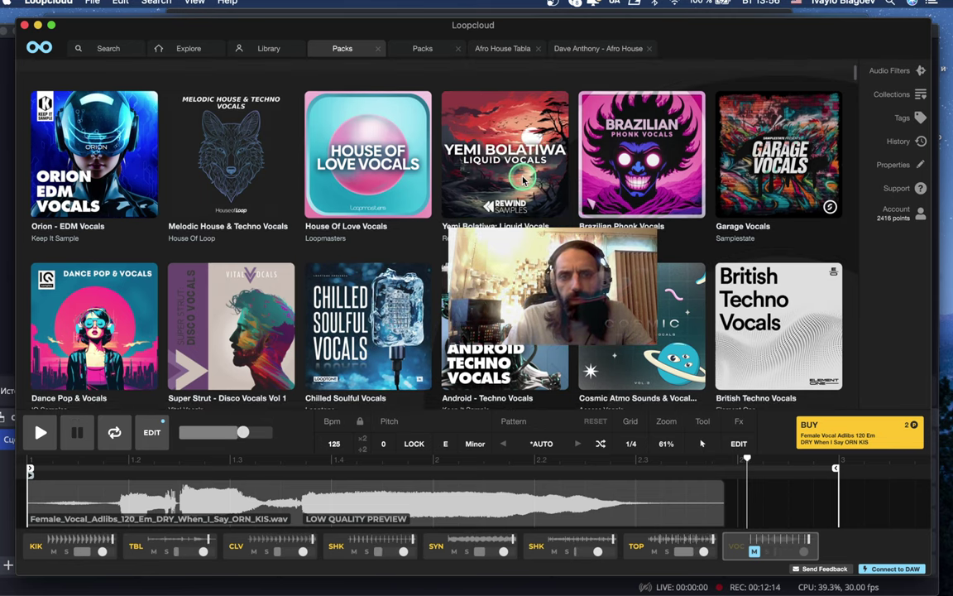
{"action": "scroll", "coordinate": [523, 181], "scroll_direction": "up", "scroll_amount": 4}
{"action": "left_click", "coordinate": [116, 116]}
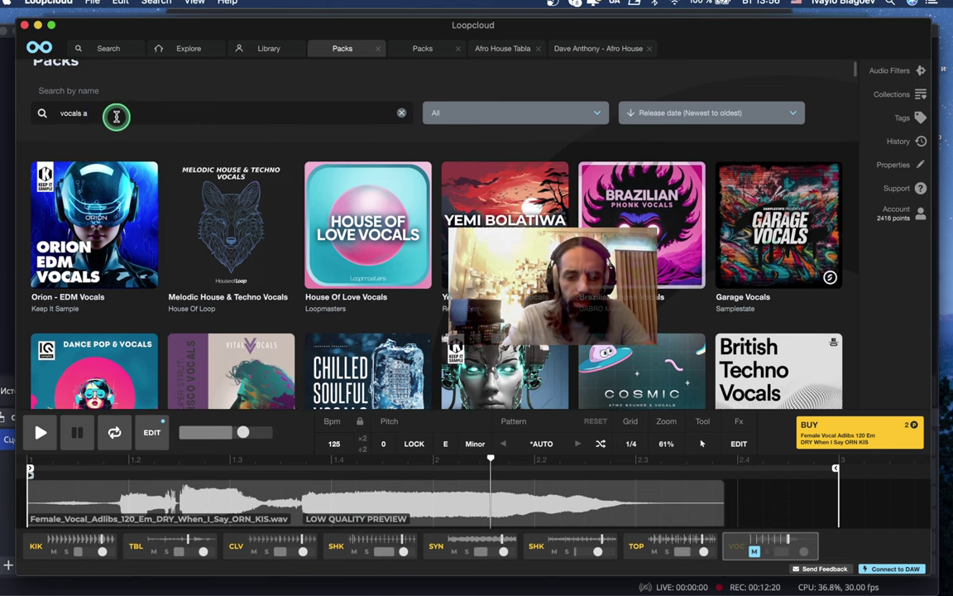
{"action": "type", "text": "afro"}
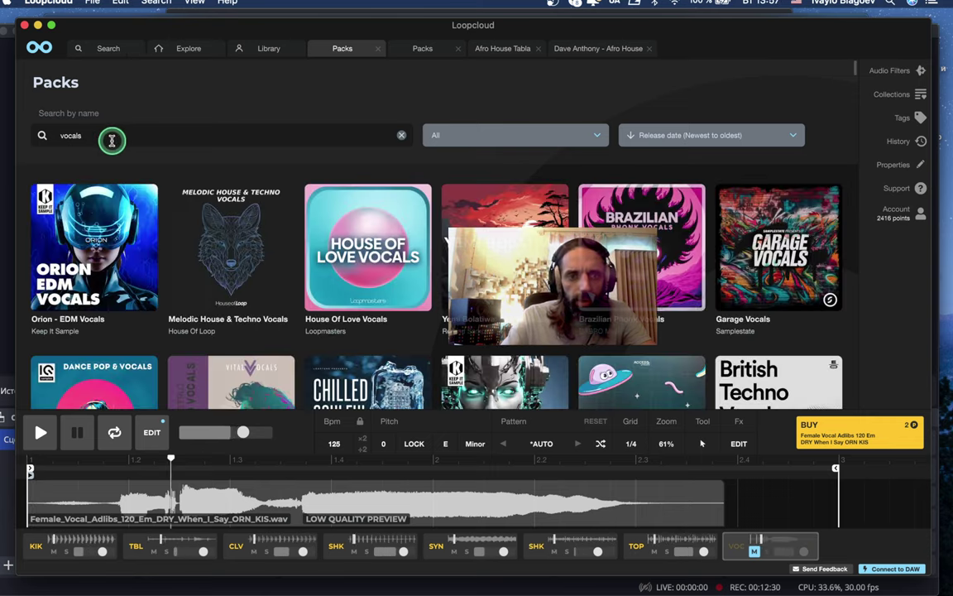
- Open the British Techno Vocals pack and load EO_BT_Female_Vox_I've_Seen_Things into the muted vocal track
{"action": "scroll", "coordinate": [430, 271], "scroll_direction": "down", "scroll_amount": 2}
{"action": "scroll", "coordinate": [432, 273], "scroll_direction": "down", "scroll_amount": 4}
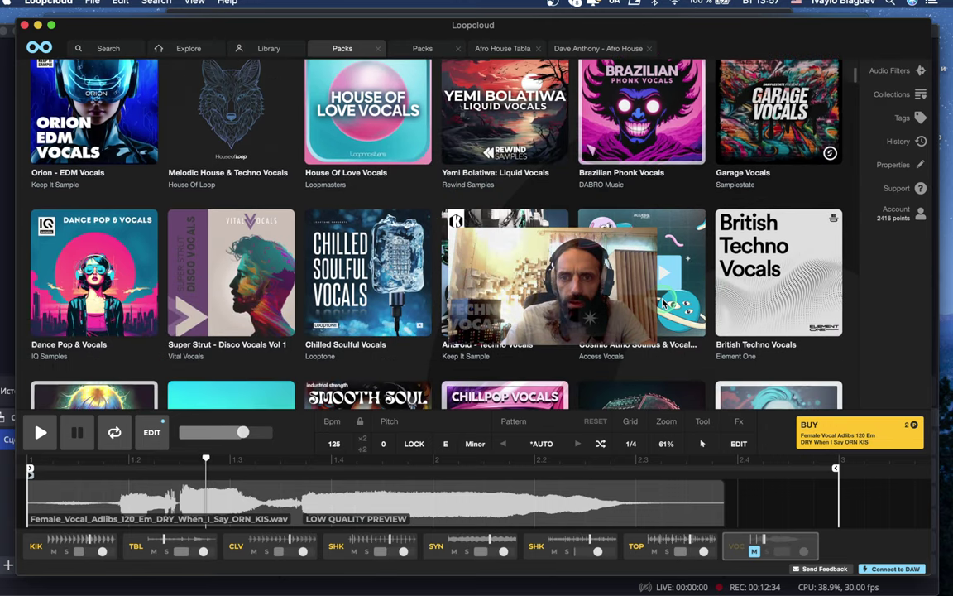
{"action": "scroll", "coordinate": [720, 298], "scroll_direction": "down", "scroll_amount": 1}
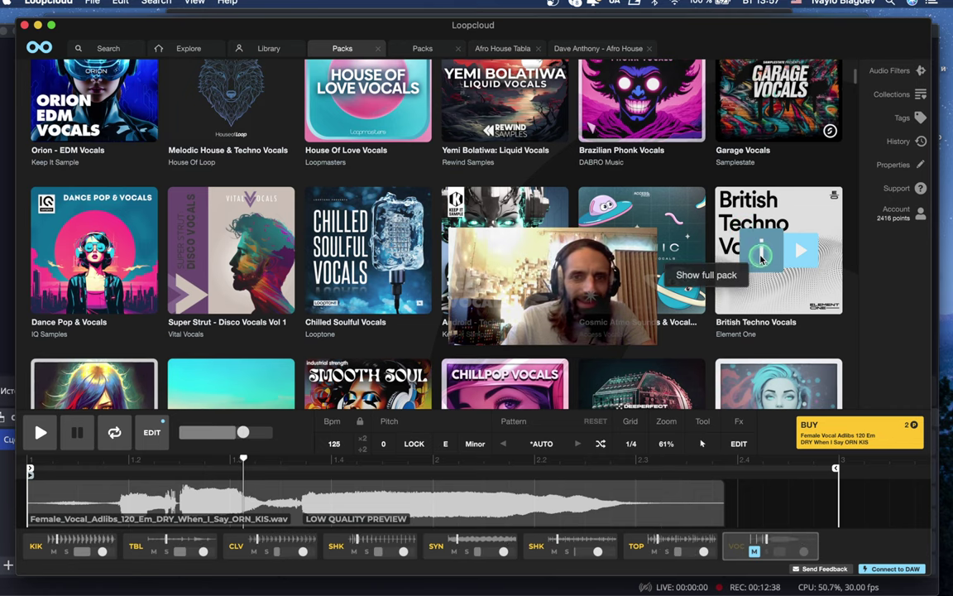
{"action": "left_click", "coordinate": [761, 257]}
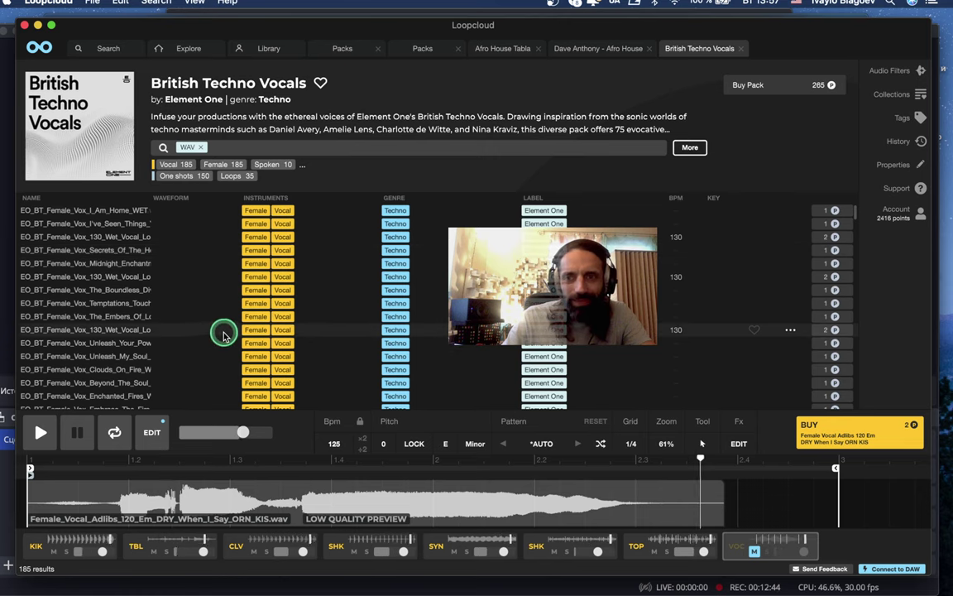
{"action": "left_click", "coordinate": [73, 225]}
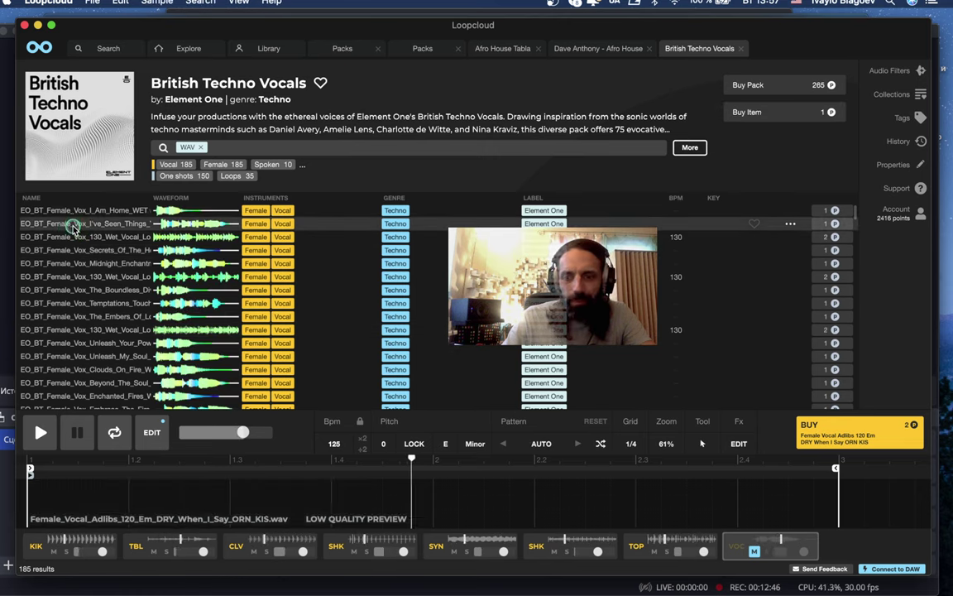
- Unmute the vocal track and audition the British Techno vocals one after another, from 130_Wet_Vocal_Loop_09 to The_Boundless_Divine_WET
{"action": "left_click", "coordinate": [754, 553]}
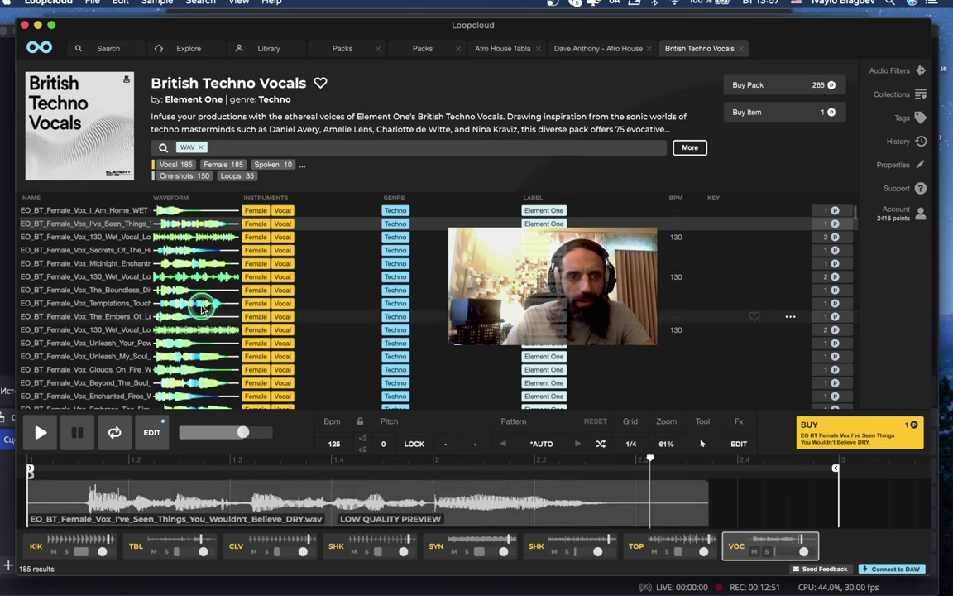
{"action": "left_click", "coordinate": [92, 238]}
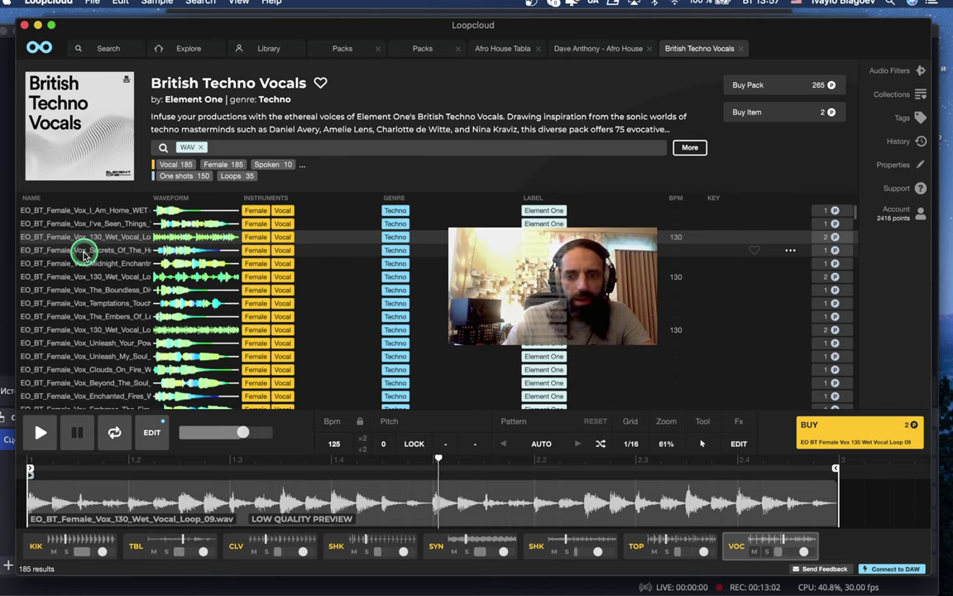
{"action": "left_click", "coordinate": [83, 256]}
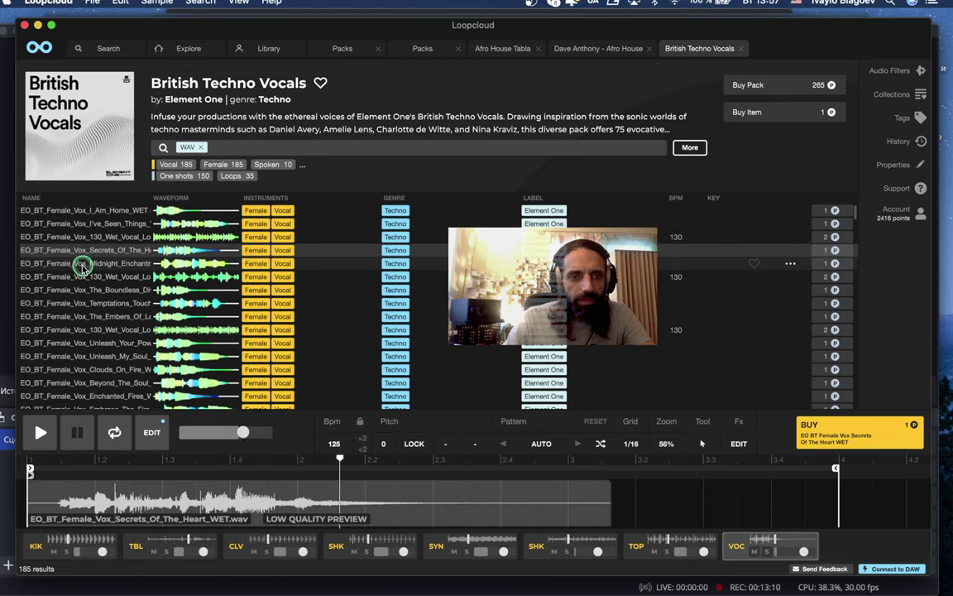
{"action": "left_click", "coordinate": [82, 267]}
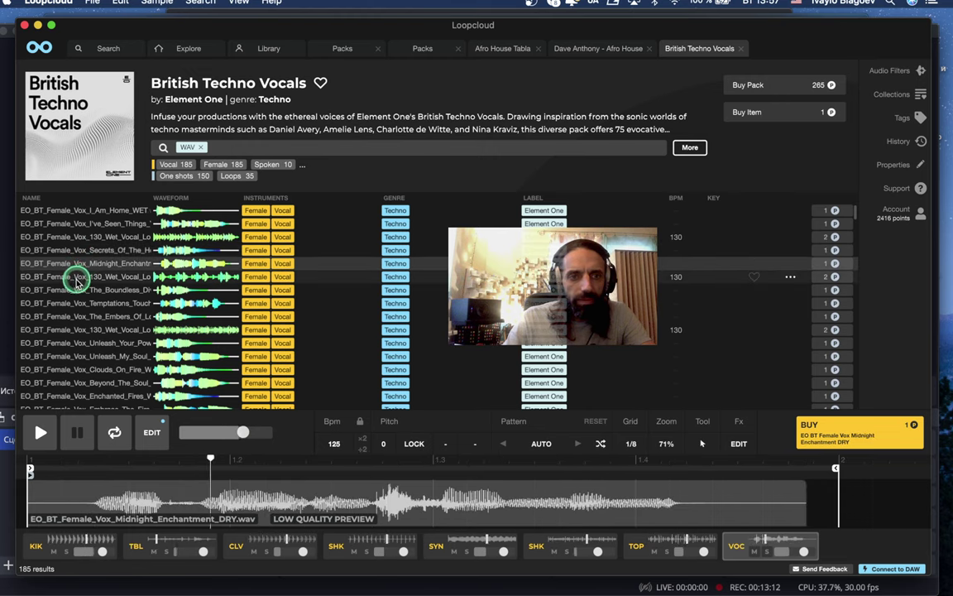
{"action": "left_click", "coordinate": [76, 278]}
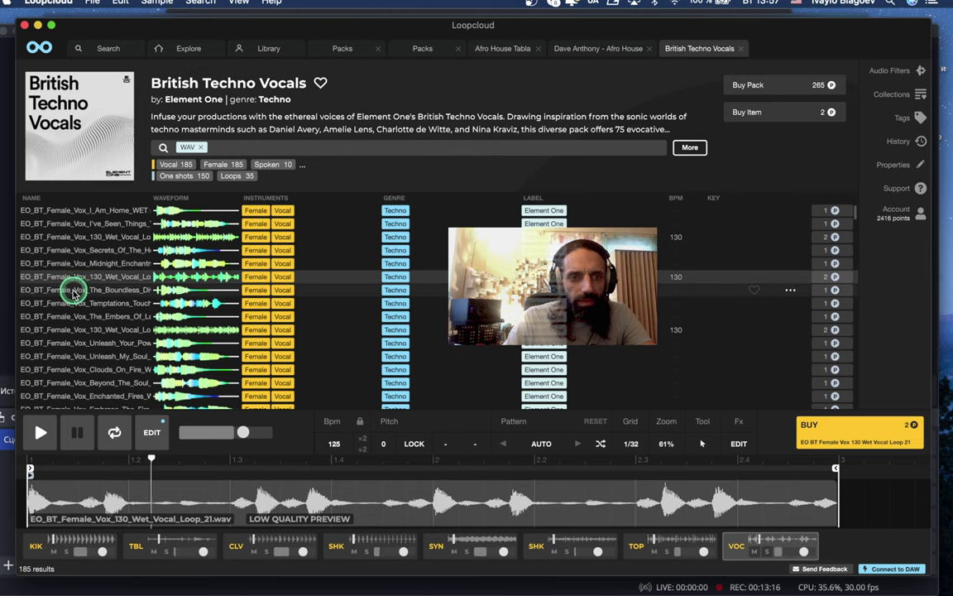
{"action": "left_click", "coordinate": [73, 290]}
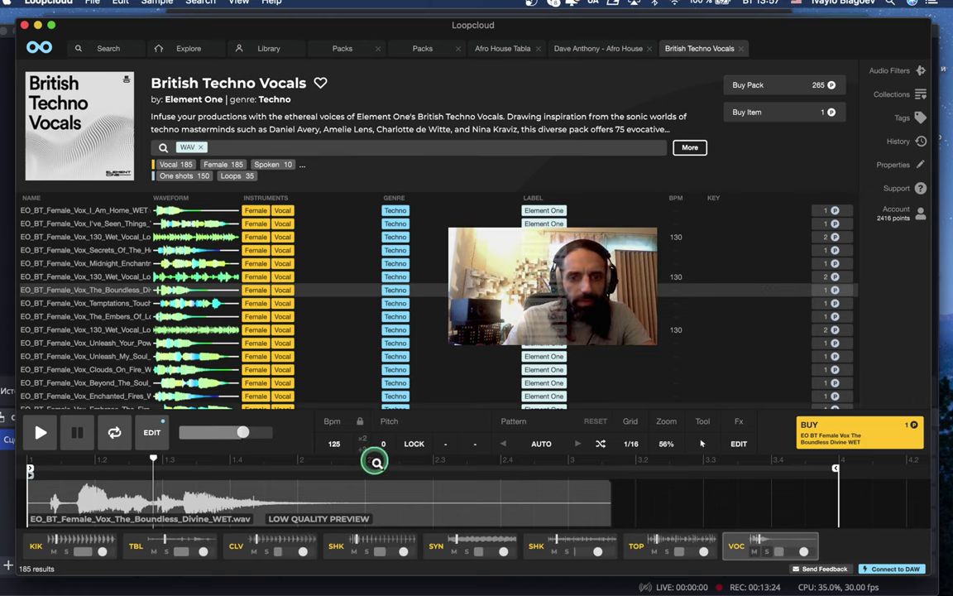
- Extend the vocal track's loop end to bar 9 so The_Boundless_Divine_WET repeats less often
{"action": "left_click_drag", "start_coordinate": [486, 478], "coordinate": [418, 385]}
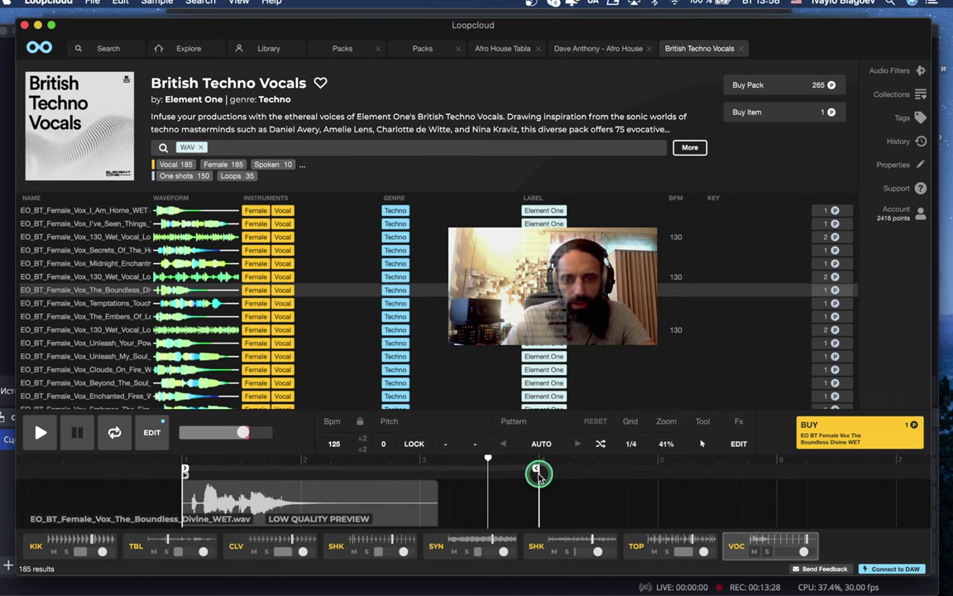
{"action": "mouse_move", "coordinate": [535, 470]}
{"action": "left_mouse_down"}
{"action": "mouse_move", "coordinate": [816, 494]}
{"action": "mouse_move", "coordinate": [947, 491]}
{"action": "mouse_move", "coordinate": [861, 502]}
{"action": "left_mouse_up"}
{"action": "scroll", "coordinate": [783, 502], "scroll_direction": "right", "scroll_amount": 3}
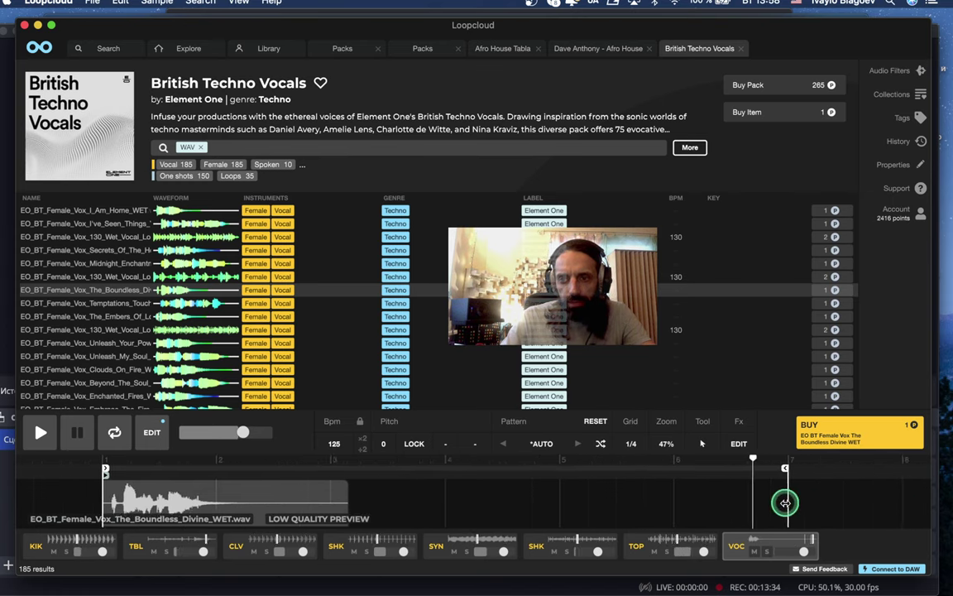
{"action": "mouse_move", "coordinate": [762, 495]}
{"action": "left_mouse_down"}
{"action": "mouse_move", "coordinate": [749, 468]}
{"action": "mouse_move", "coordinate": [951, 478]}
{"action": "mouse_move", "coordinate": [936, 494]}
{"action": "mouse_move", "coordinate": [586, 504]}
{"action": "left_mouse_up"}
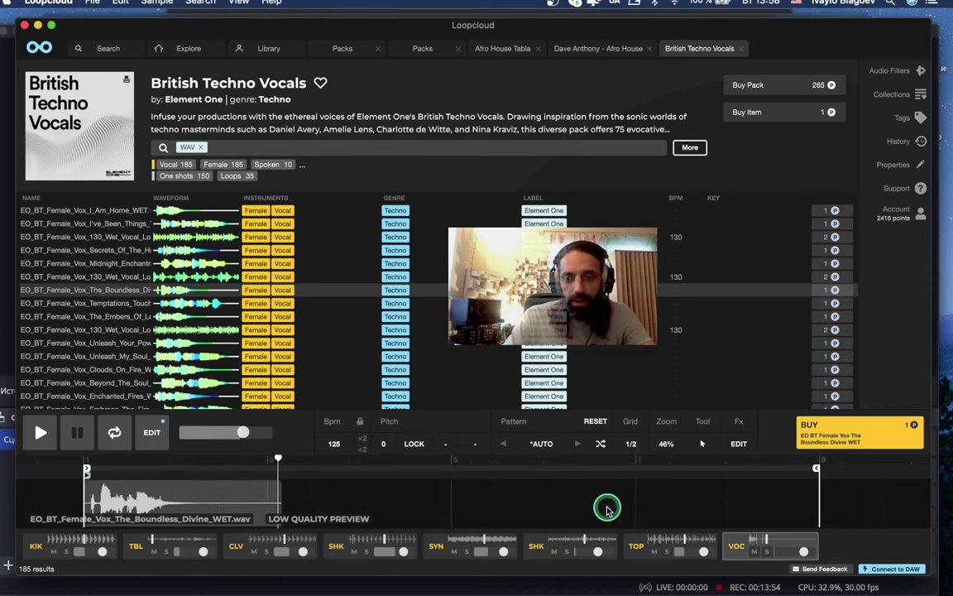
{"action": "scroll", "coordinate": [606, 507], "scroll_direction": "left", "scroll_amount": 5}
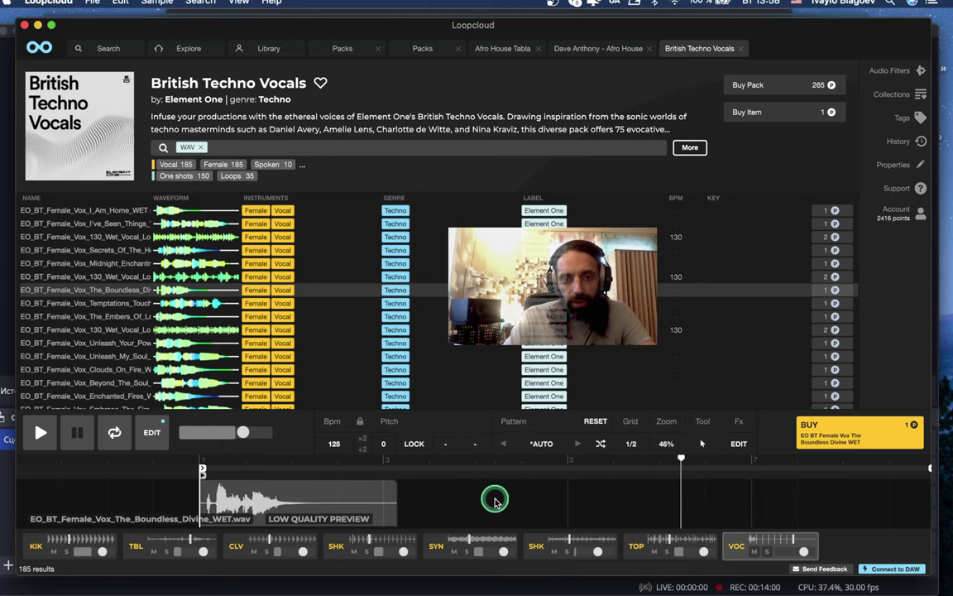
{"action": "scroll", "coordinate": [509, 383], "scroll_direction": "down", "scroll_amount": 3}
{"action": "scroll", "coordinate": [509, 383], "scroll_direction": "up", "scroll_amount": 1}
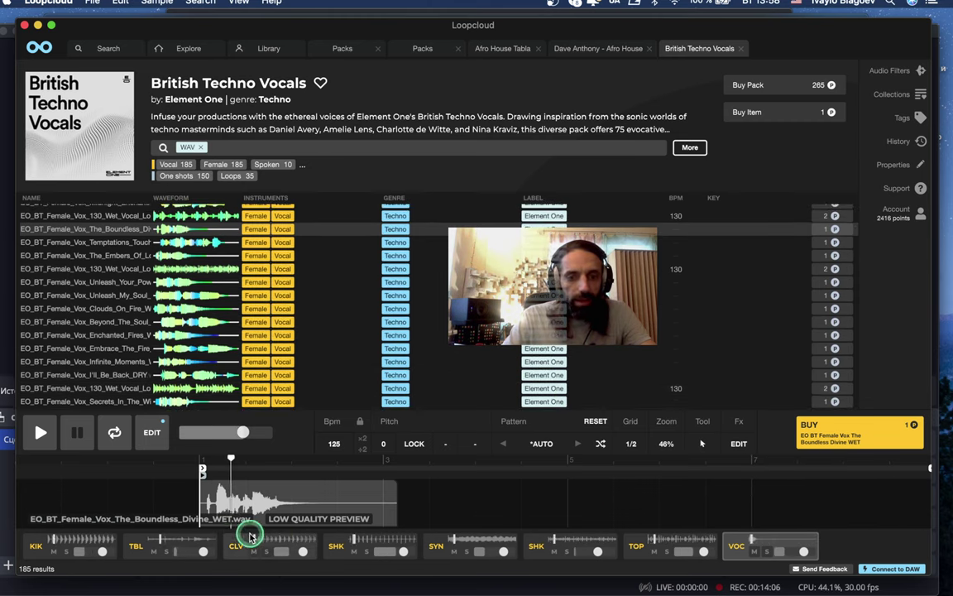
- Mute the vocal track, temporarily mute and restore the TBL, SHK and TOP tracks, and slightly lower the first SHK, SYN and TOP volumes
{"action": "left_click_drag", "start_coordinate": [765, 547], "coordinate": [153, 550]}
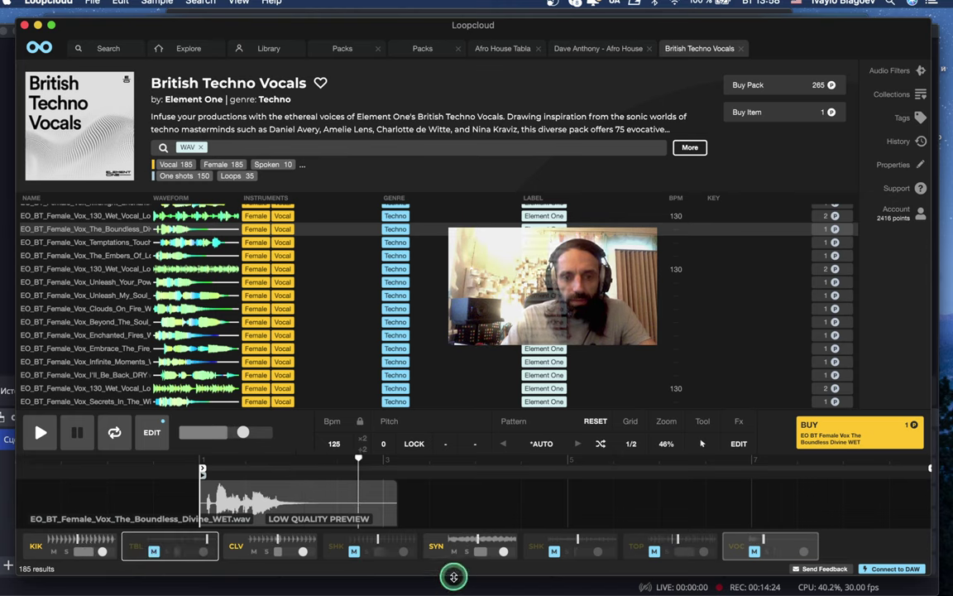
{"action": "left_click_drag", "start_coordinate": [48, 555], "coordinate": [391, 552]}
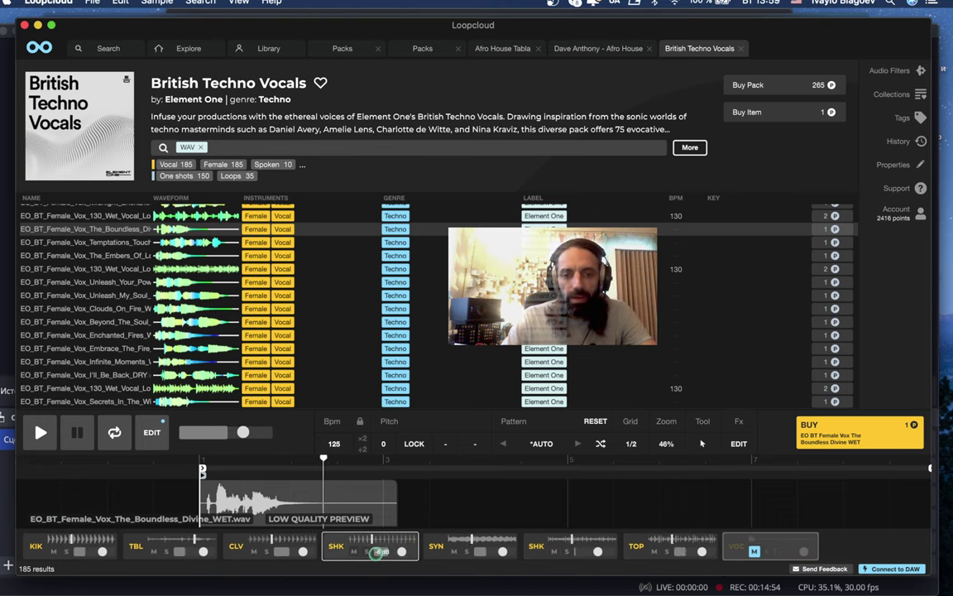
{"action": "left_click_drag", "start_coordinate": [395, 551], "coordinate": [449, 348]}
{"action": "scroll", "coordinate": [450, 348], "scroll_direction": "down", "scroll_amount": 3}
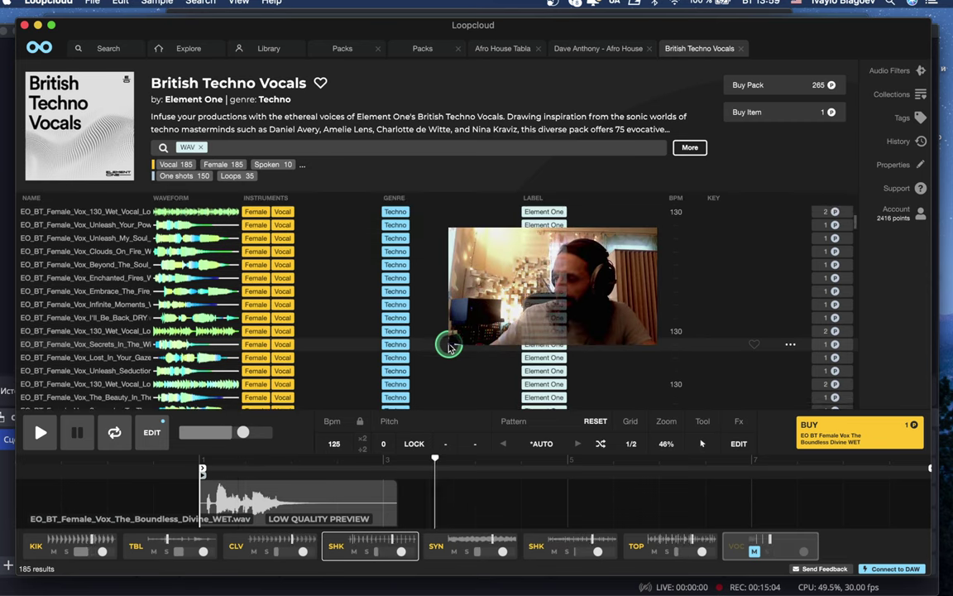
{"action": "left_click_drag", "start_coordinate": [449, 348], "coordinate": [553, 6]}
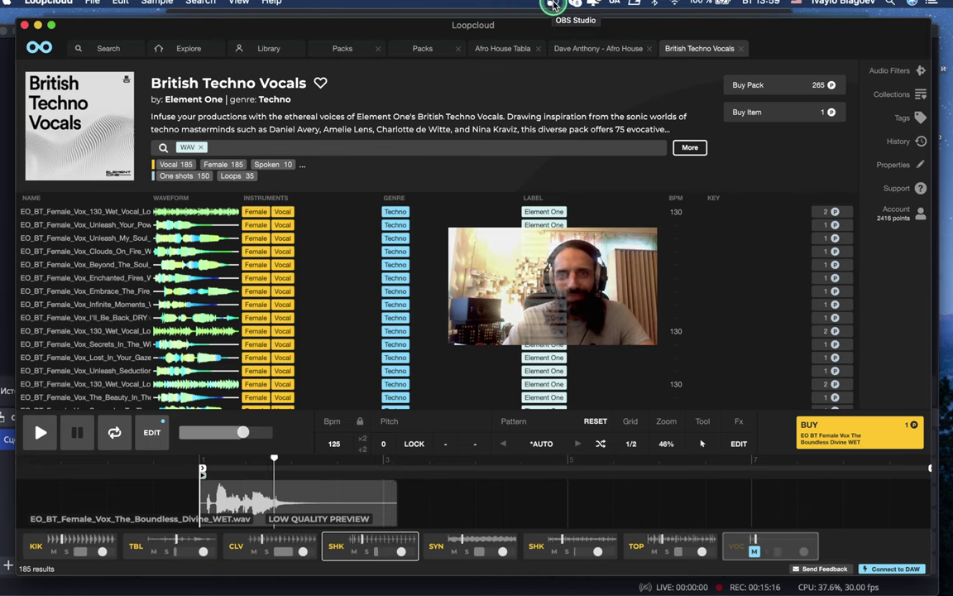